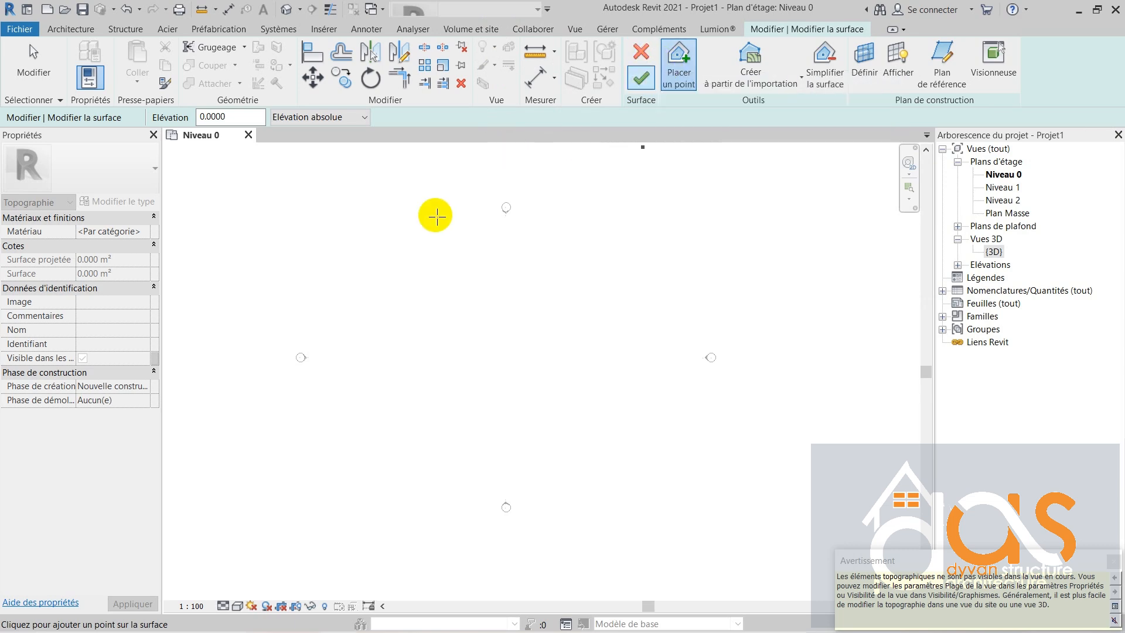
# Leave point placement, close the surface editing mode and open the Plan Masse floor plan.
pyautogui.press('Escape')
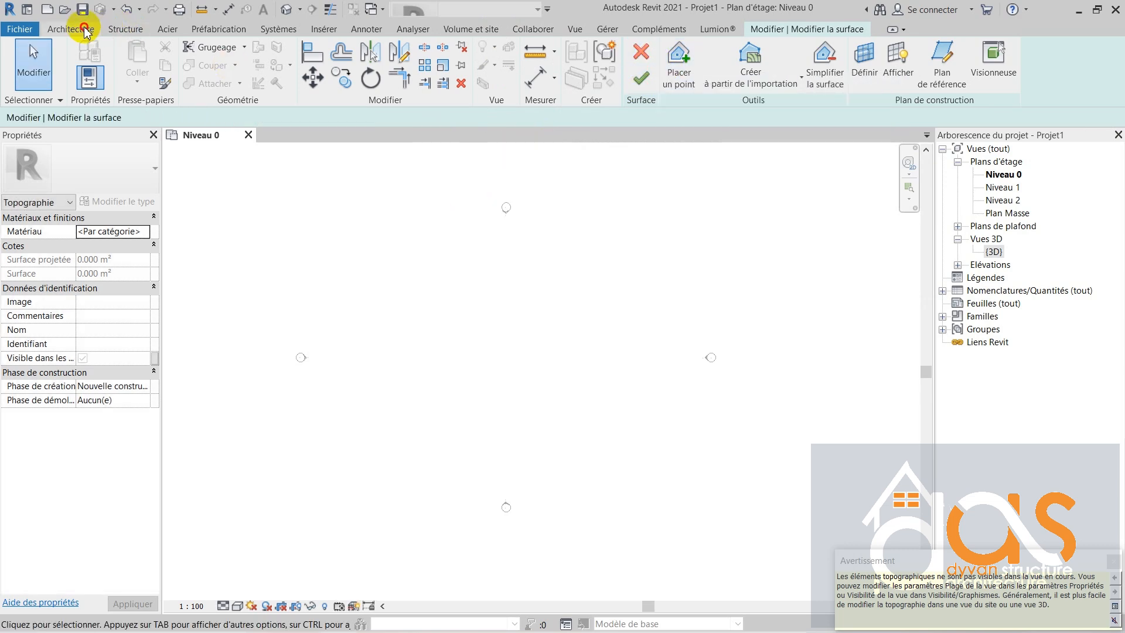
pyautogui.click(72, 29)
pyautogui.doubleClick(1006, 213)
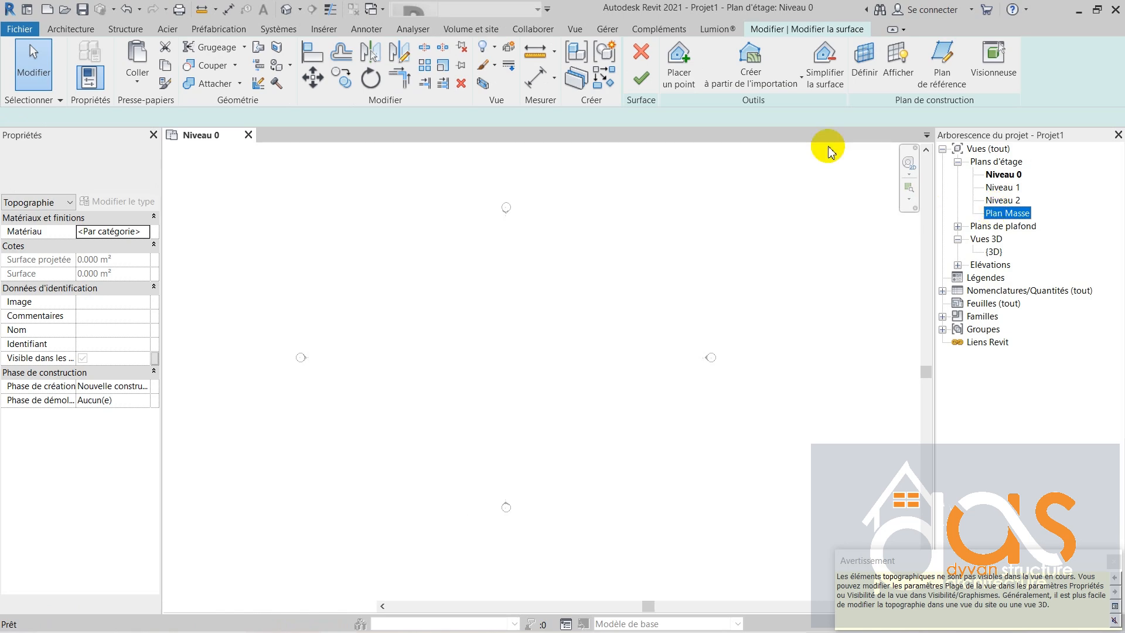
pyautogui.click(642, 54)
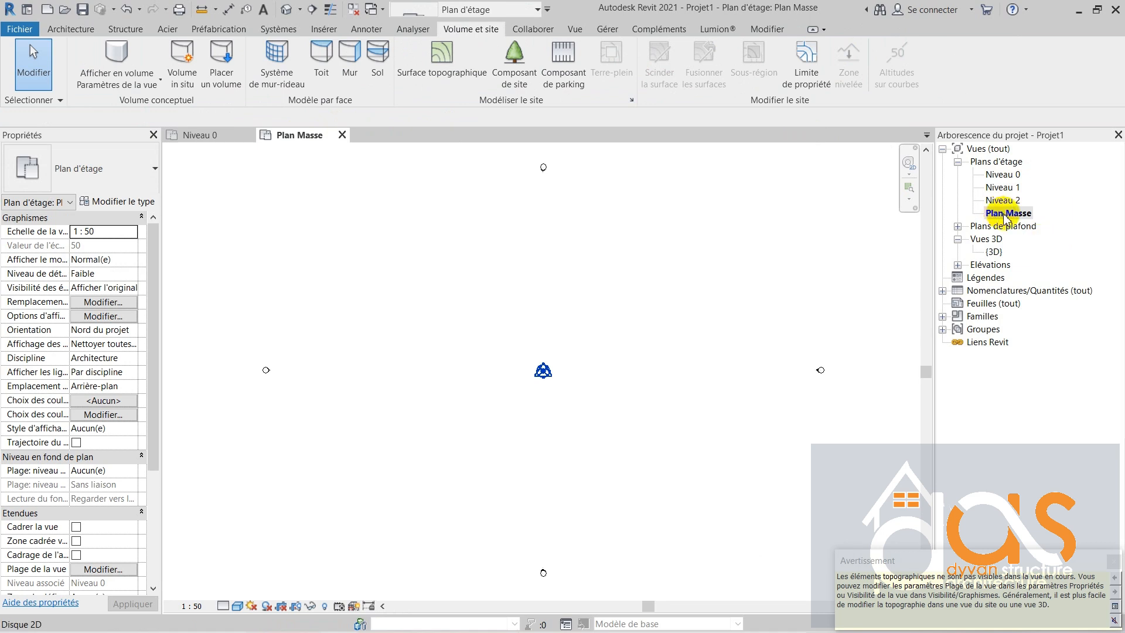
# Draw a 20 m horizontal model line below the base point symbols in the Plan Masse view.
pyautogui.click(64, 27)
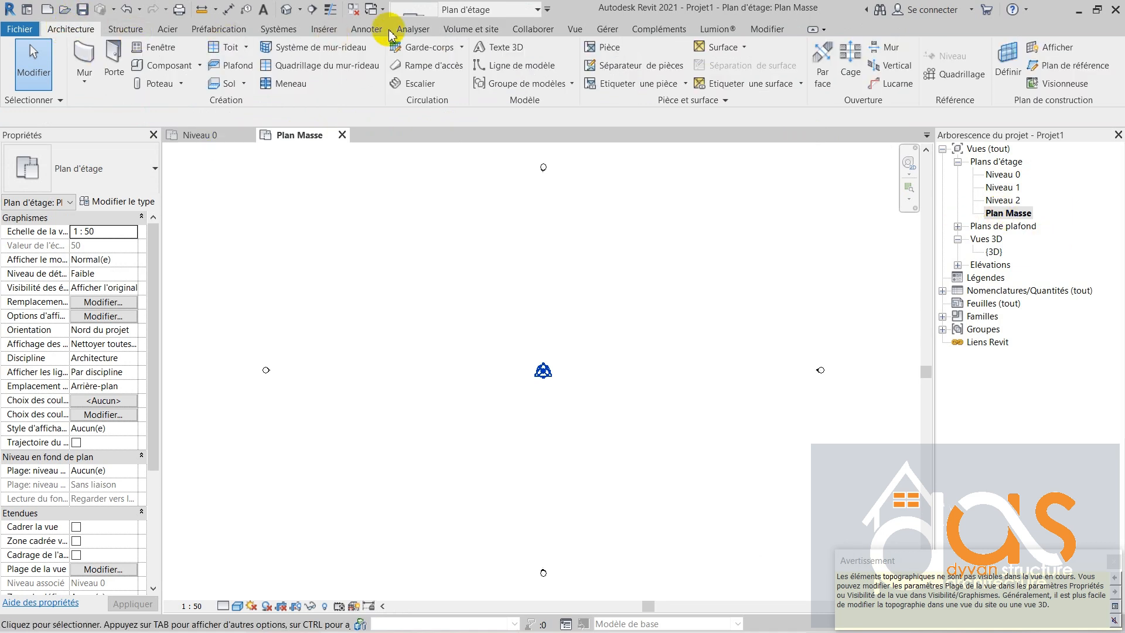
pyautogui.click(525, 66)
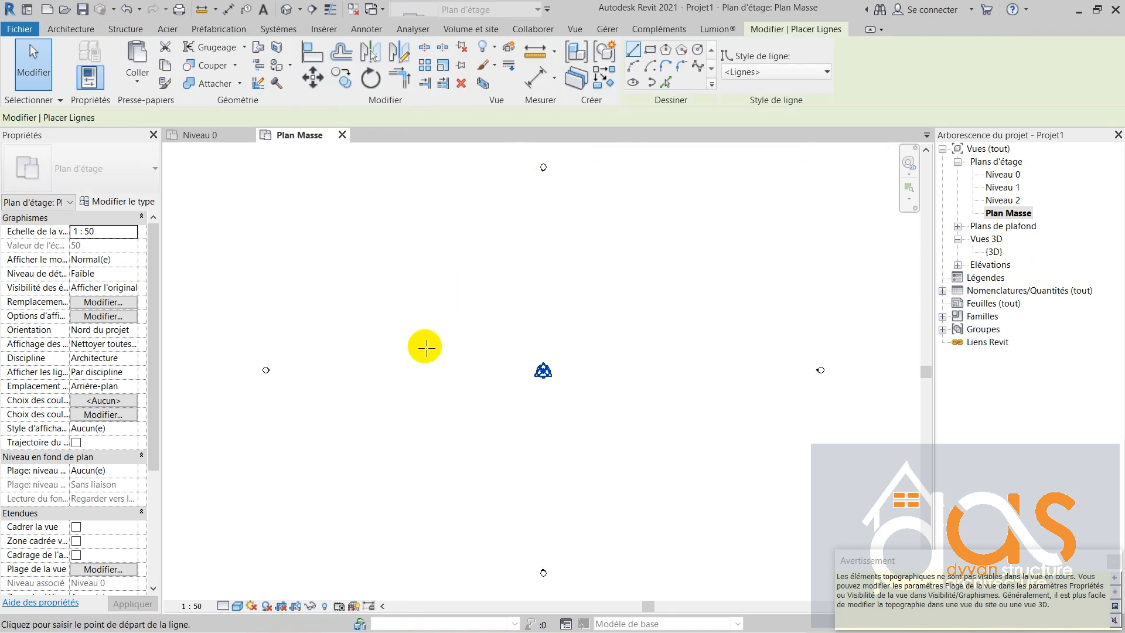
pyautogui.scroll(-2, 469, 375)
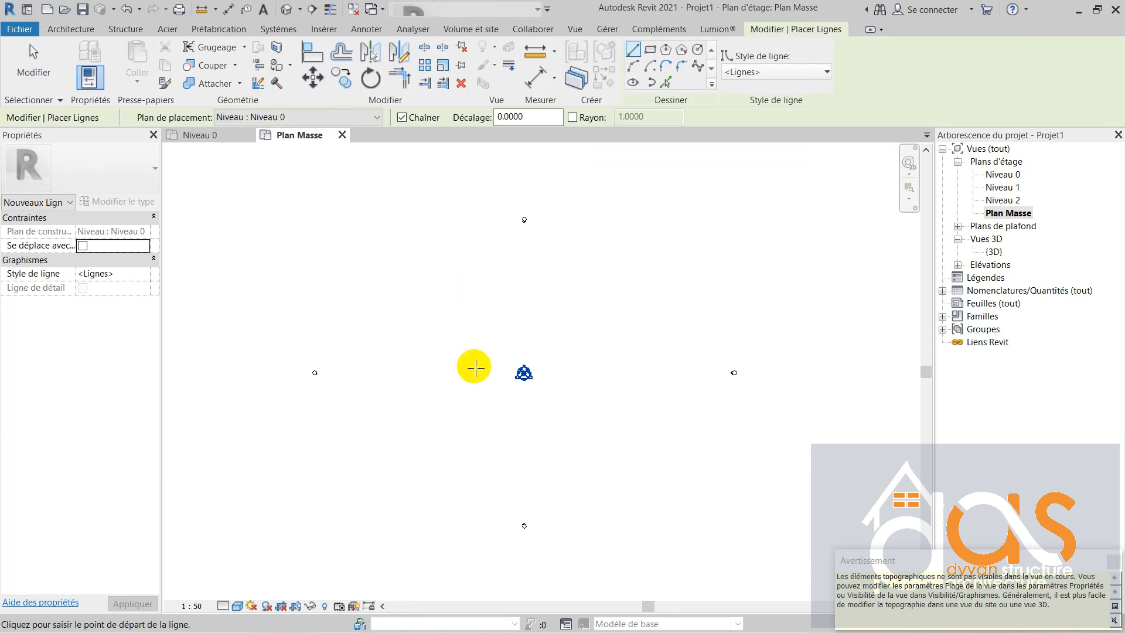
pyautogui.scroll(-2, 502, 329)
pyautogui.scroll(2, 500, 434)
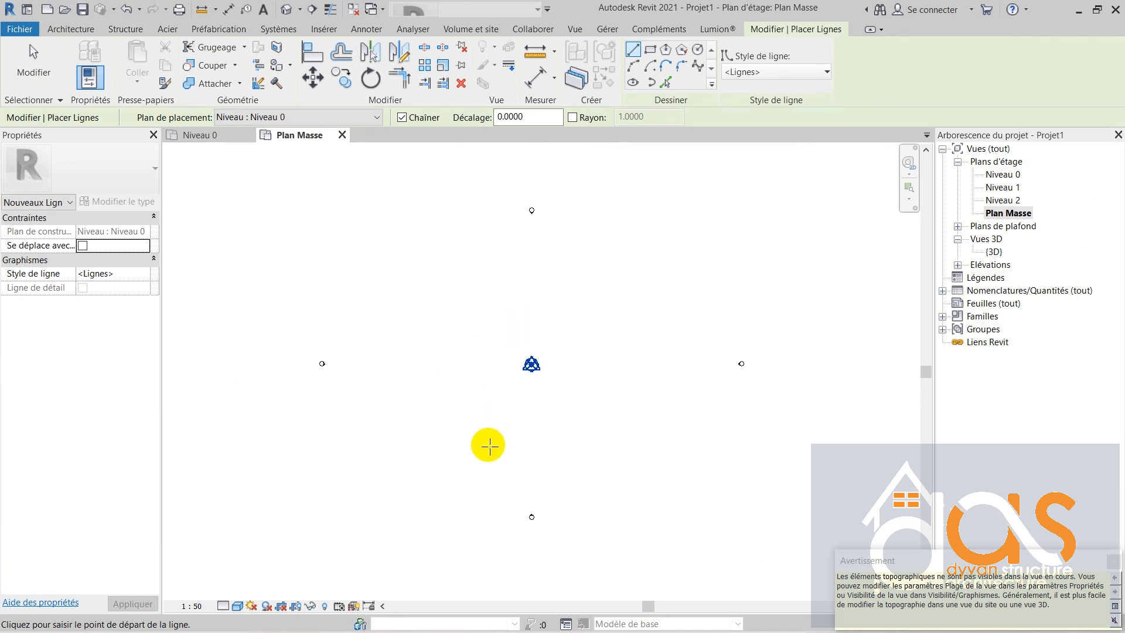
pyautogui.click(467, 439)
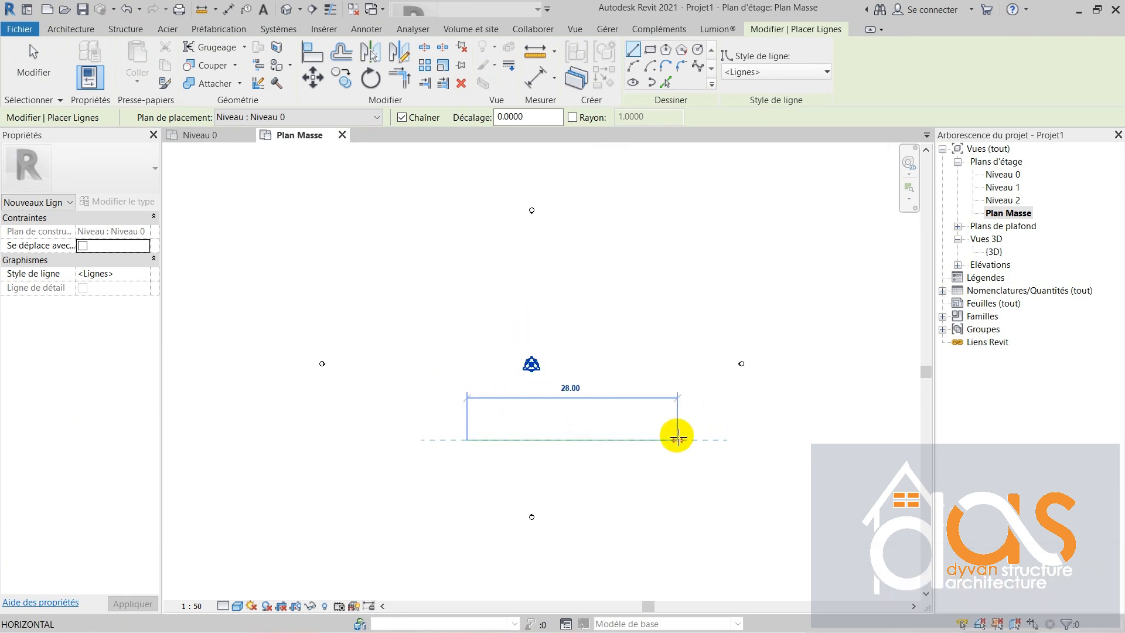
pyautogui.write('1')
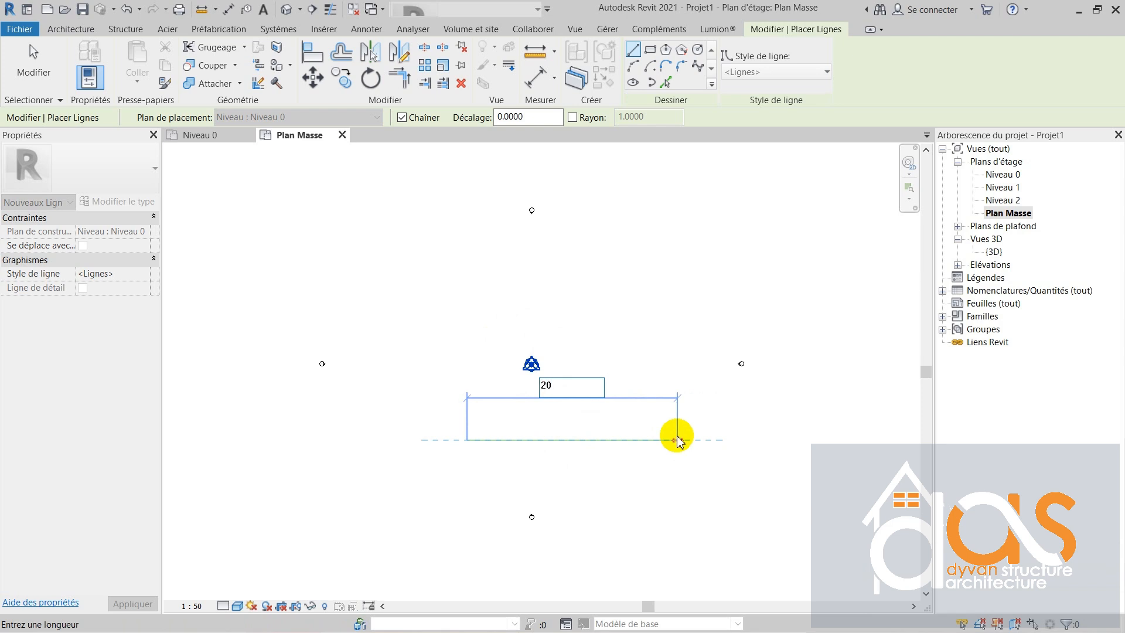
pyautogui.press('Return')
pyautogui.press('Escape')
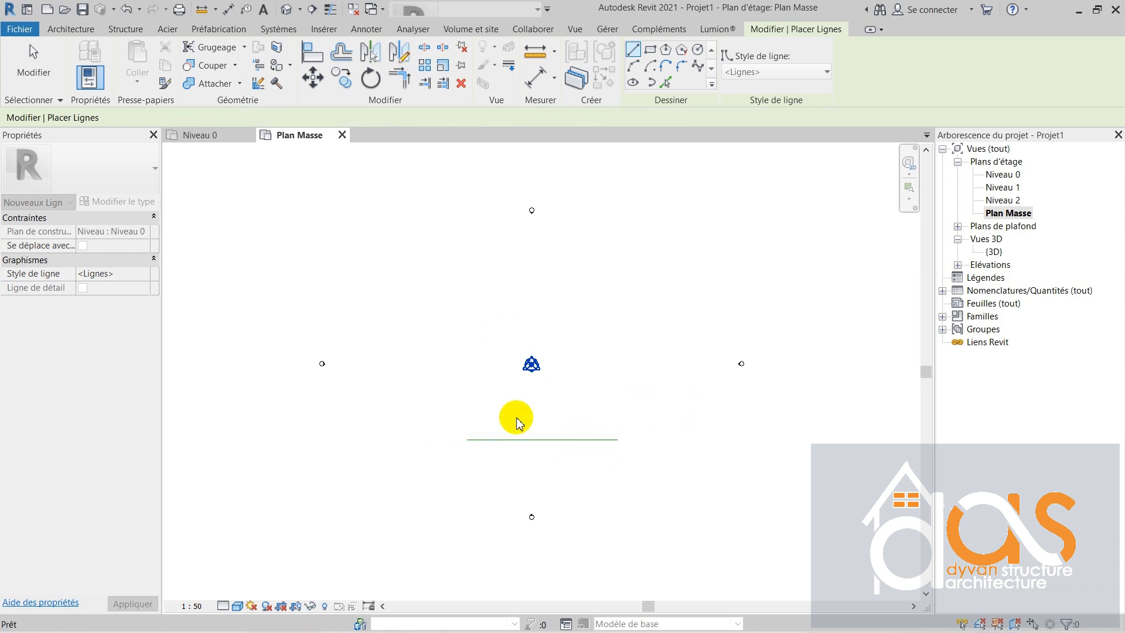
# Draw a 40 m vertical model line upward from the left end of the horizontal line.
pyautogui.click(467, 440)
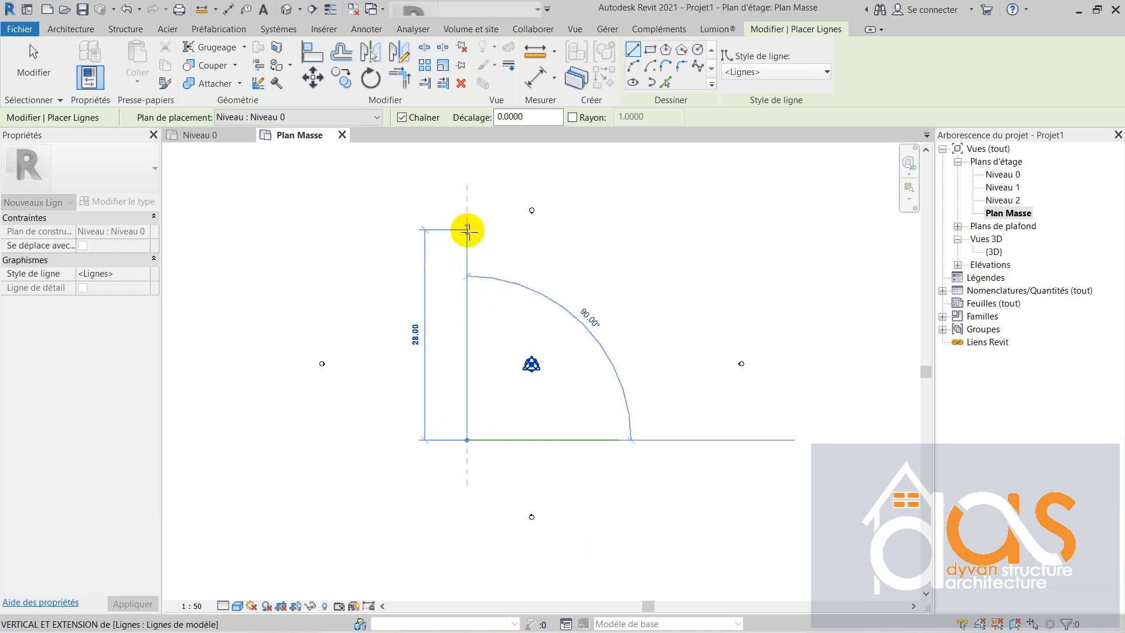
pyautogui.write('4')
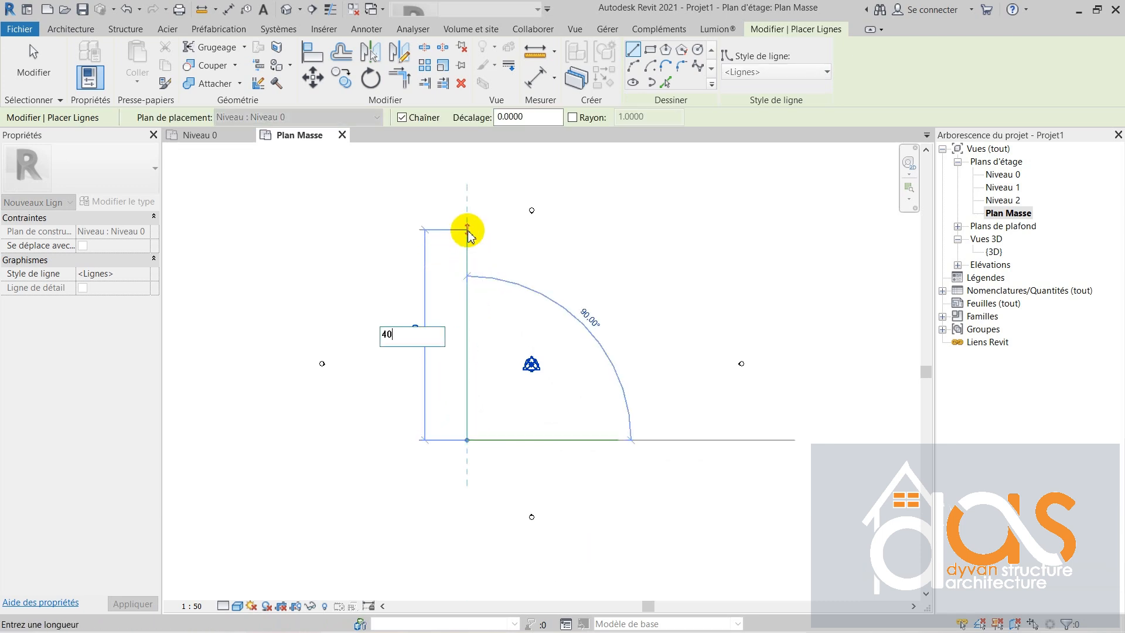
pyautogui.write('0')
pyautogui.press('Return')
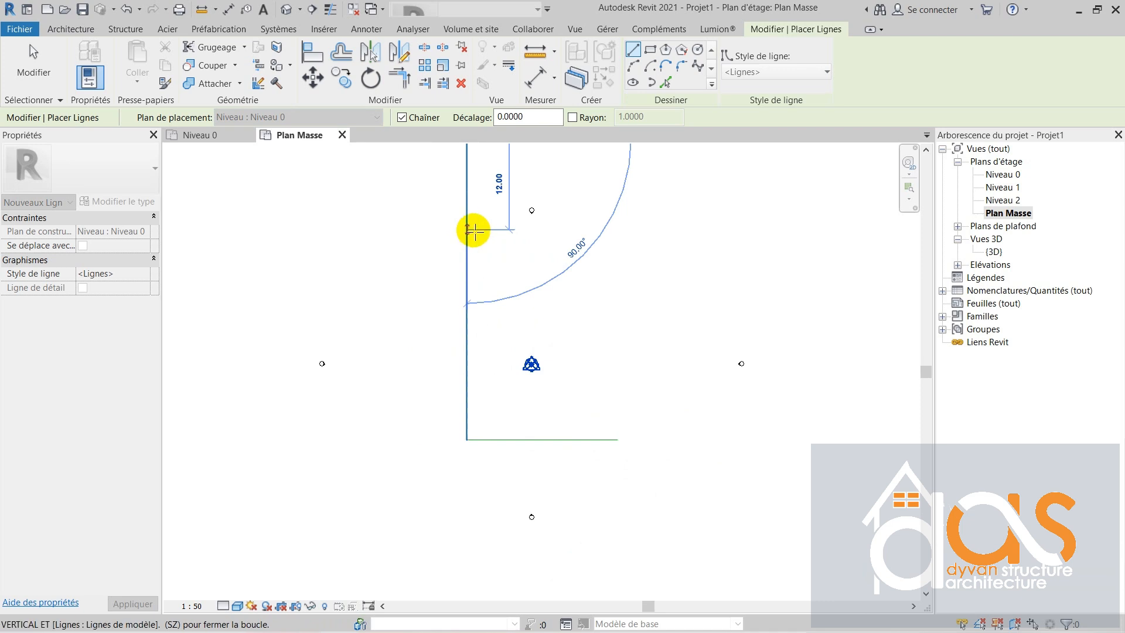
# Draw a 40 m horizontal model line to the right from the upper end of the vertical line.
pyautogui.scroll(-3, 410, 435)
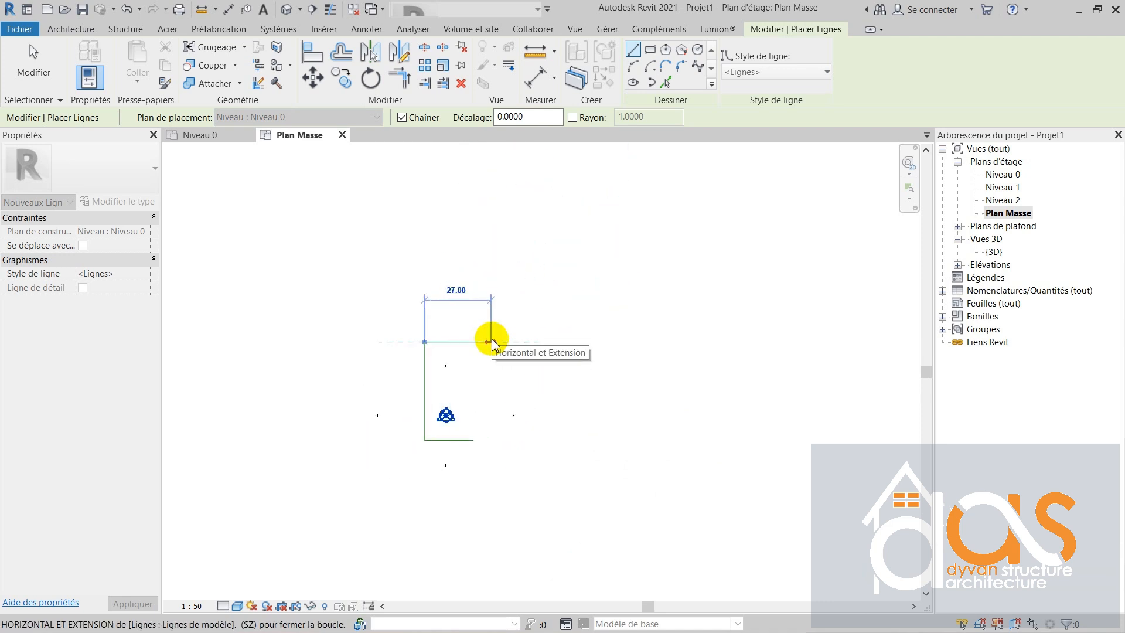
pyautogui.write('40')
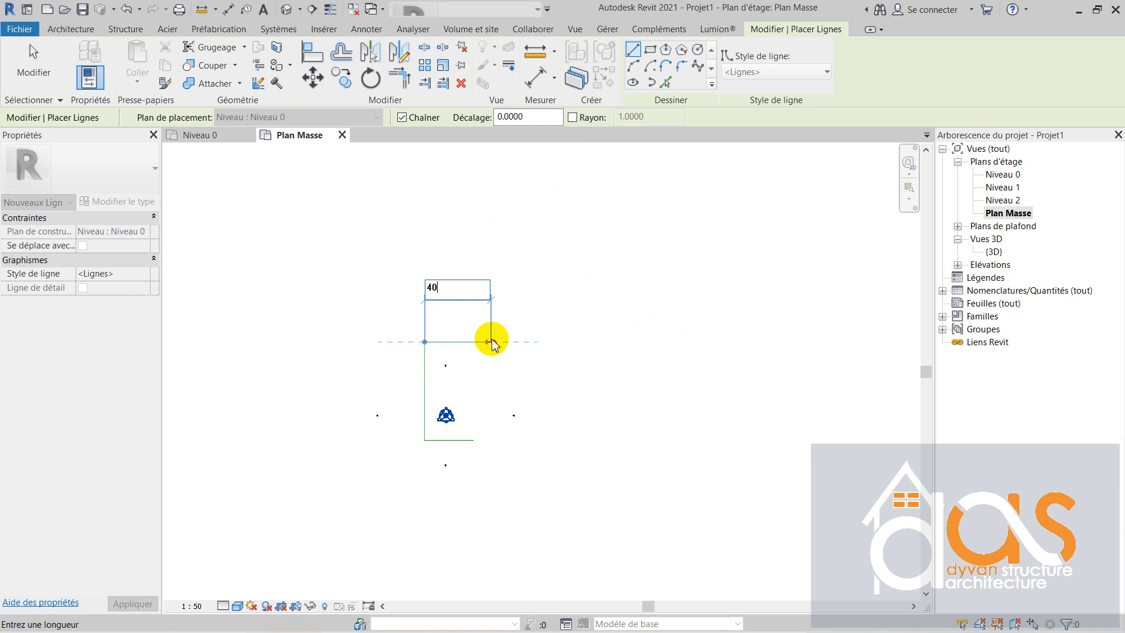
pyautogui.press('Return')
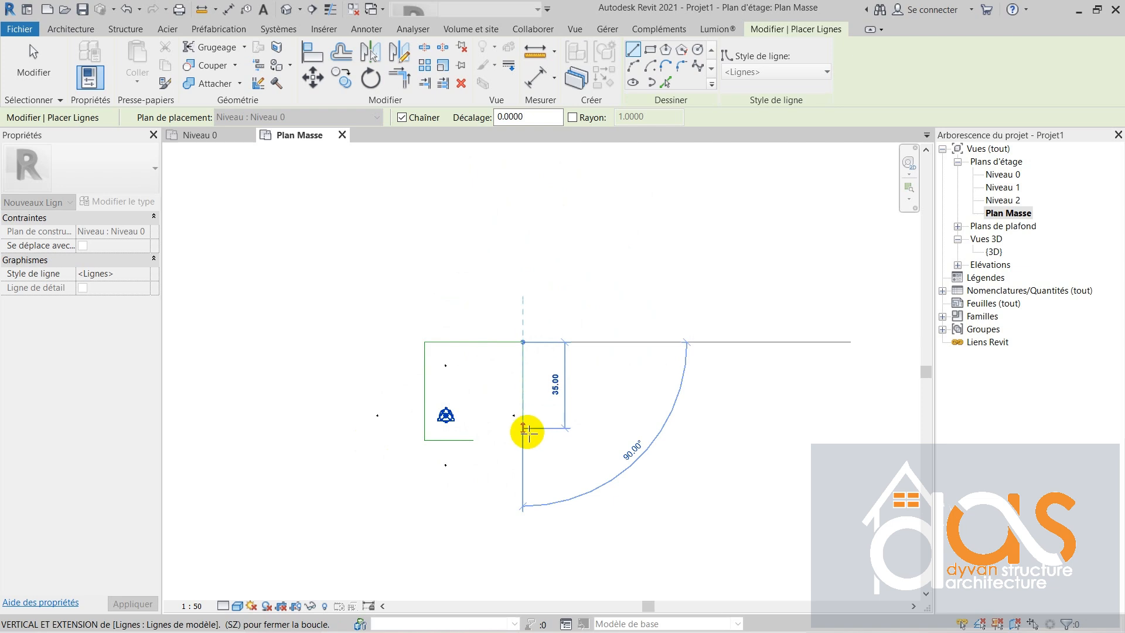
pyautogui.press('Escape')
pyautogui.press('Escape')
# Draw a vertical model line from the lower line's right end up to the upper horizontal line.
pyautogui.click(474, 440)
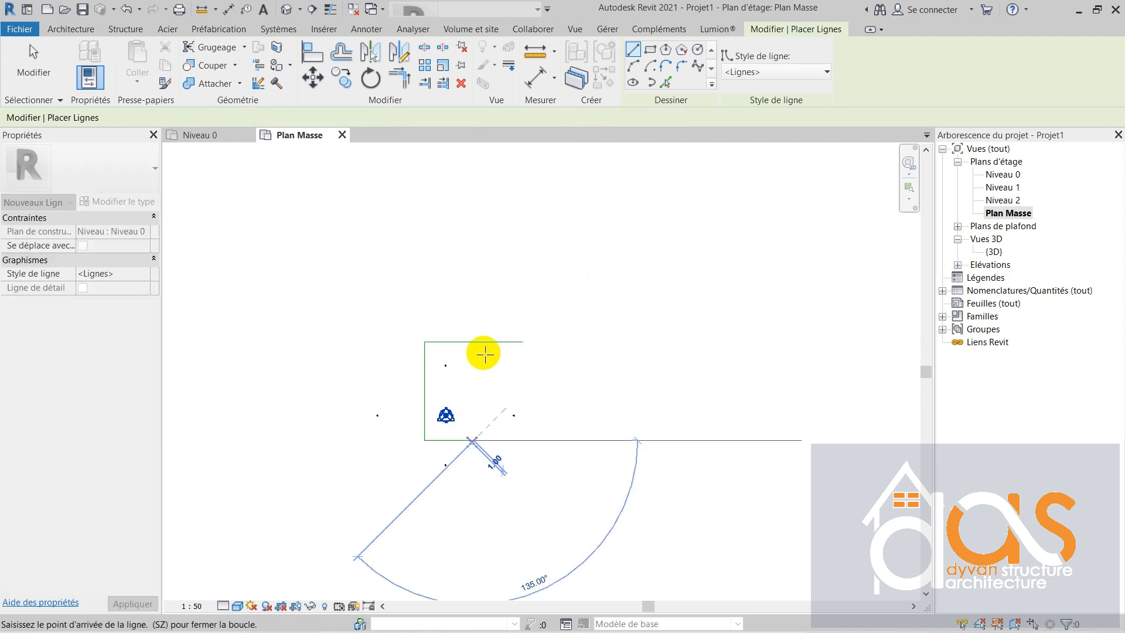
pyautogui.scroll(4, 497, 342)
pyautogui.press('Escape')
pyautogui.press('Escape')
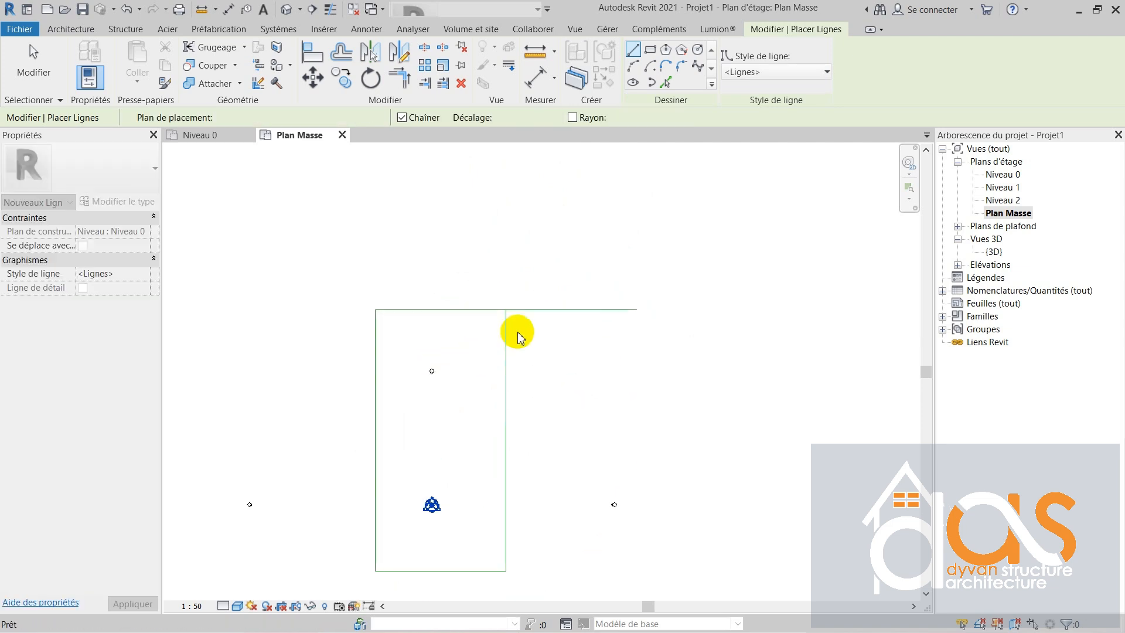
# Shorten the upper horizontal line to 20 m so it ends at the right-hand vertical line and closes the rectangle.
pyautogui.click(637, 309)
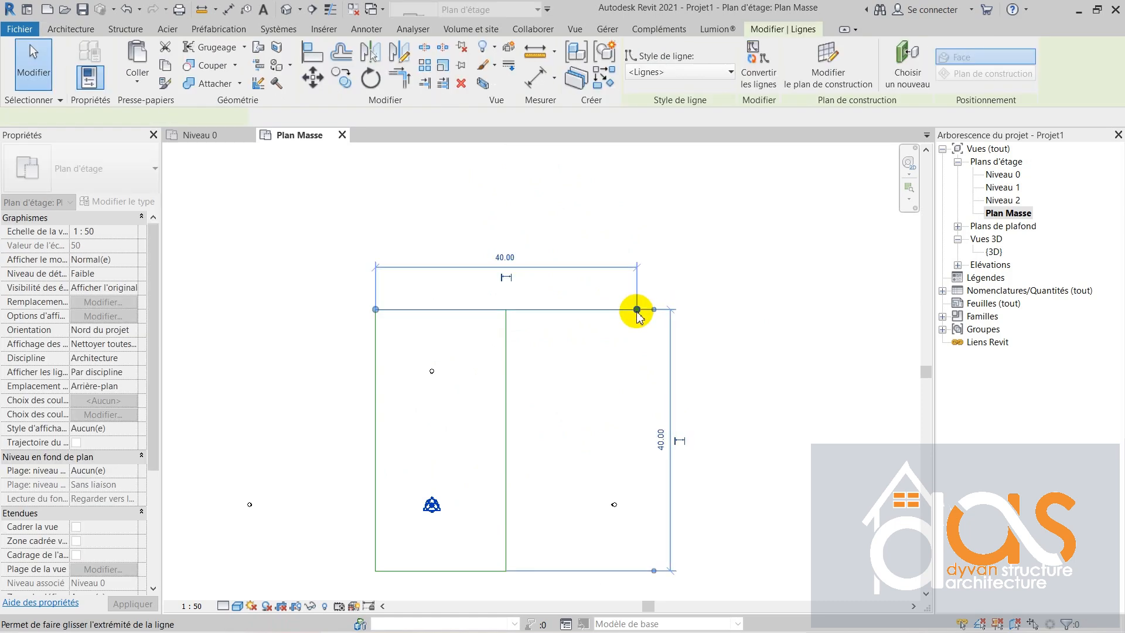
pyautogui.moveTo(524, 314); pyautogui.dragTo(506, 310)
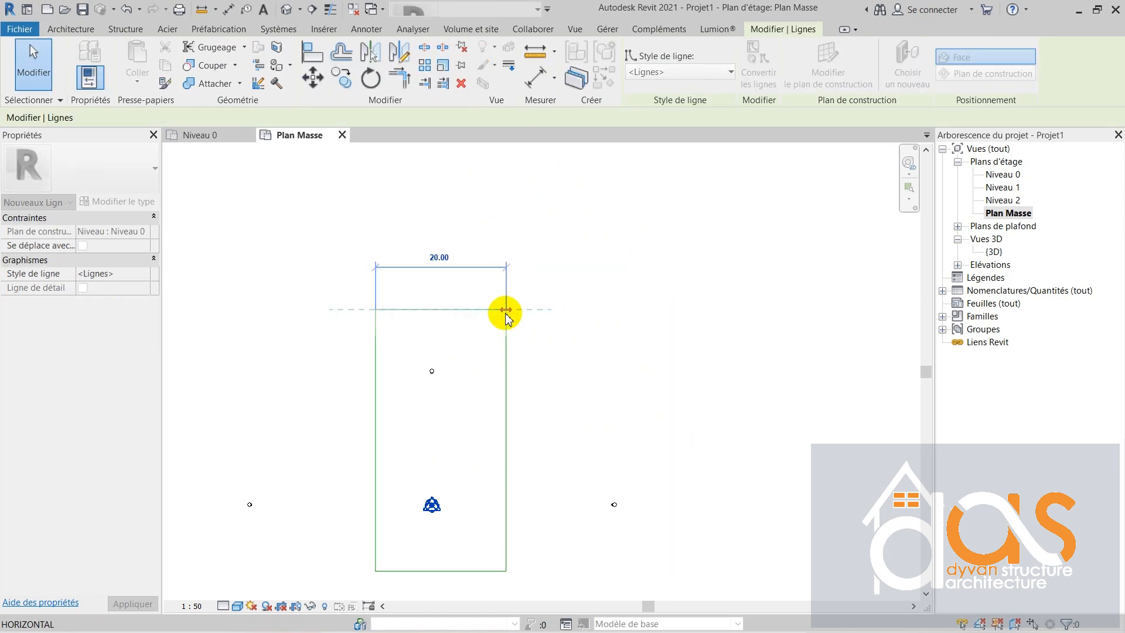
pyautogui.scroll(-1, 499, 316)
pyautogui.click(610, 384)
# Start a topographic surface and place points at absolute elevation 0 on the rectangle's four corners.
pyautogui.scroll(3, 409, 466)
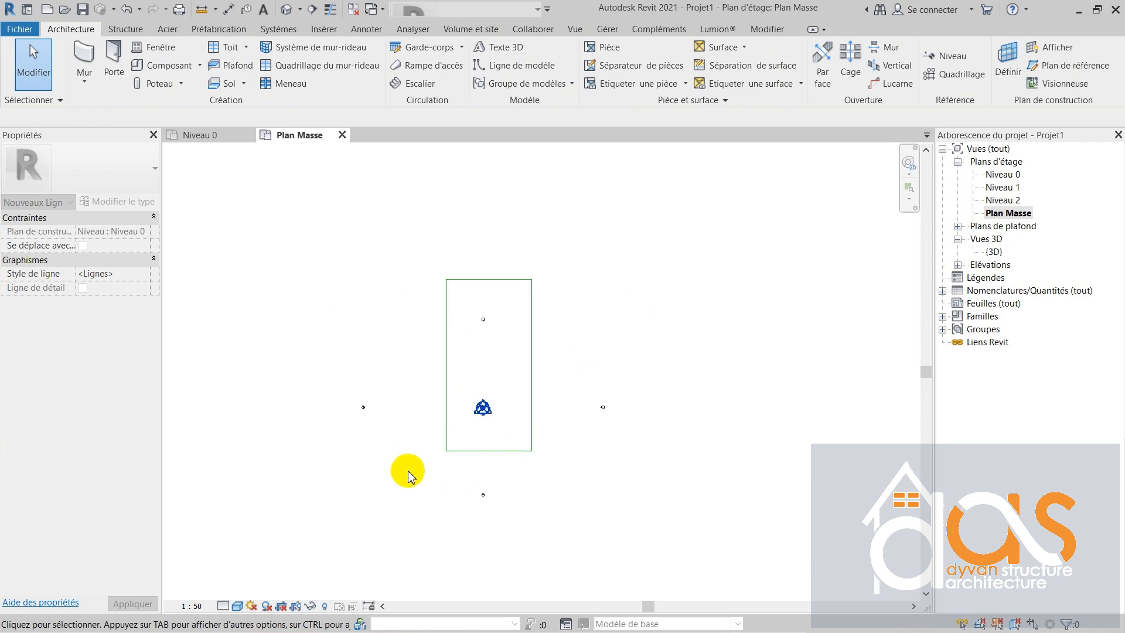
pyautogui.scroll(2, 516, 364)
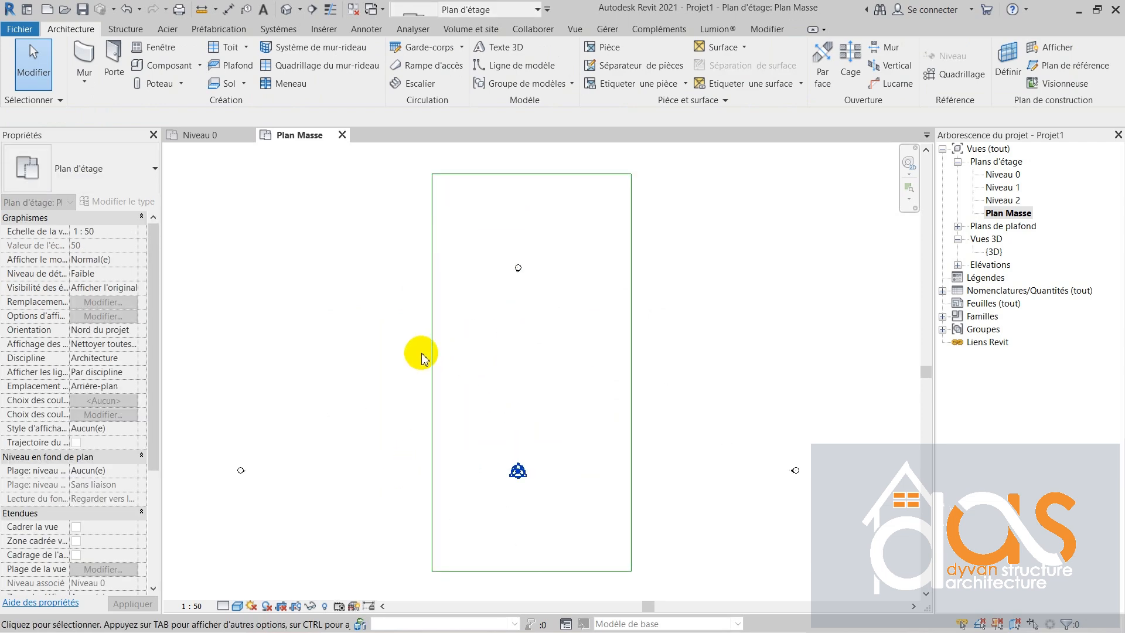
pyautogui.click(469, 28)
pyautogui.click(439, 57)
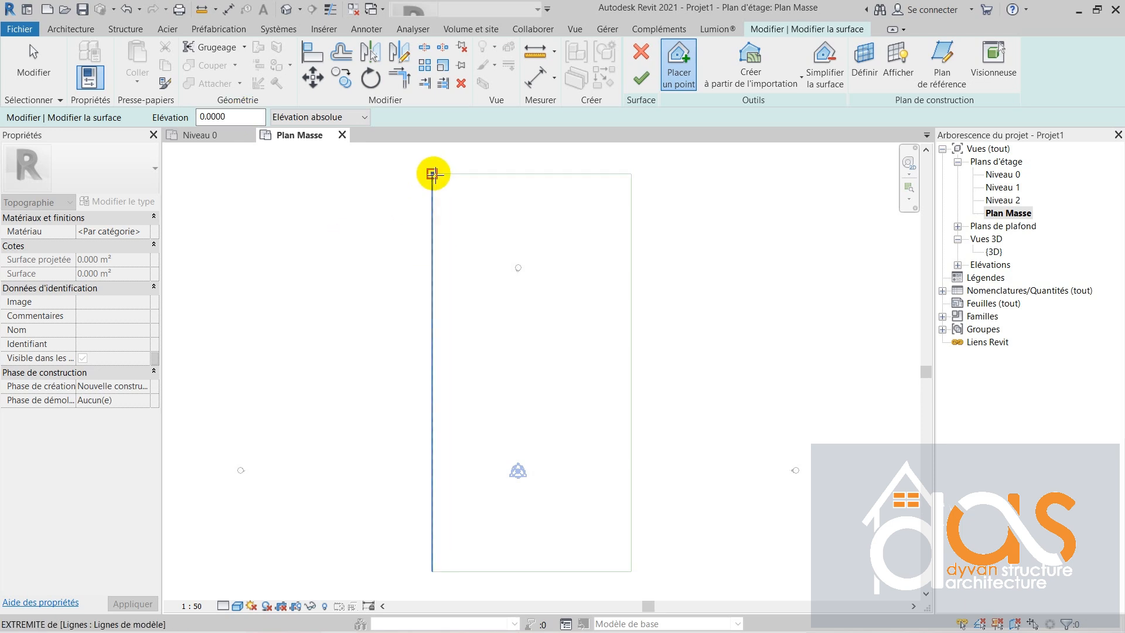
pyautogui.click(631, 173)
pyautogui.scroll(-1, 419, 261)
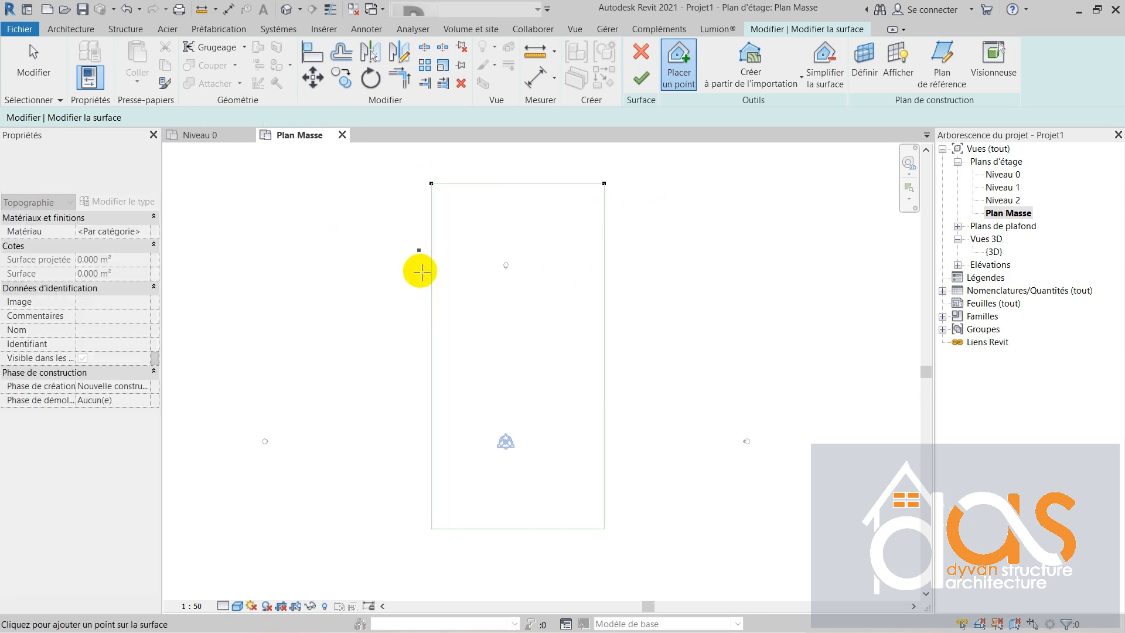
pyautogui.click(432, 528)
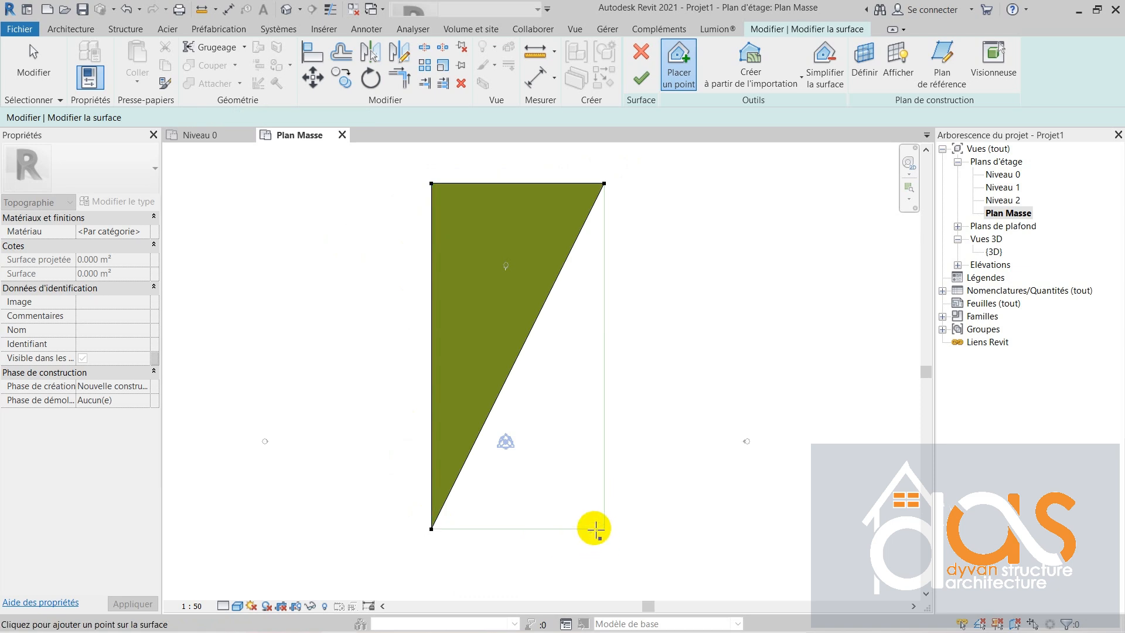
pyautogui.click(609, 528)
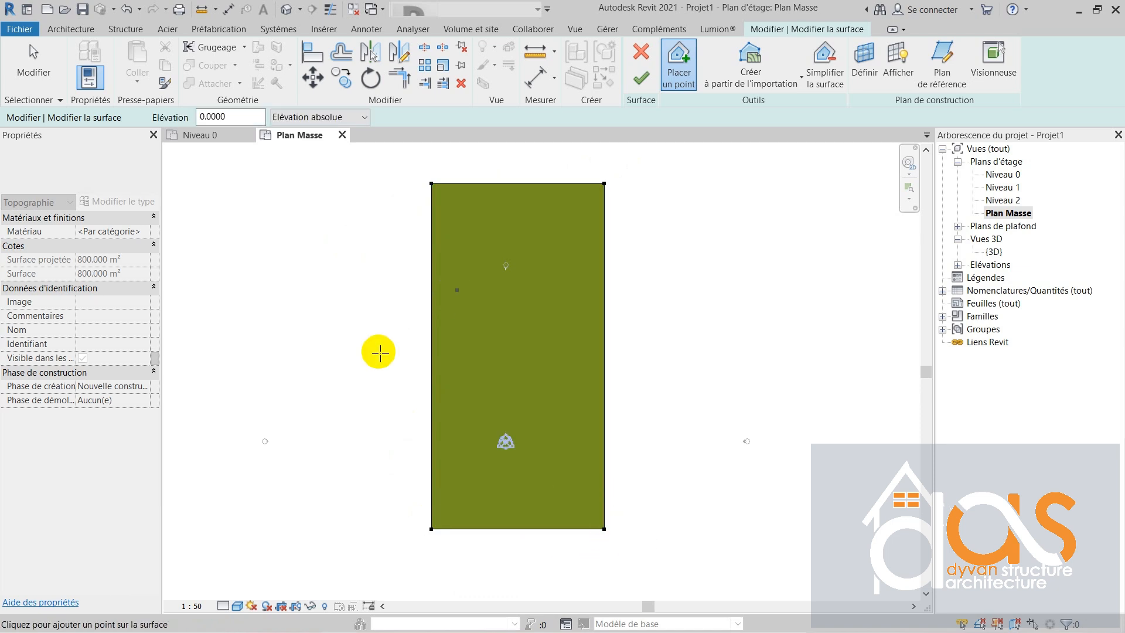
# Add a cluster of extra surface points at elevation 0 around the terrain's upper-left corner, along its edges and just inside.
pyautogui.scroll(-1, 410, 363)
pyautogui.scroll(1, 447, 495)
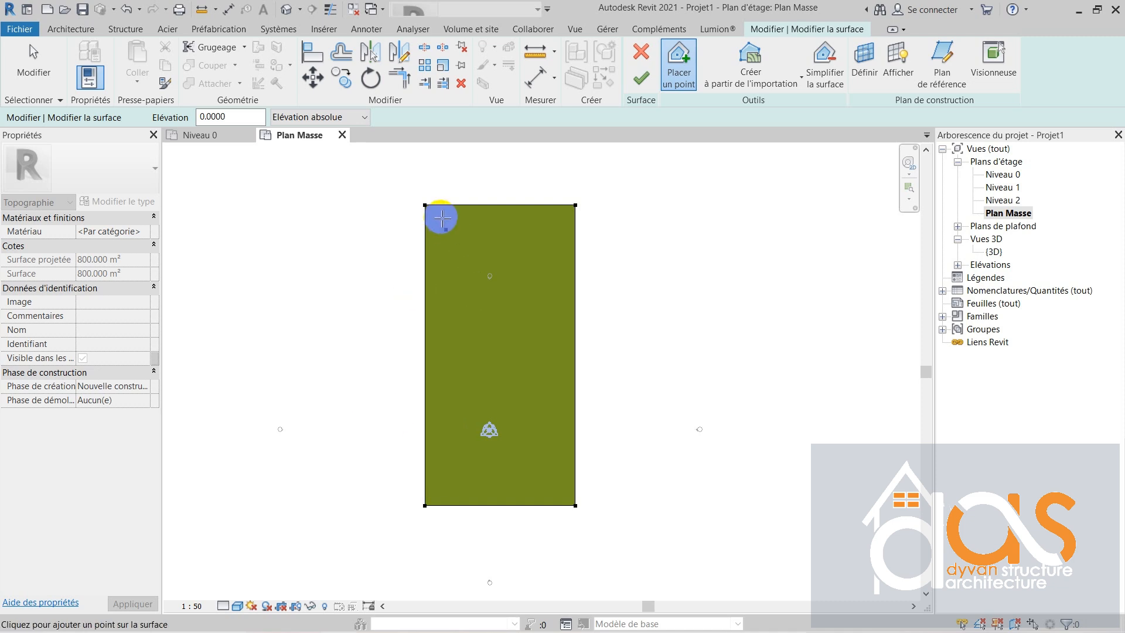
pyautogui.scroll(3, 425, 214)
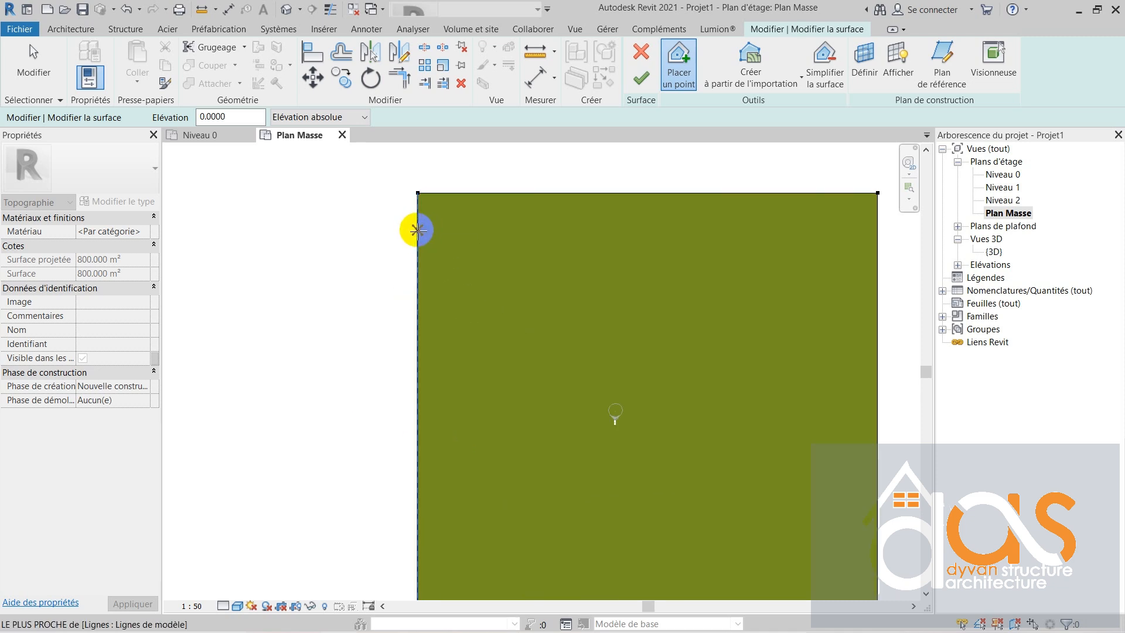
pyautogui.scroll(-1, 425, 230)
pyautogui.scroll(-2, 433, 232)
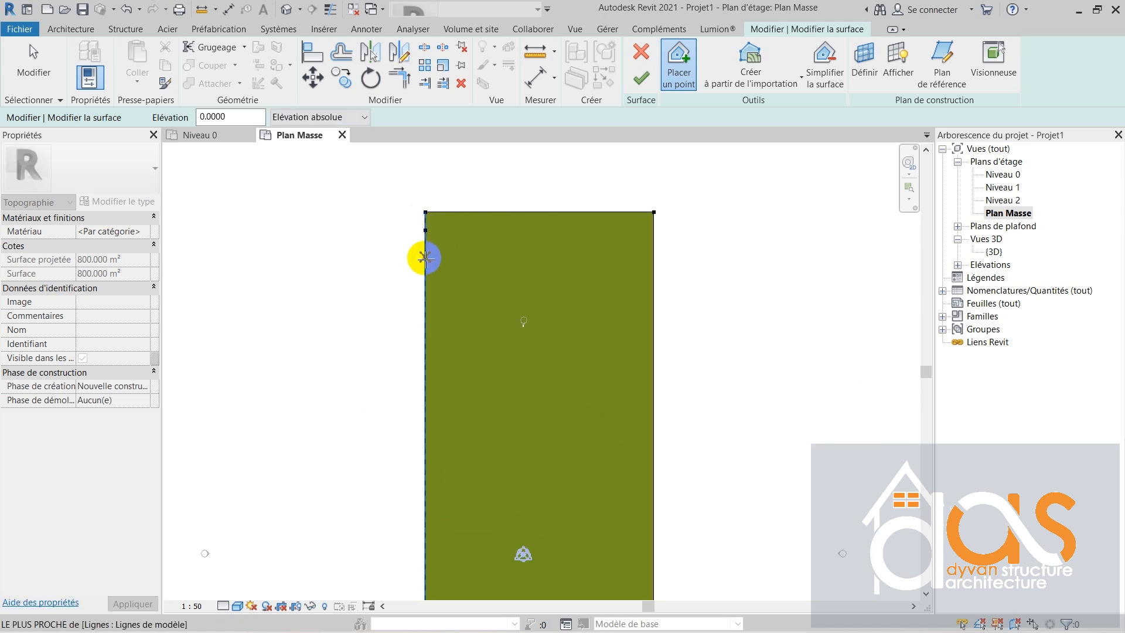
pyautogui.click(425, 259)
pyautogui.scroll(-1, 425, 258)
pyautogui.click(456, 262)
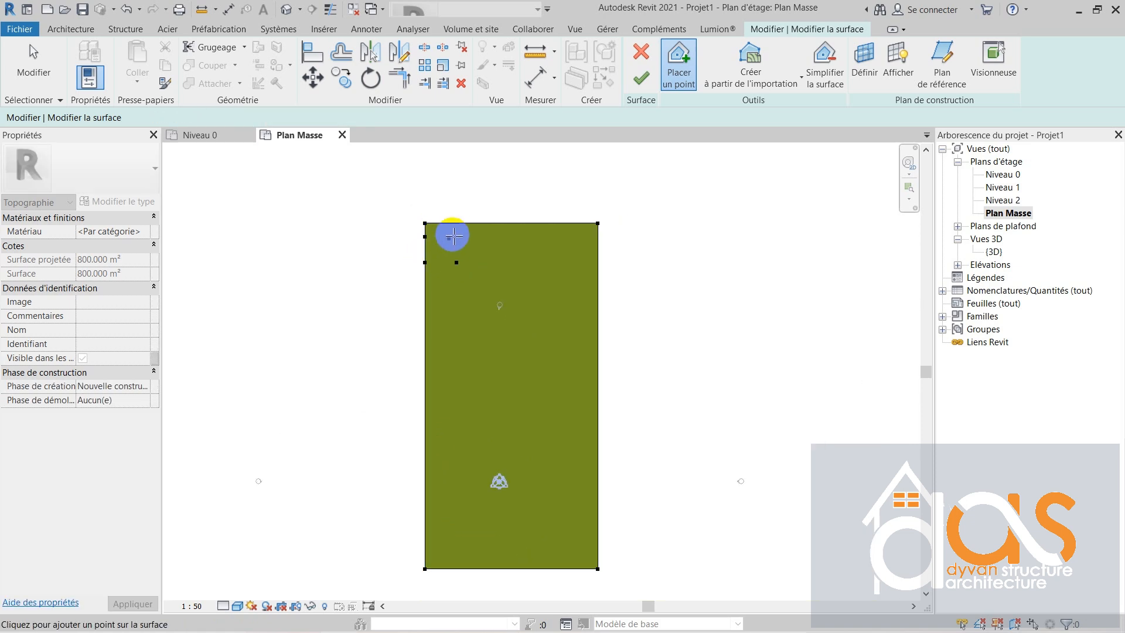
pyautogui.click(457, 242)
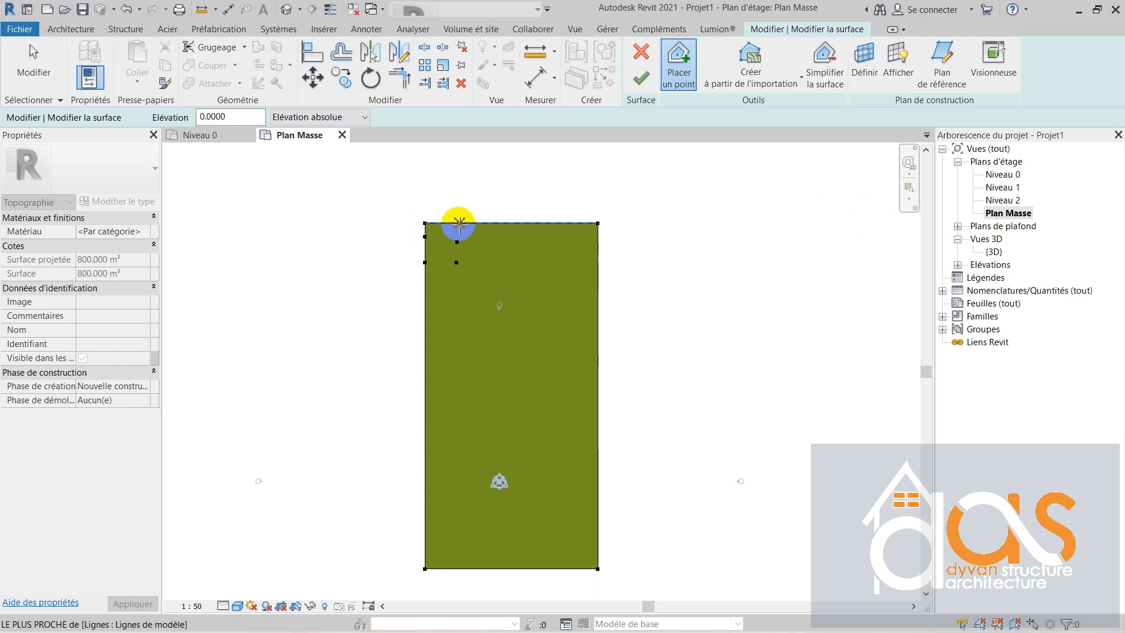
pyautogui.click(460, 223)
pyautogui.click(441, 239)
pyautogui.click(443, 251)
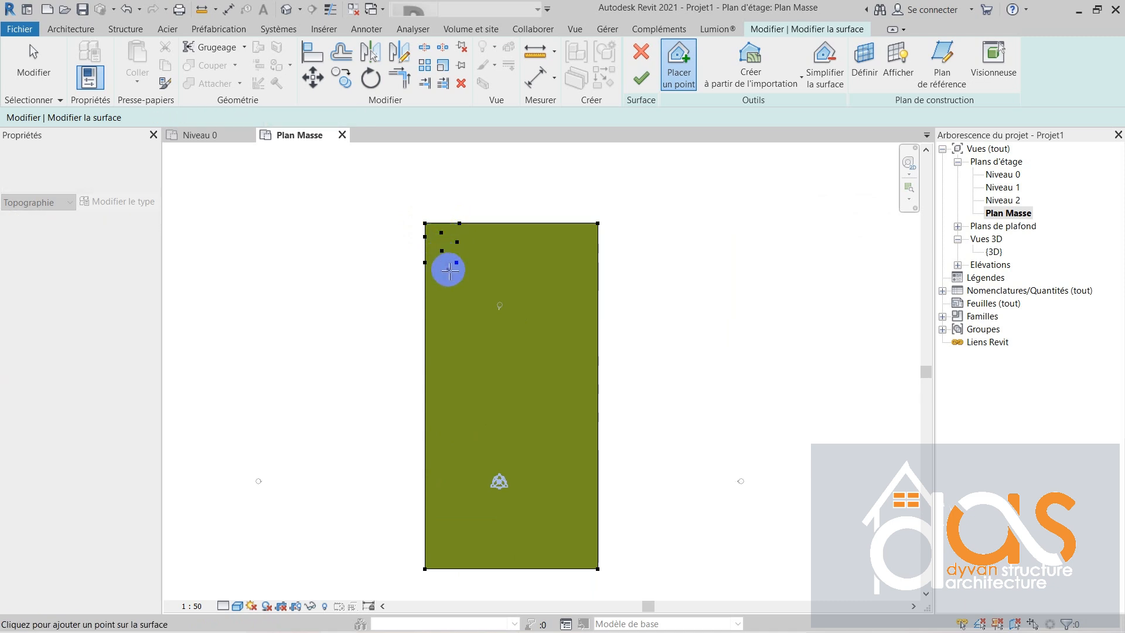
pyautogui.click(440, 276)
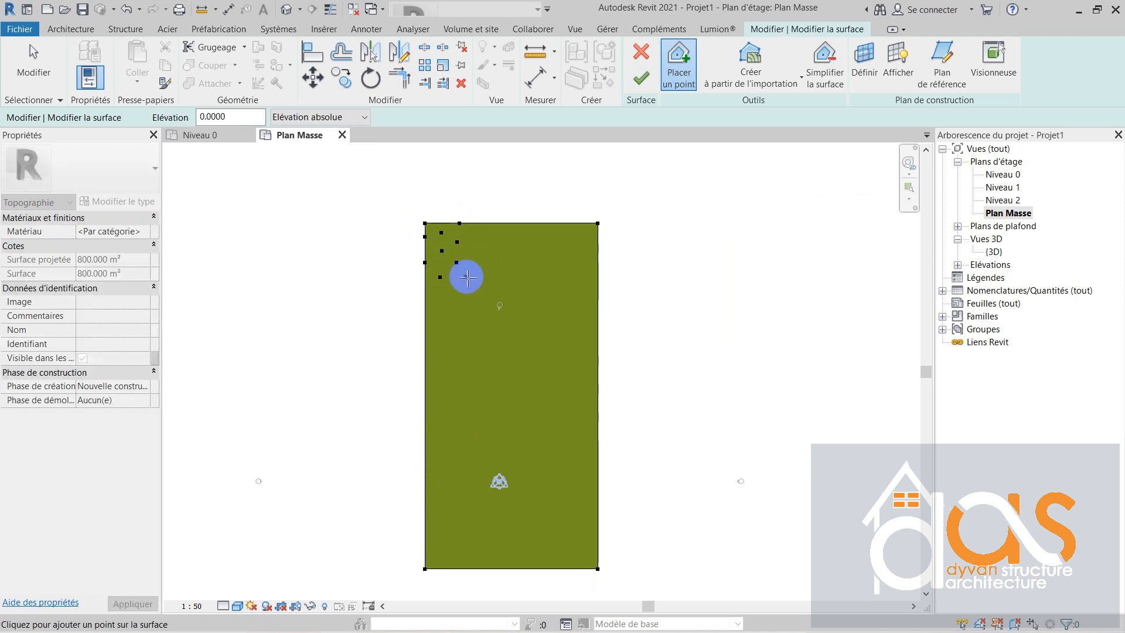
pyautogui.click(458, 279)
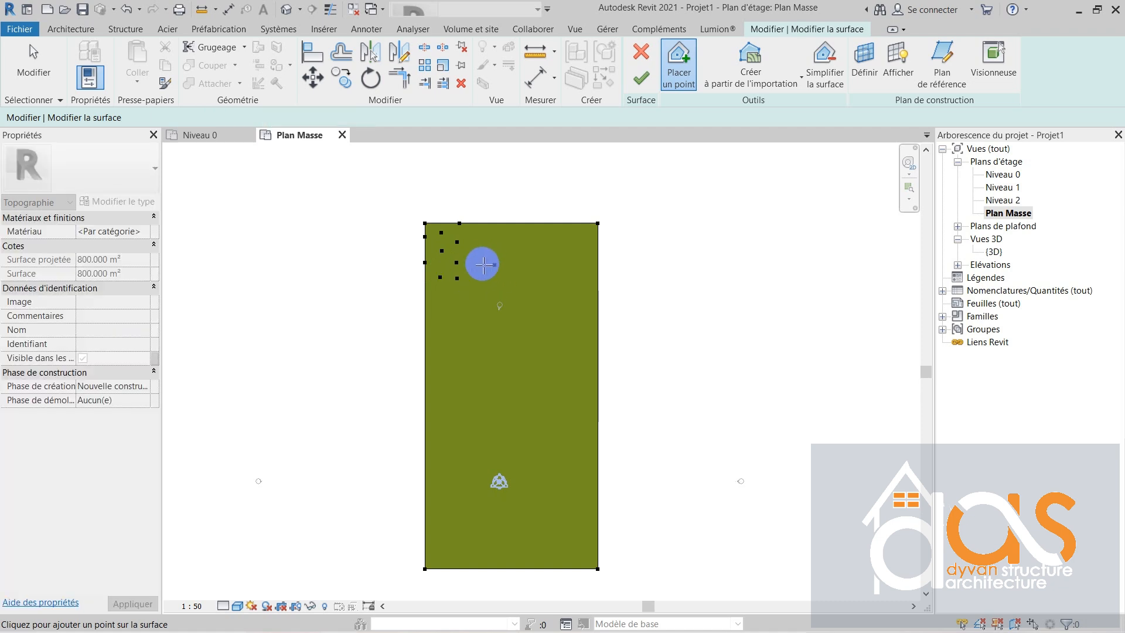
pyautogui.click(426, 281)
pyautogui.click(430, 241)
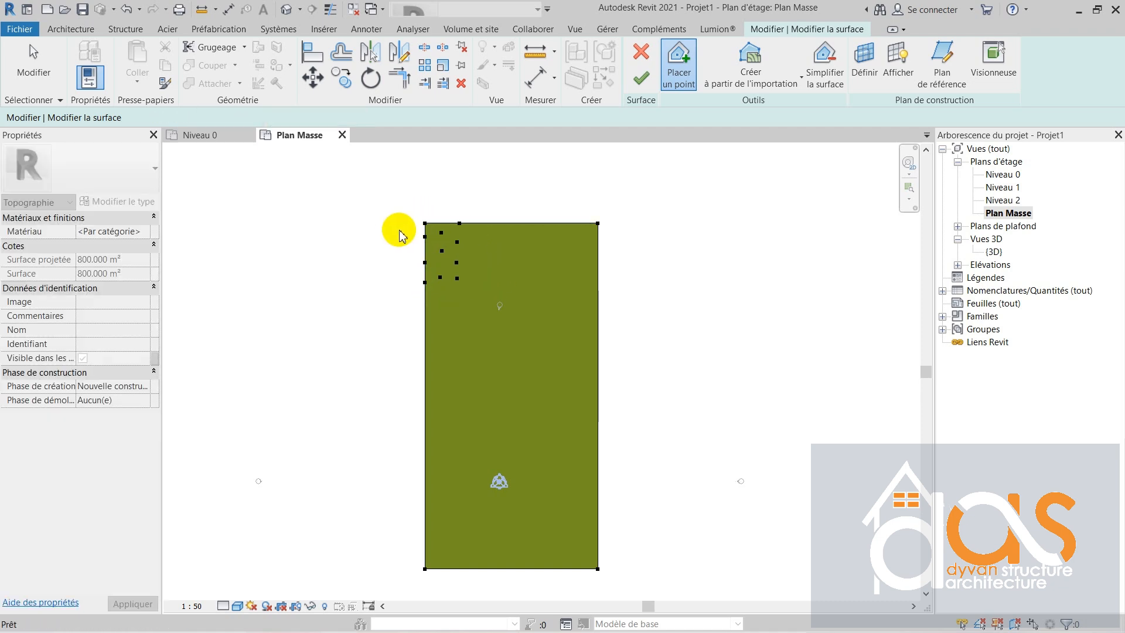
# Copy the upper-left point cluster three times to the right along the upper edge, offset by about 6, 5 and 4.4 m.
pyautogui.press('Escape')
pyautogui.moveTo(407, 211); pyautogui.dragTo(477, 289)
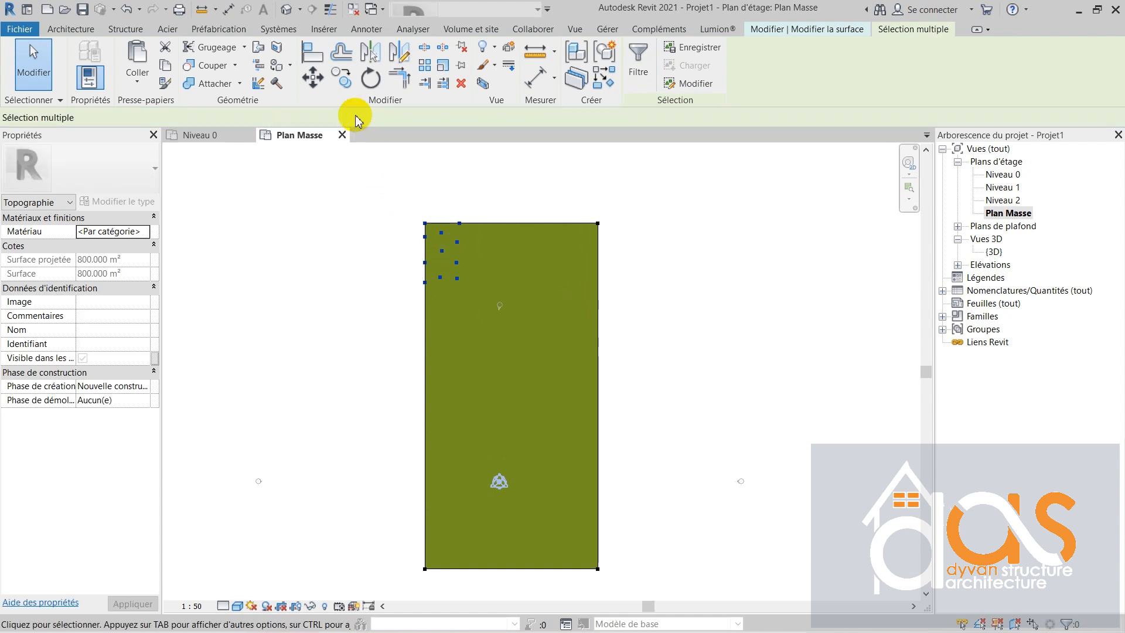
pyautogui.press('m')
pyautogui.press('v')
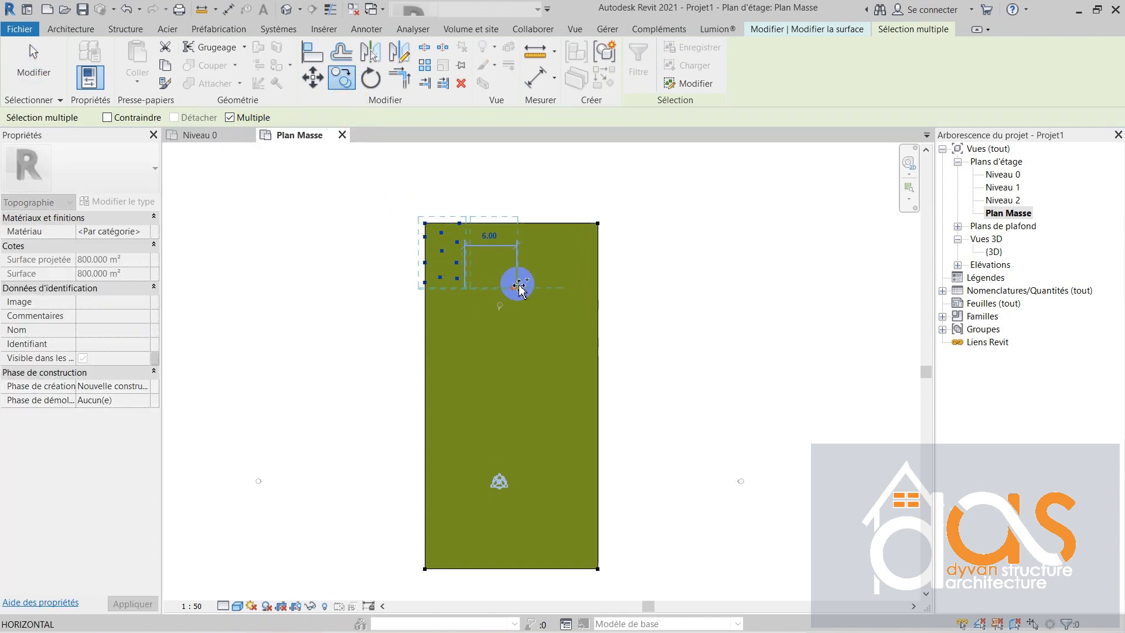
pyautogui.click(519, 287)
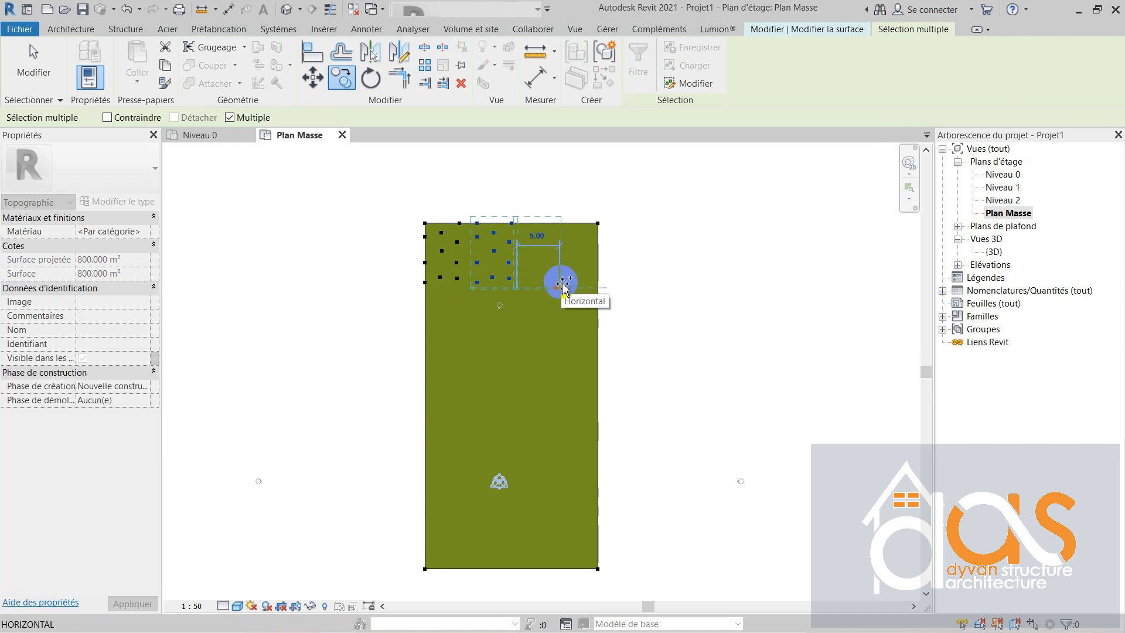
pyautogui.click(597, 288)
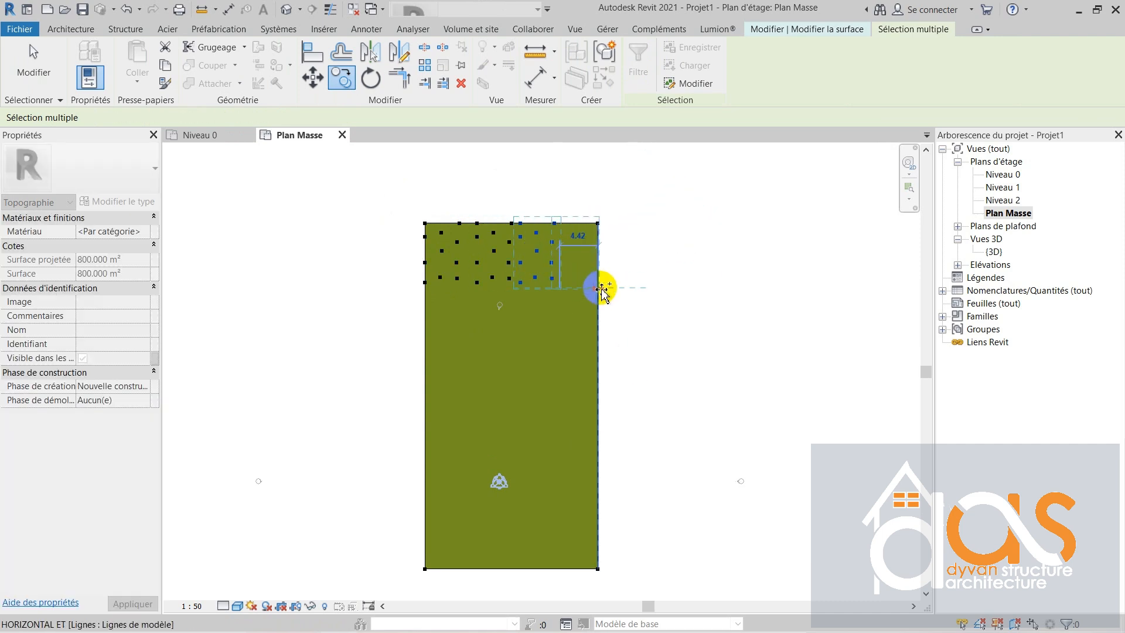
pyautogui.click(424, 241)
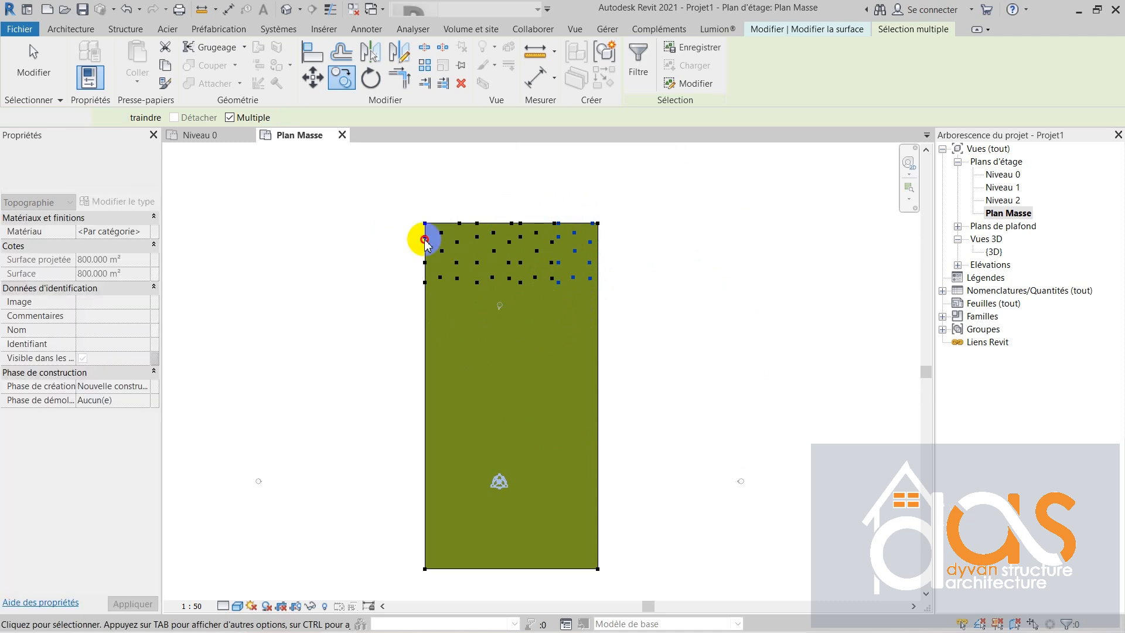
pyautogui.press('Escape')
# Copy the full band of points along the upper edge downwards four times until points cover the terrain to its lower edge.
pyautogui.moveTo(392, 188); pyautogui.dragTo(615, 283)
pyautogui.click(343, 82)
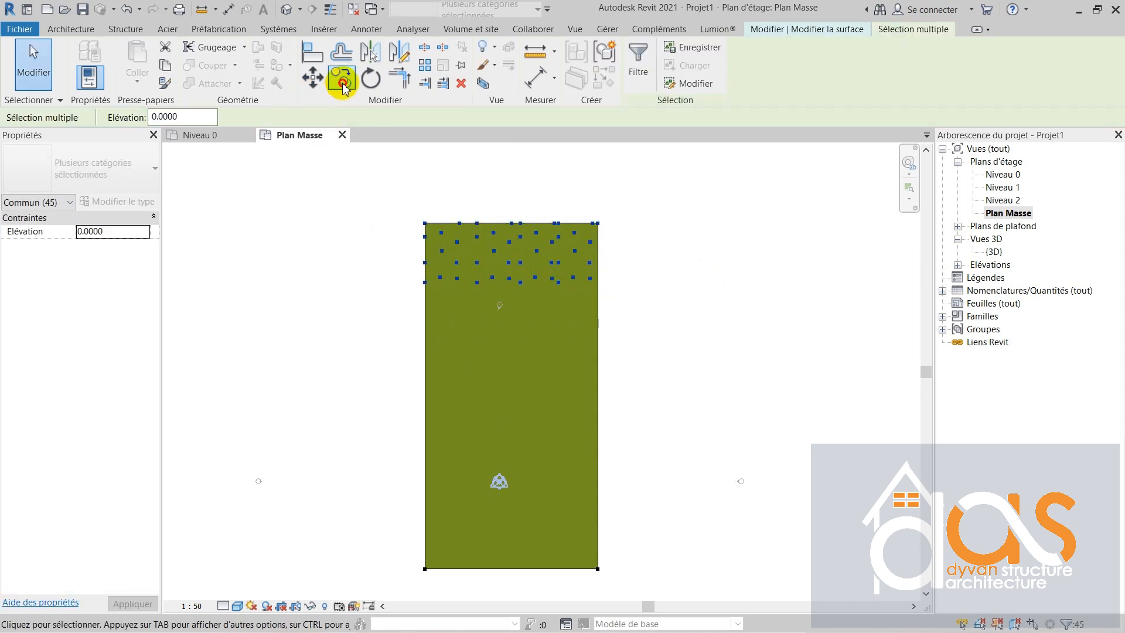
pyautogui.click(425, 283)
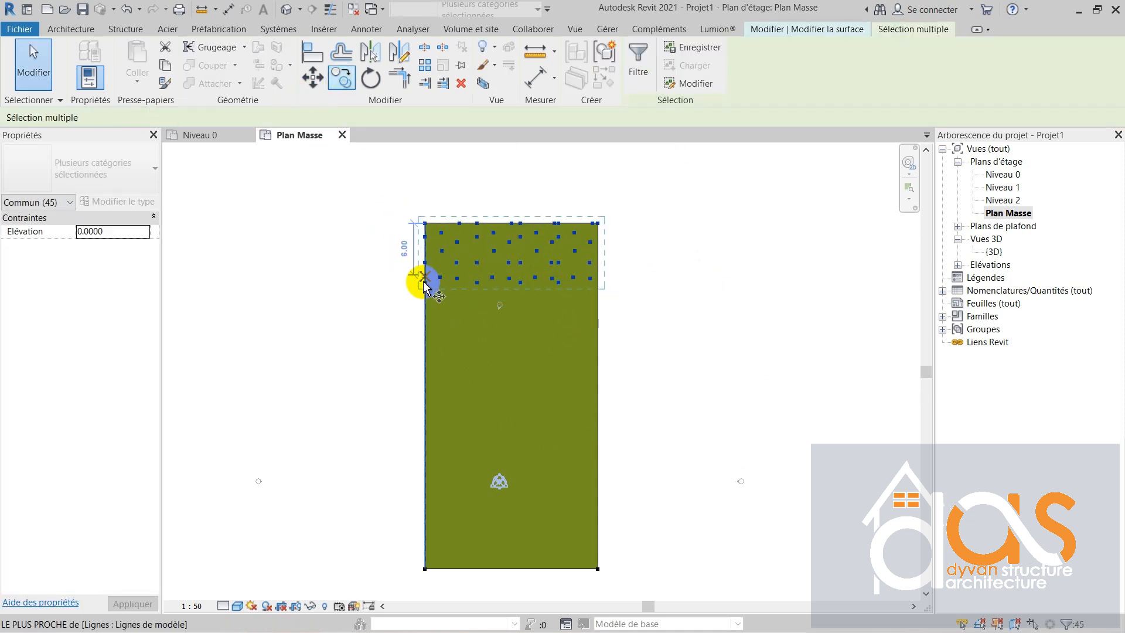
pyautogui.click(431, 361)
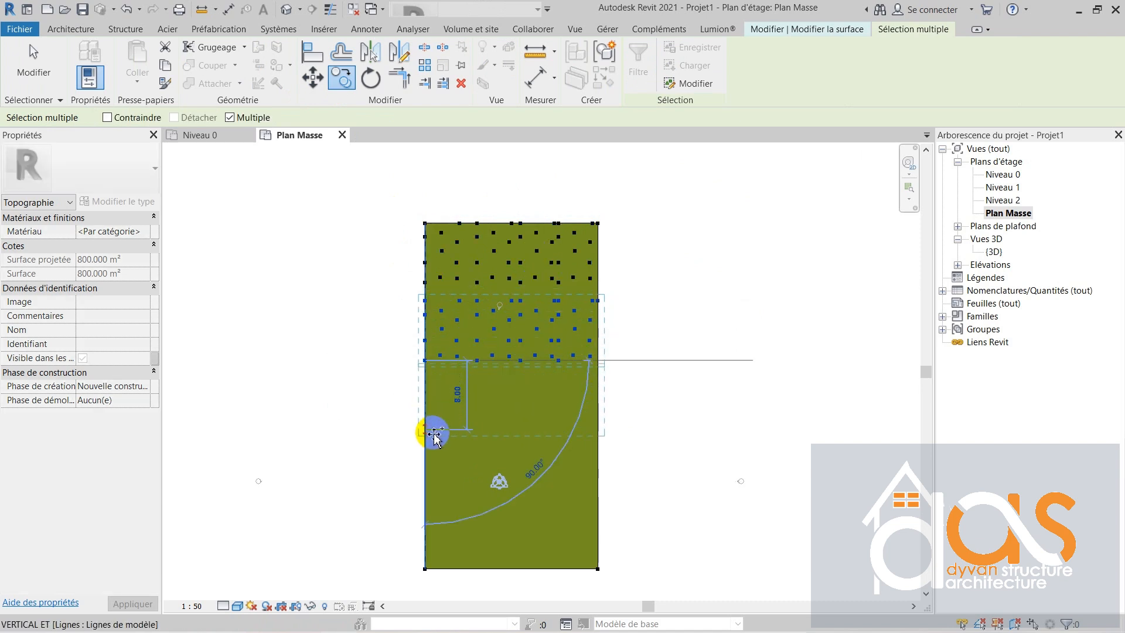
pyautogui.click(432, 436)
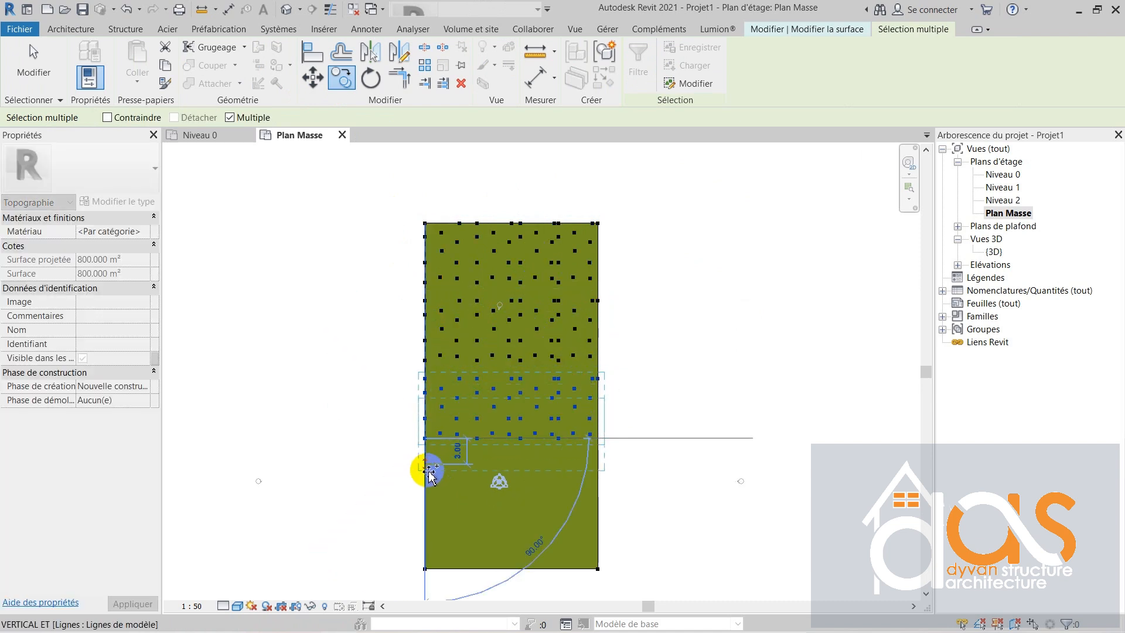
pyautogui.click(424, 505)
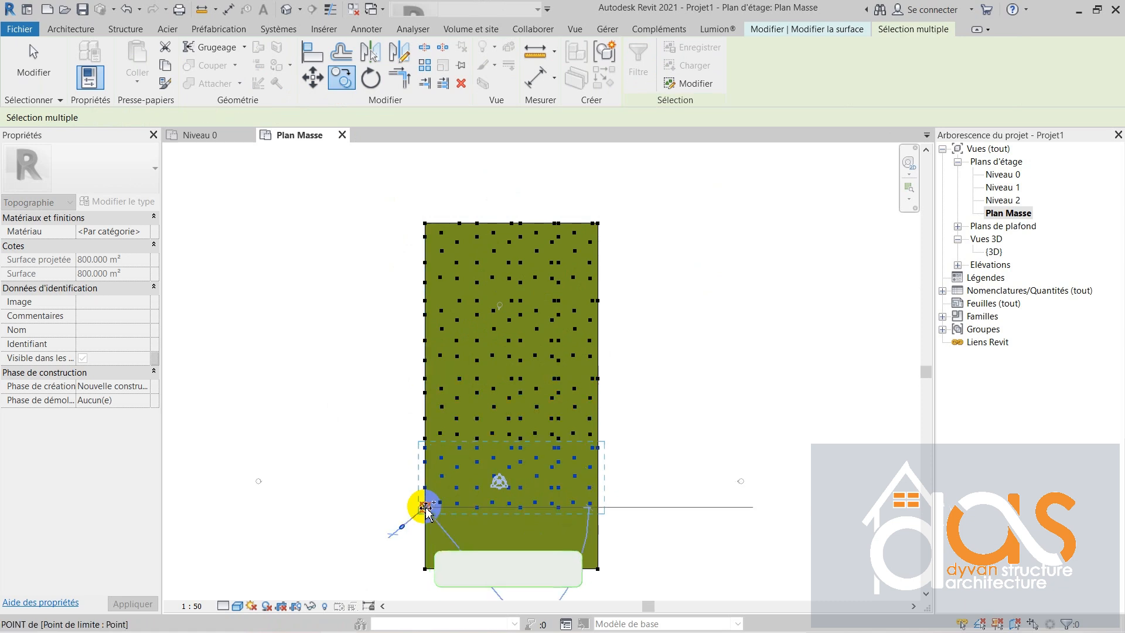
pyautogui.press('Escape')
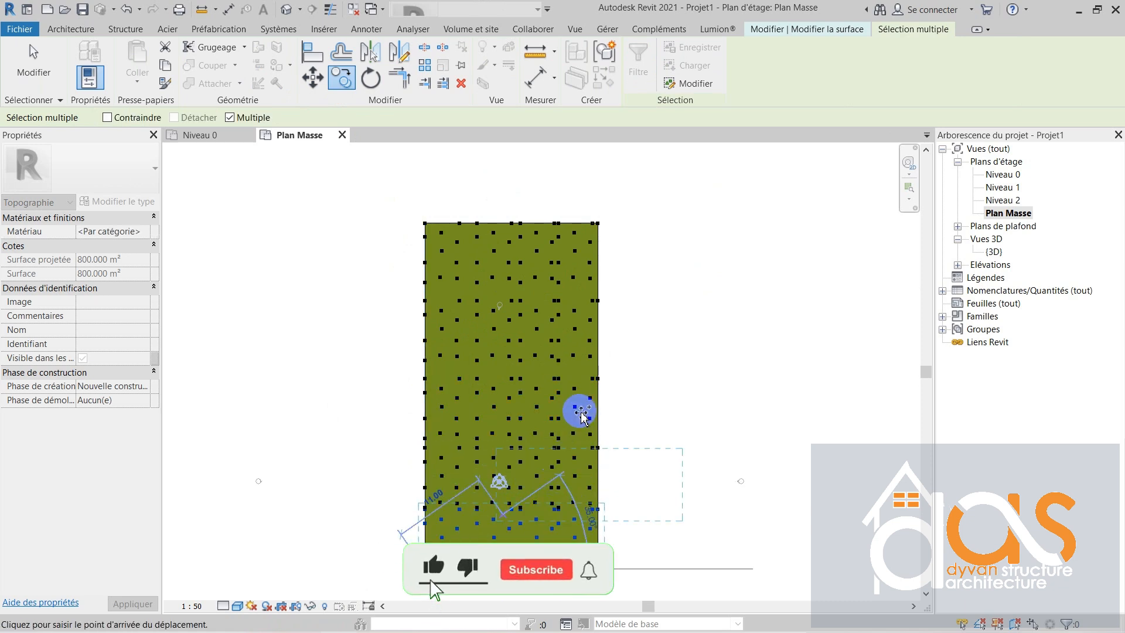
pyautogui.scroll(-1, 419, 381)
pyautogui.click(469, 384)
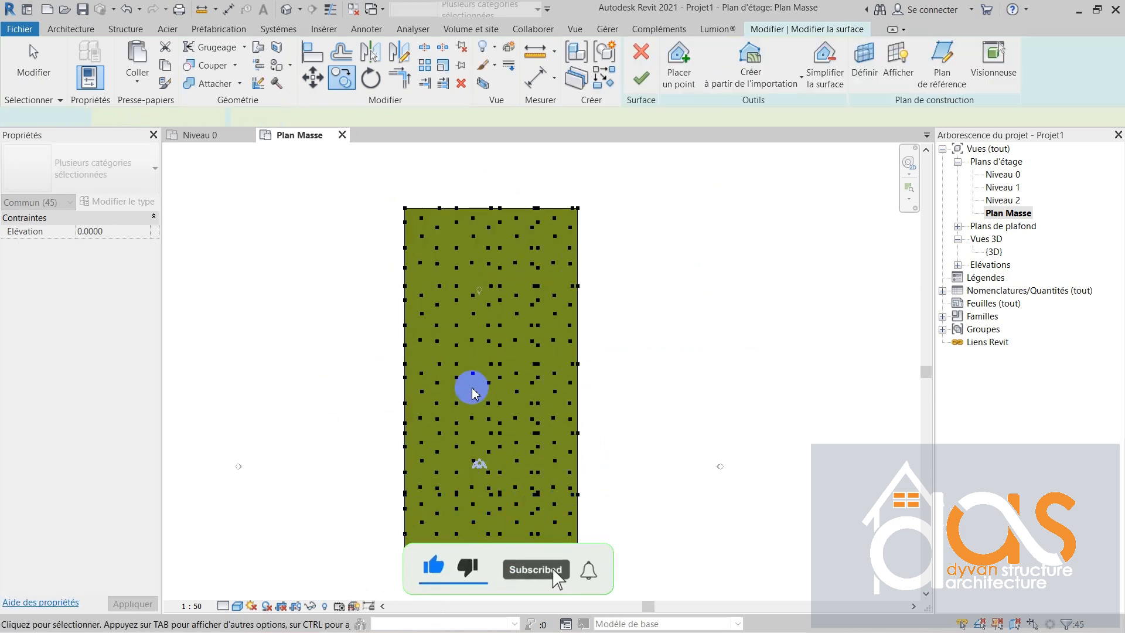
# Examine the point-covered surface in the 3D view, and return to the Plan Masse view.
pyautogui.click(994, 252)
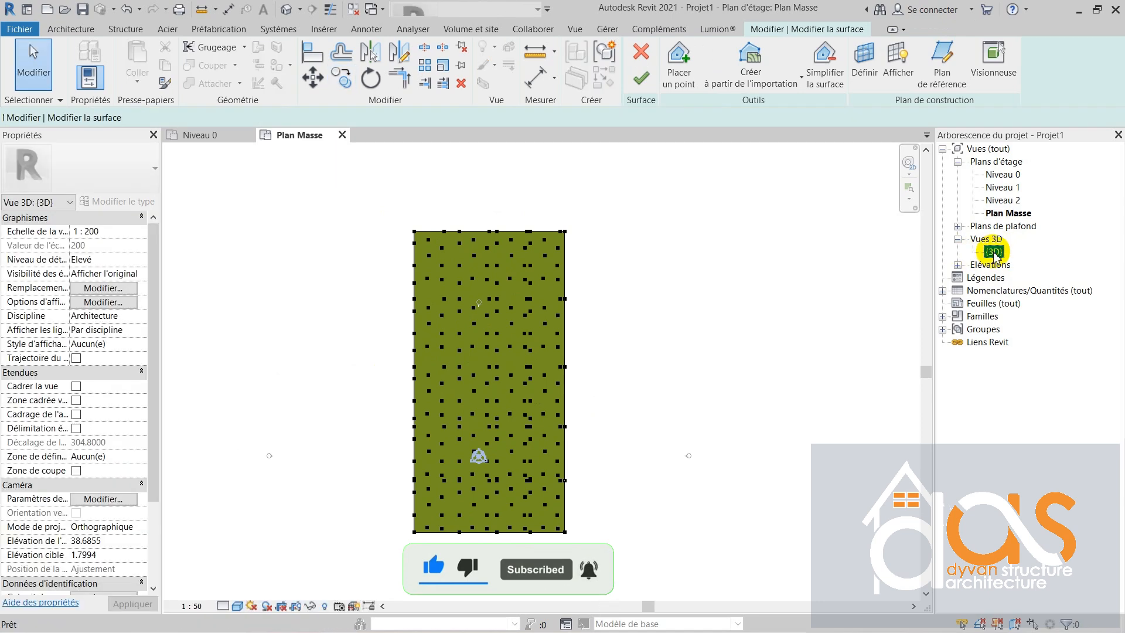
pyautogui.doubleClick(994, 252)
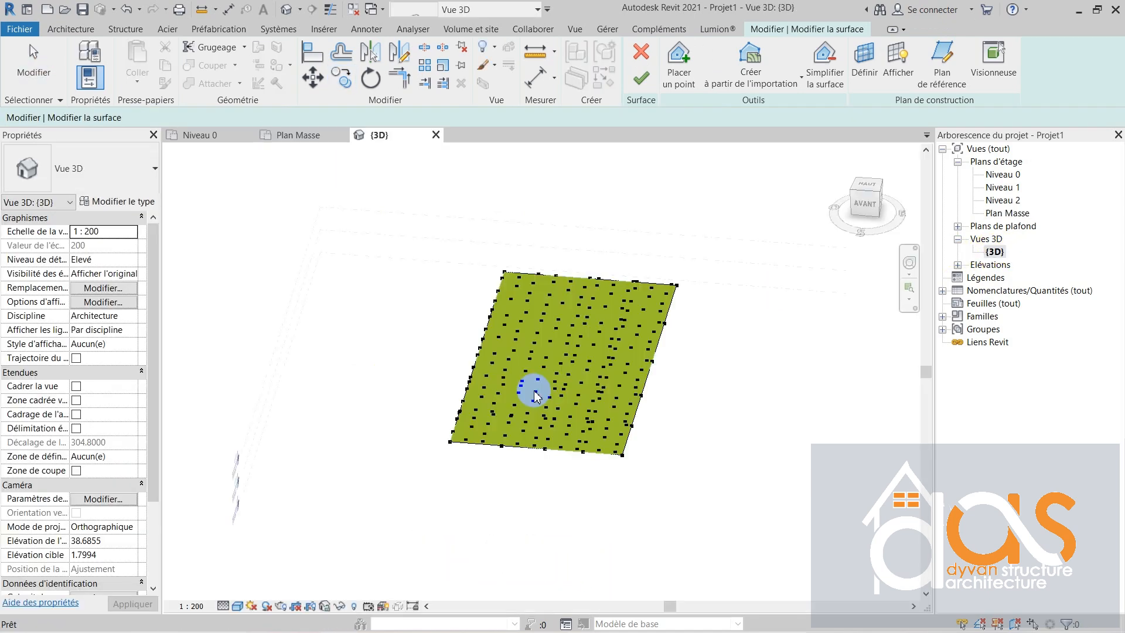
pyautogui.keyDown('shift'); pyautogui.moveTo(753, 497); pyautogui.dragTo(668, 456, button='middle'); pyautogui.keyUp('shift')
pyautogui.click(566, 390)
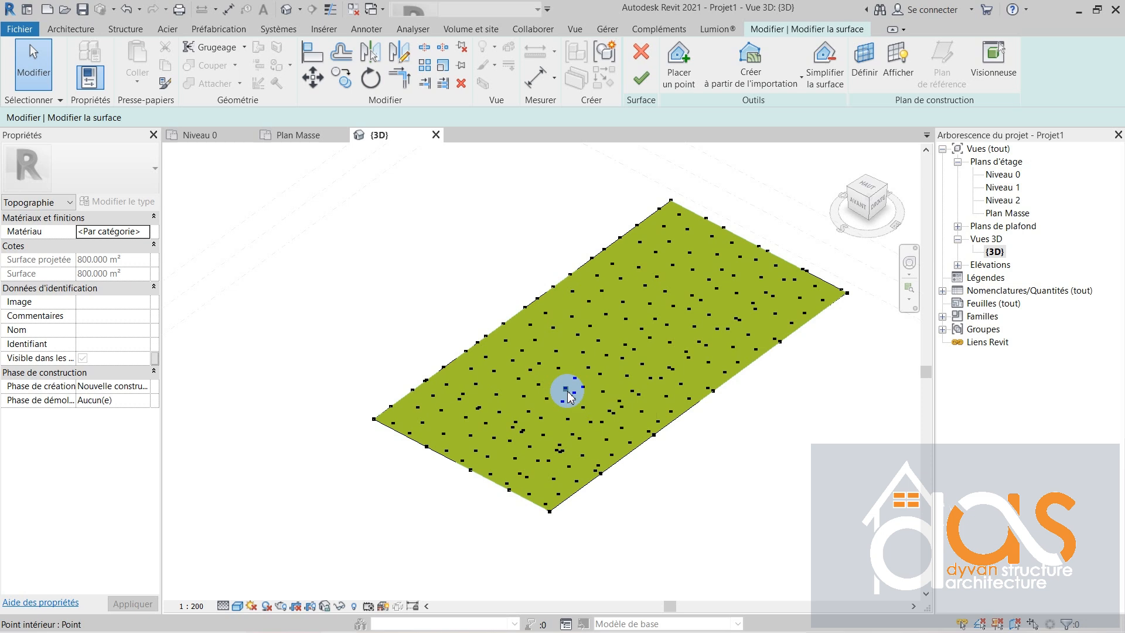
pyautogui.click(299, 135)
pyautogui.click(454, 495)
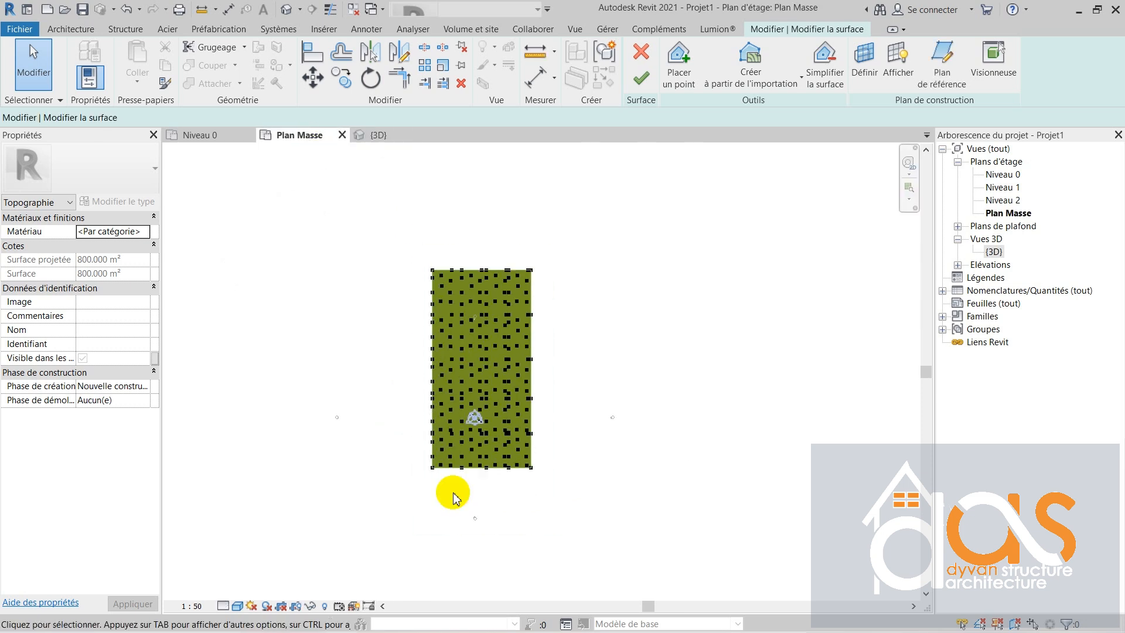
# Set the elevation of the points in the band along the terrain's lower edge to -4.
pyautogui.scroll(1, 455, 481)
pyautogui.scroll(2, 444, 433)
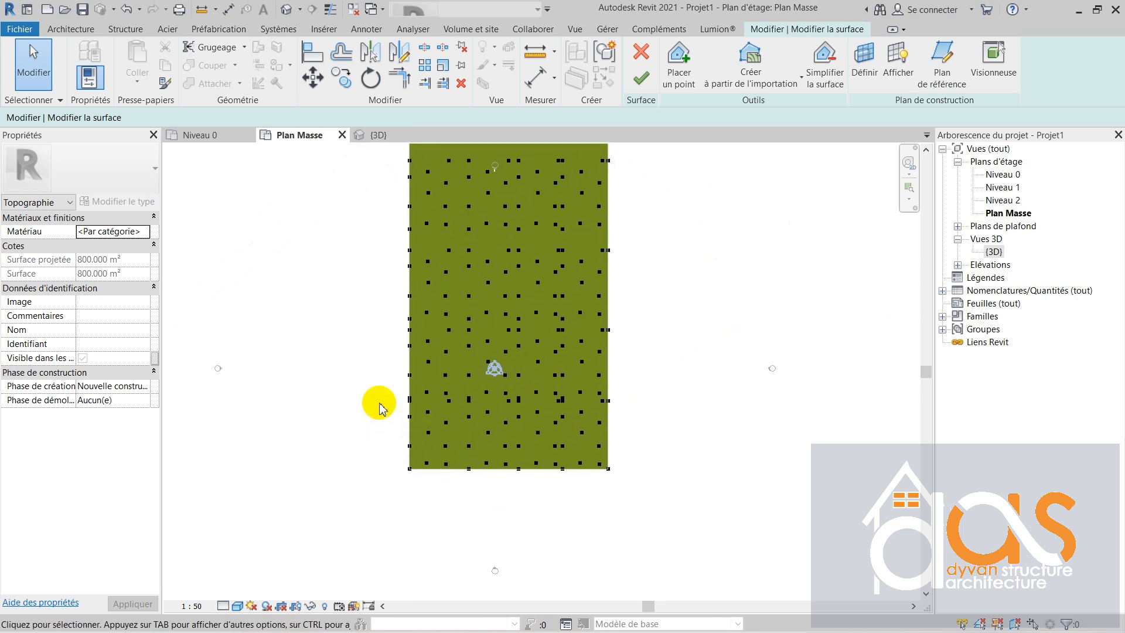
pyautogui.scroll(-1, 375, 428)
pyautogui.scroll(-3, 446, 462)
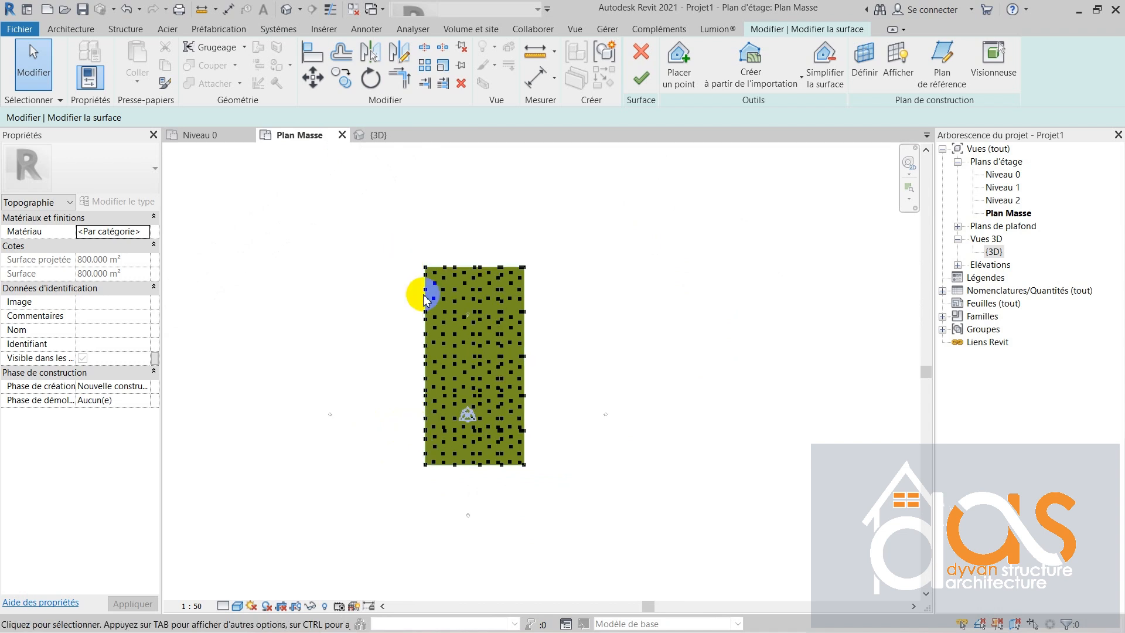
pyautogui.scroll(3, 422, 293)
pyautogui.scroll(2, 407, 350)
pyautogui.scroll(-3, 411, 352)
pyautogui.scroll(4, 434, 531)
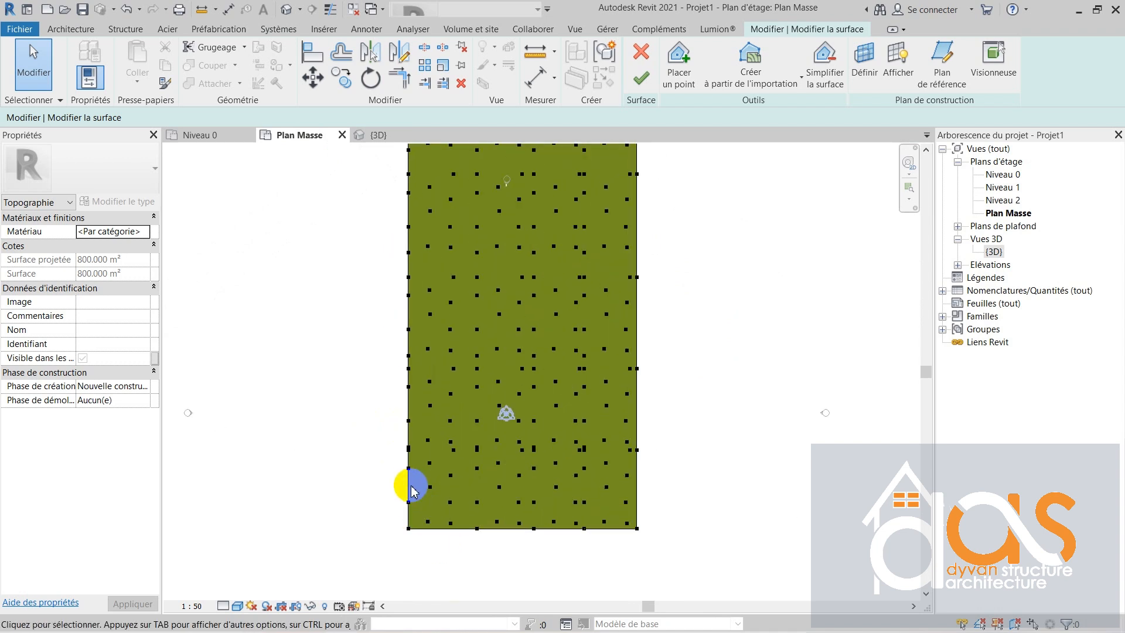
pyautogui.scroll(-4, 412, 486)
pyautogui.scroll(4, 430, 538)
pyautogui.moveTo(355, 435); pyautogui.dragTo(658, 515)
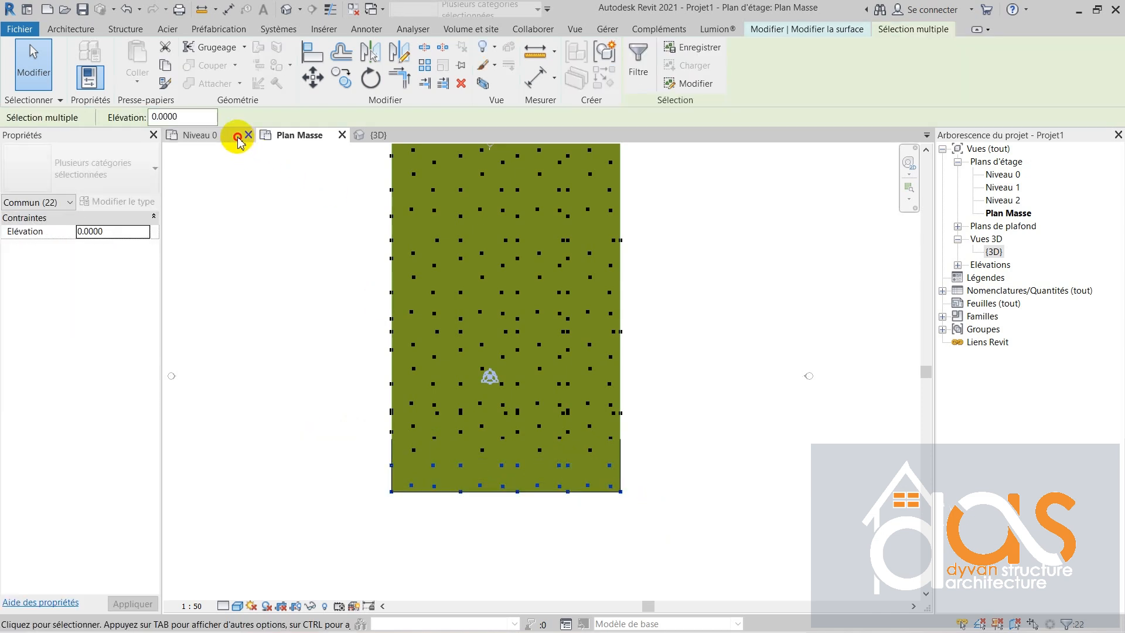
pyautogui.click(234, 135)
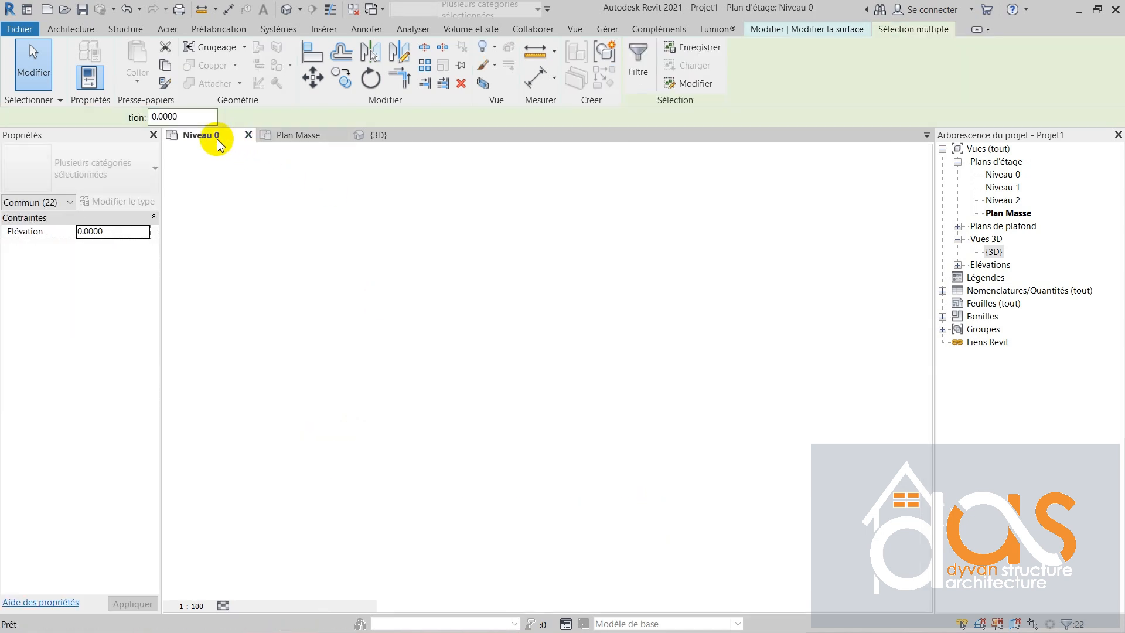
pyautogui.click(317, 141)
pyautogui.click(170, 120)
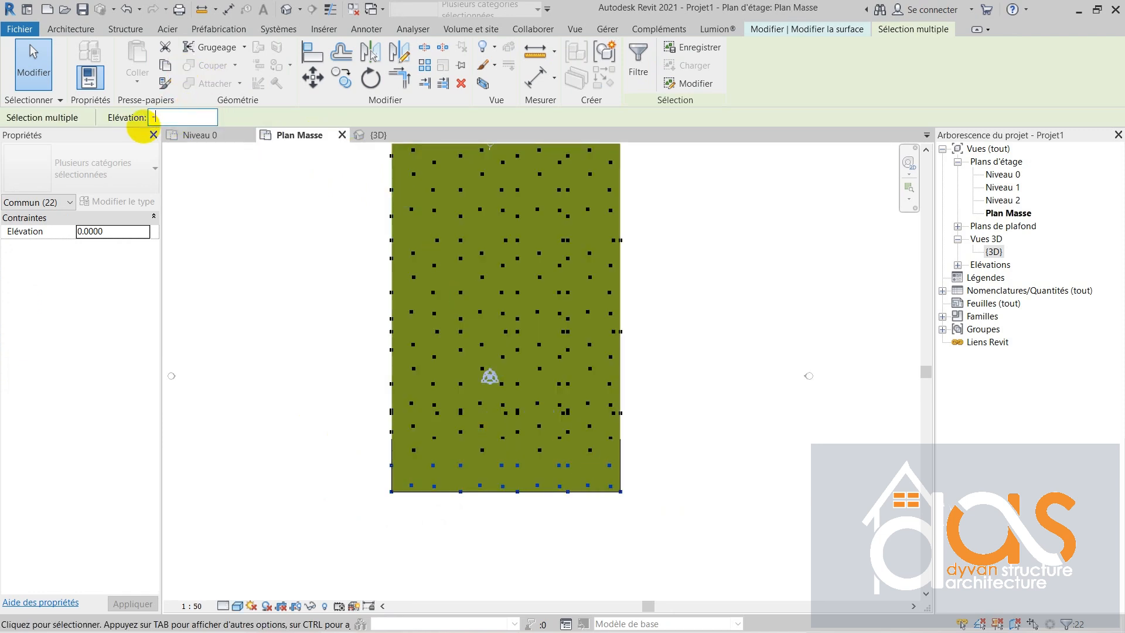
pyautogui.press('Return')
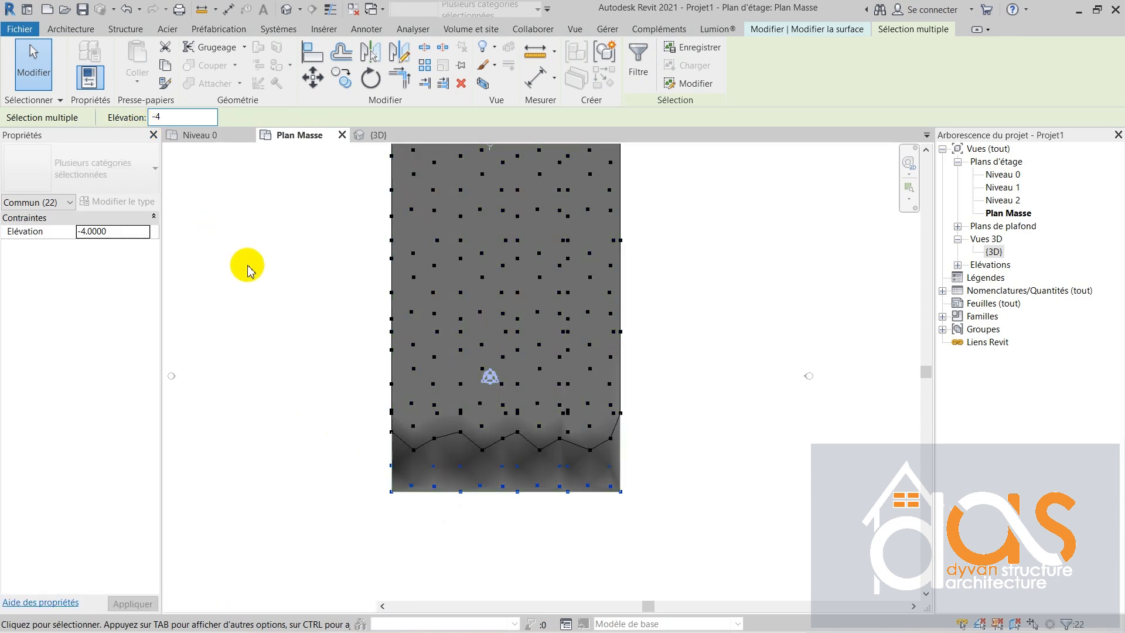
# Examine the slope along the terrain's lower end from several angles in the 3D view.
pyautogui.click(380, 135)
pyautogui.scroll(3, 489, 490)
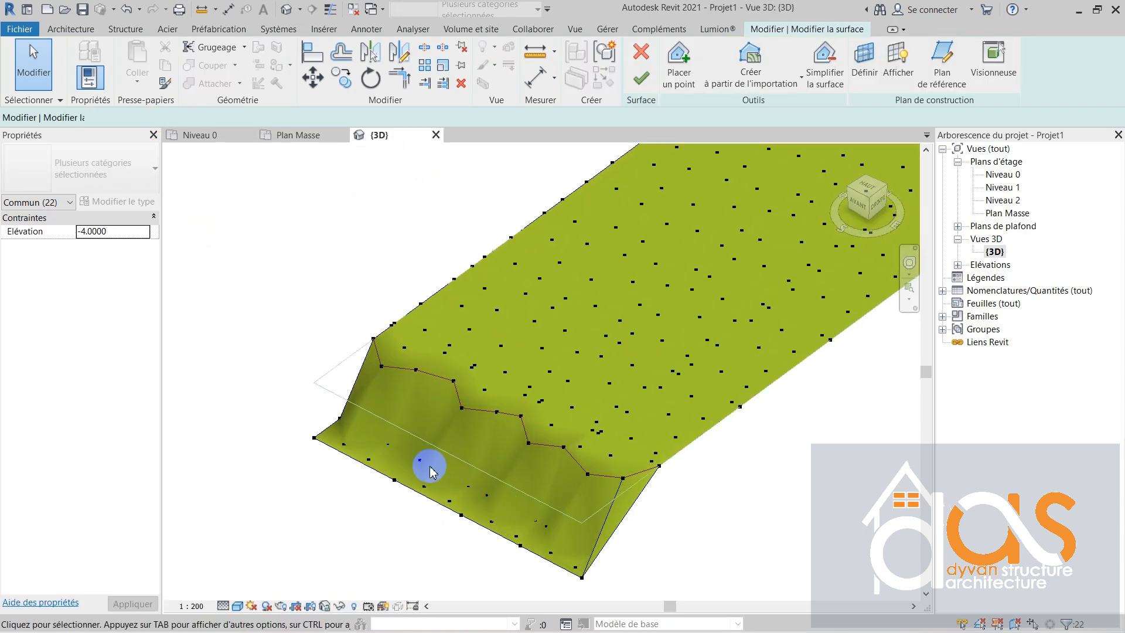
pyautogui.scroll(-1, 427, 468)
pyautogui.scroll(2, 526, 501)
pyautogui.click(681, 575)
pyautogui.keyDown('shift'); pyautogui.moveTo(674, 563); pyautogui.dragTo(656, 483, button='middle'); pyautogui.keyUp('shift')
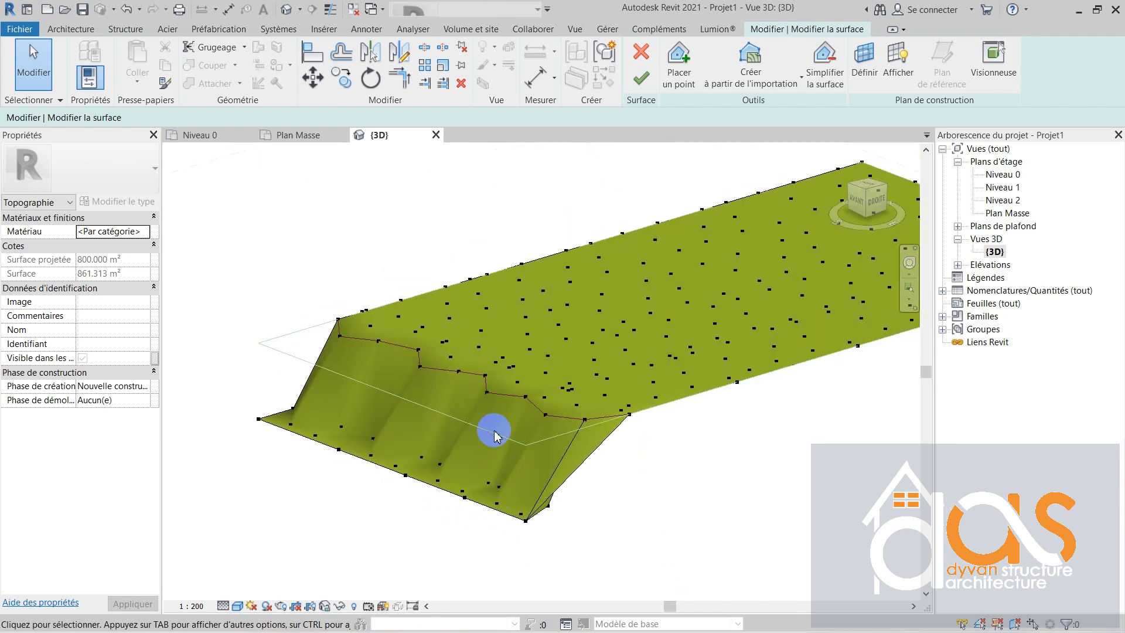
pyautogui.keyDown('shift'); pyautogui.moveTo(434, 533); pyautogui.dragTo(465, 535, button='middle'); pyautogui.keyUp('shift')
# In the Plan Masse view, set the points in the right half just above the lower-edge band to elevation -3.
pyautogui.click(307, 136)
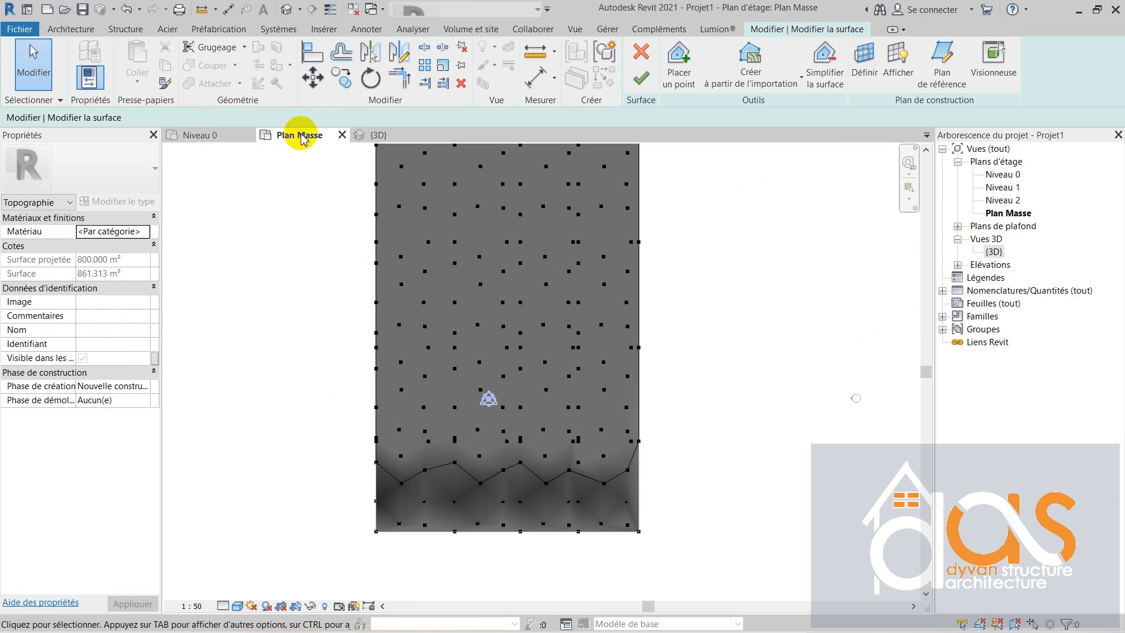
pyautogui.scroll(1, 358, 391)
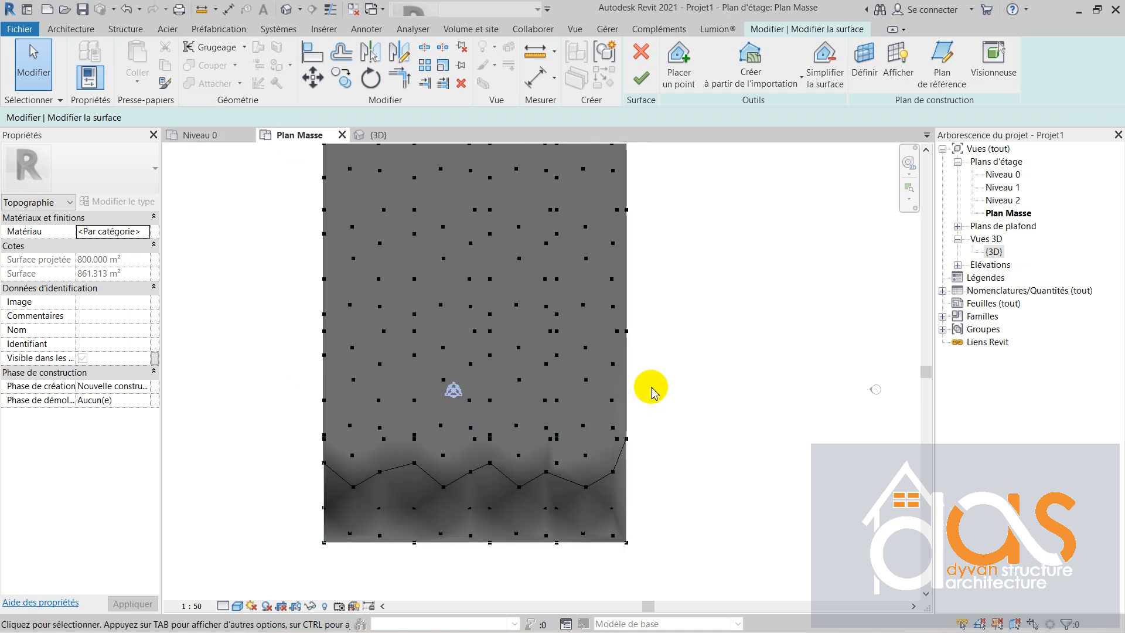
pyautogui.moveTo(660, 376); pyautogui.dragTo(554, 383)
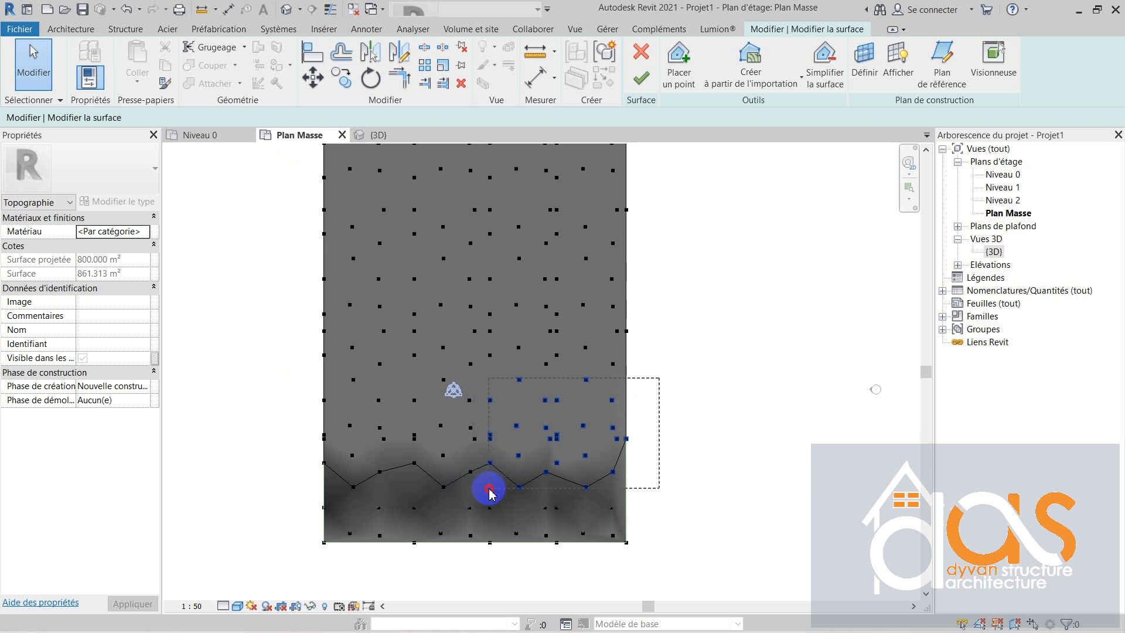
pyautogui.moveTo(490, 489); pyautogui.dragTo(490, 486)
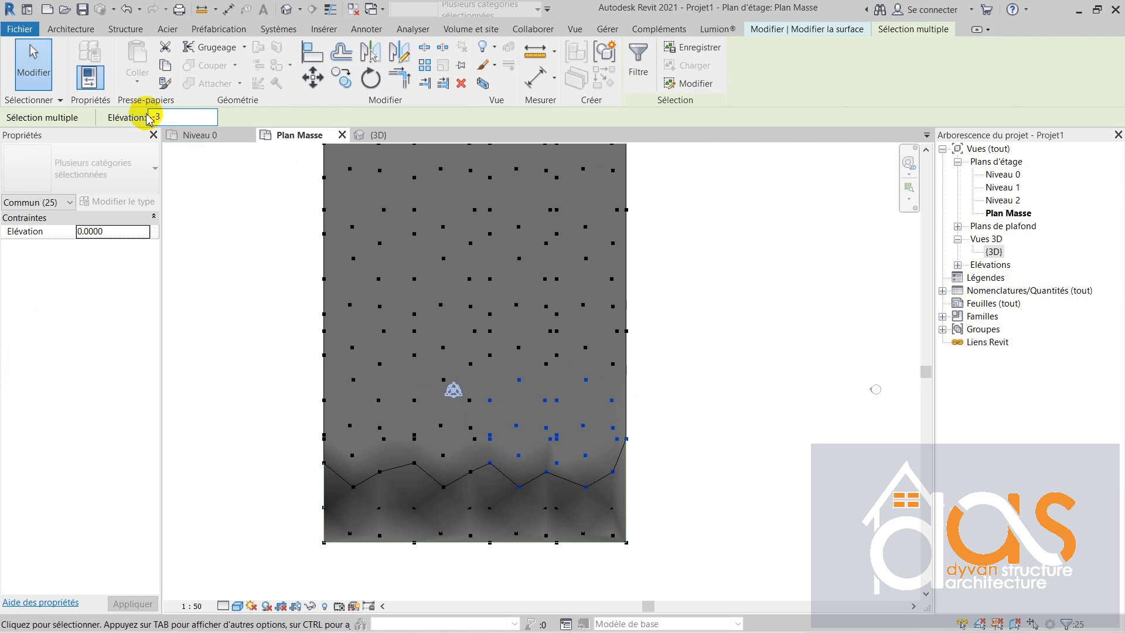
pyautogui.press('Return')
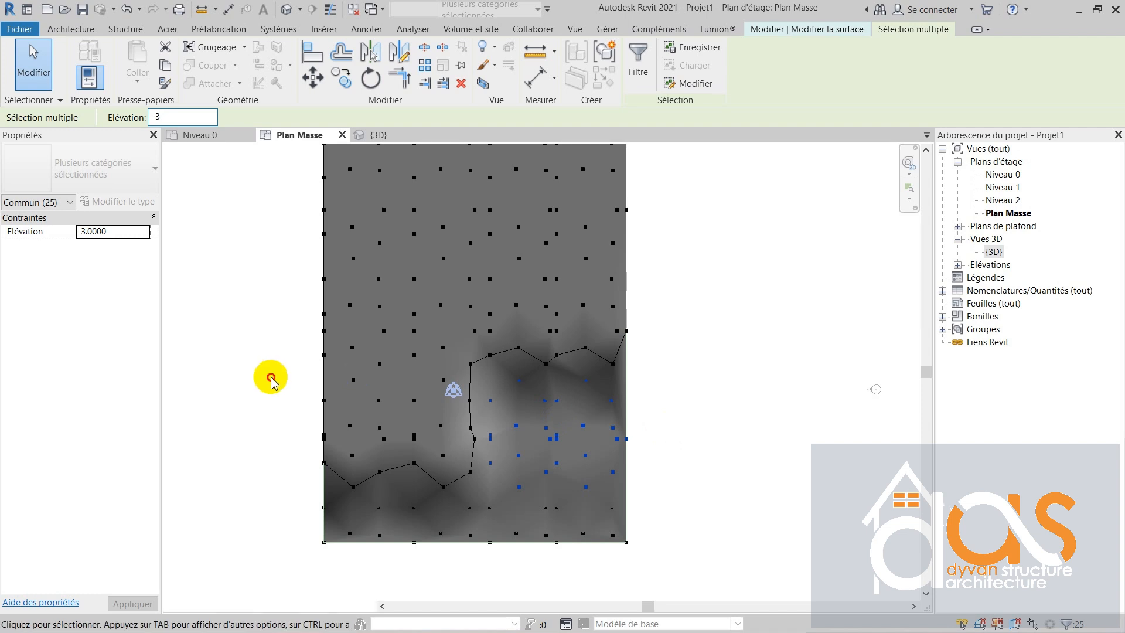
# Set the elevation of the points in the left half just above the lower-edge band to -2.5.
pyautogui.moveTo(270, 377); pyautogui.dragTo(443, 465)
pyautogui.moveTo(485, 508); pyautogui.dragTo(482, 497)
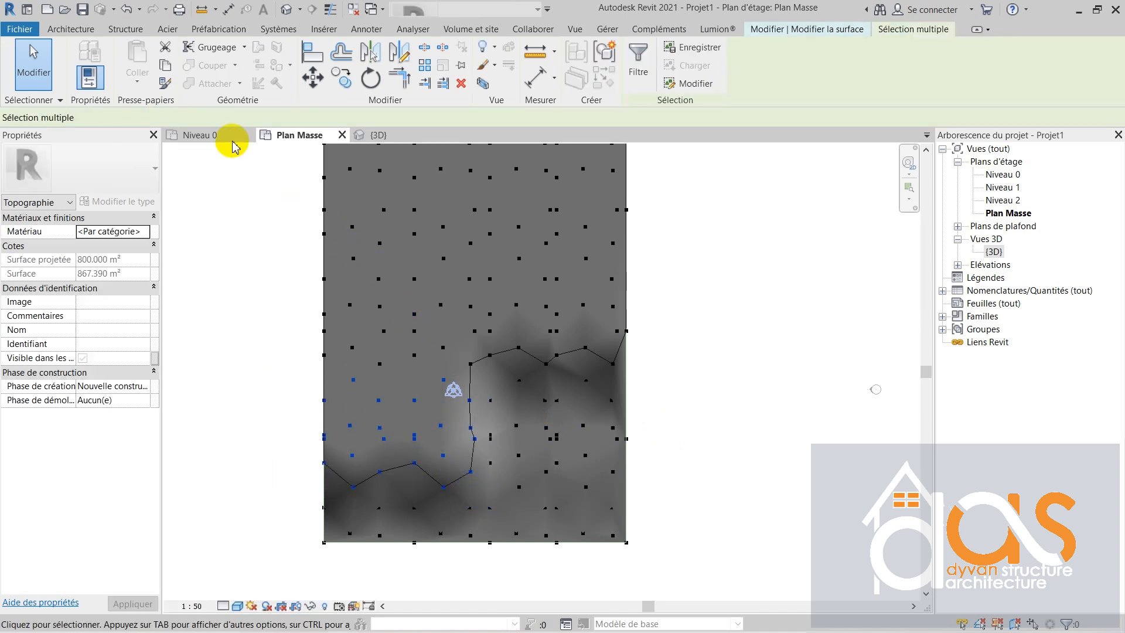
pyautogui.doubleClick(196, 119)
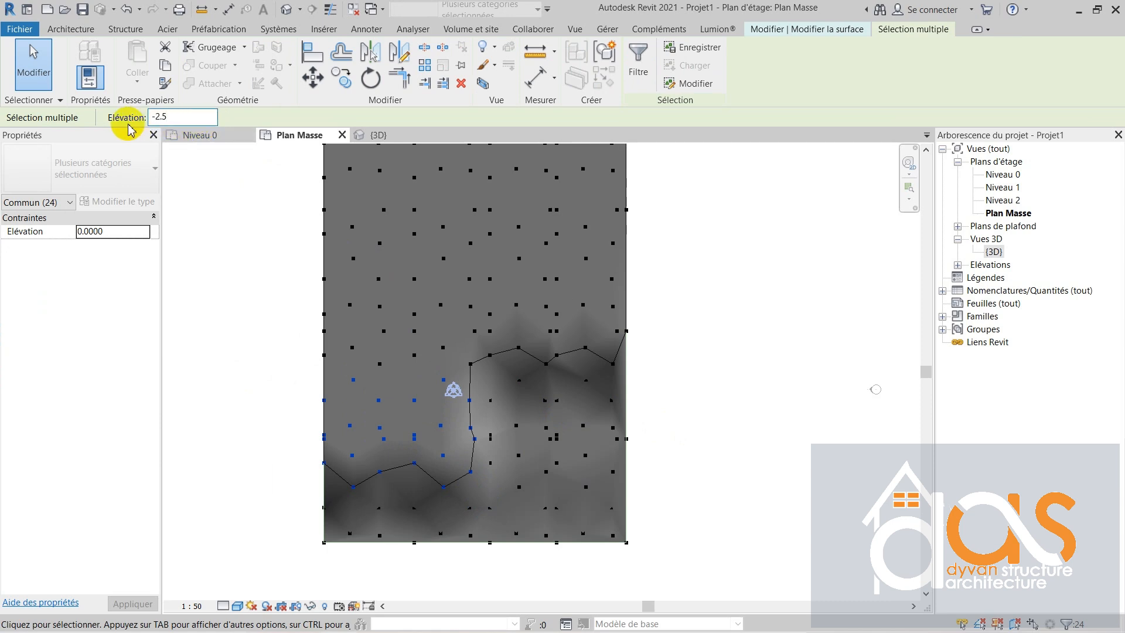
pyautogui.press('Return')
# Set the elevation of the points in the left half just above the lowered lower-end area to -0.5.
pyautogui.scroll(-1, 440, 526)
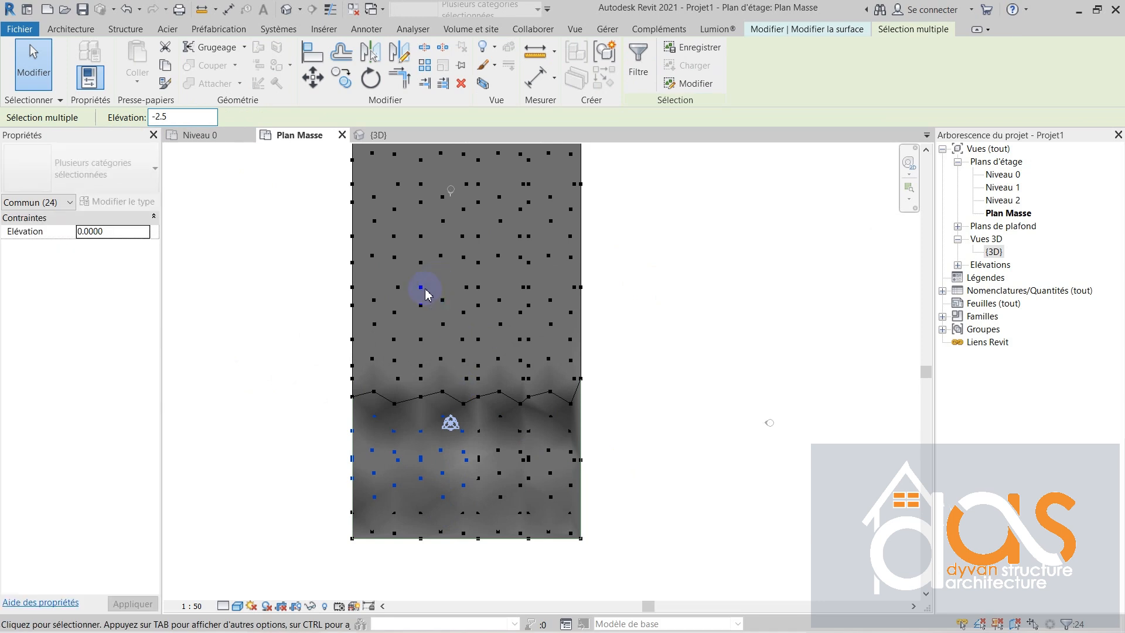
pyautogui.scroll(1, 425, 295)
pyautogui.moveTo(490, 401)
pyautogui.mouseDown()
pyautogui.moveTo(507, 426)
pyautogui.moveTo(495, 417)
pyautogui.mouseUp()
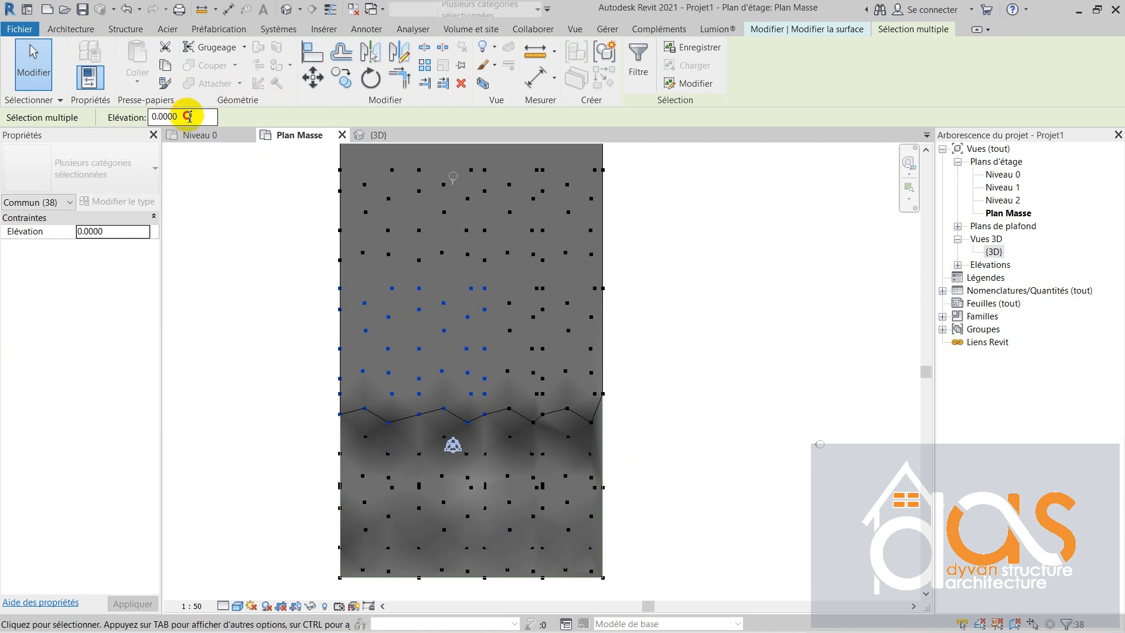
pyautogui.moveTo(189, 116); pyautogui.dragTo(142, 134)
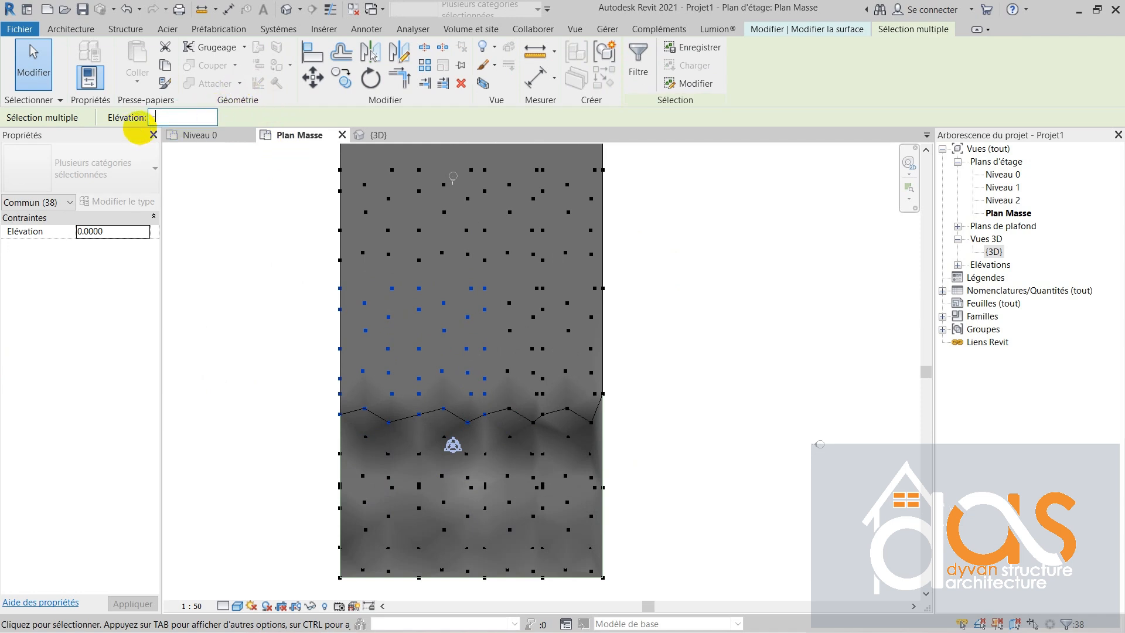
pyautogui.write('-0.5')
pyautogui.press('Return')
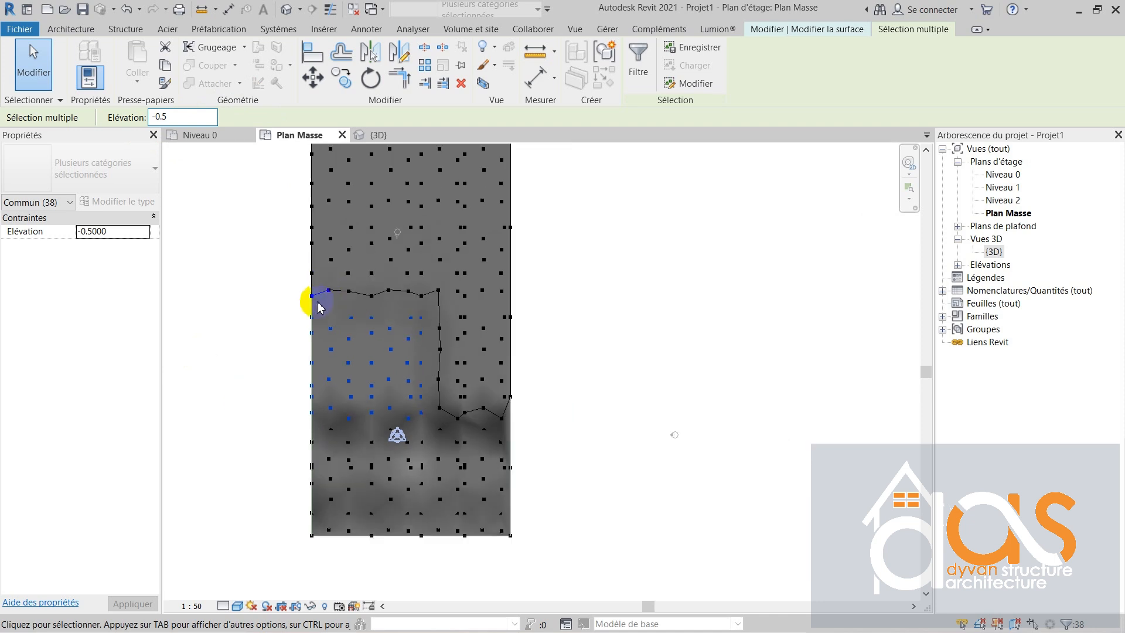
# Set the elevation of the points along the middle stretch of the terrain's right edge to -0.5.
pyautogui.scroll(-3, 314, 247)
pyautogui.scroll(2, 309, 170)
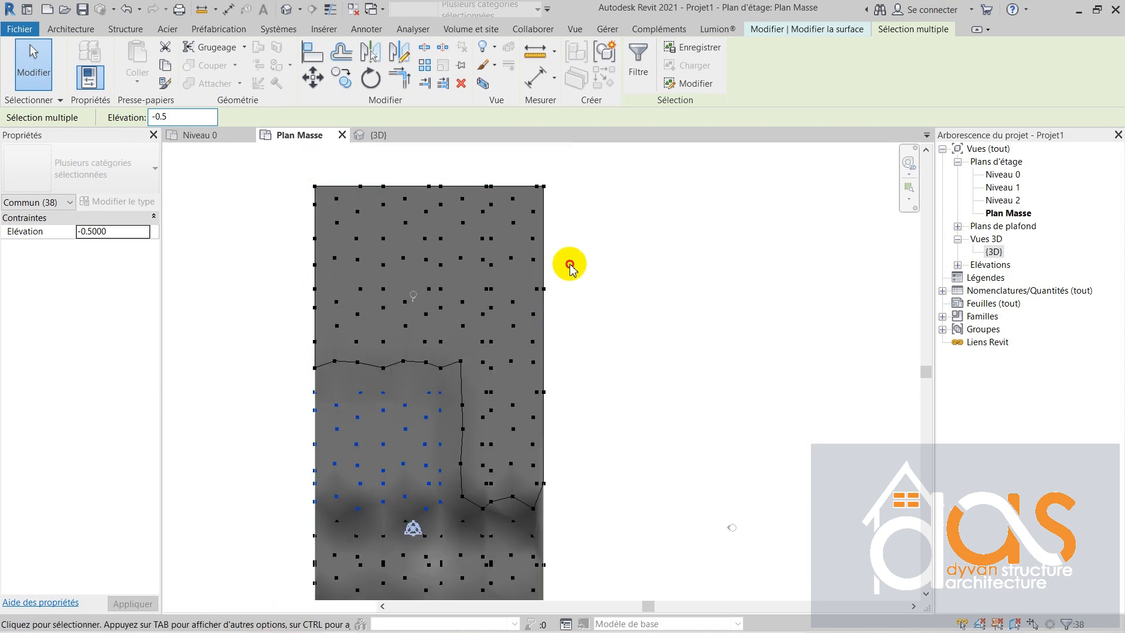
pyautogui.moveTo(575, 264); pyautogui.dragTo(521, 510)
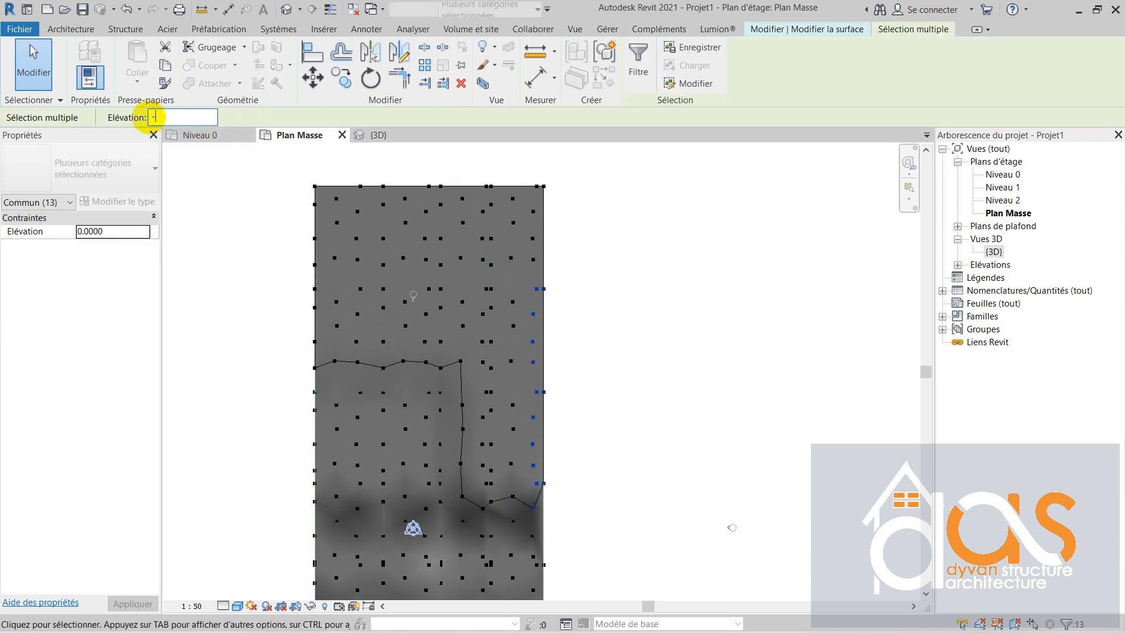
pyautogui.press('Return')
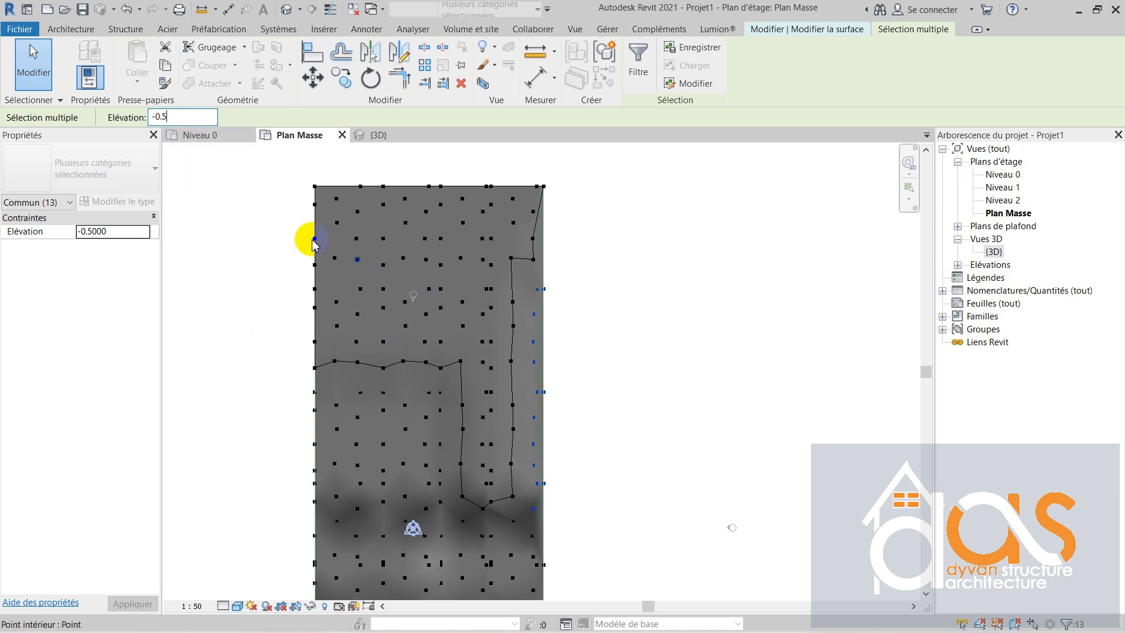
# Raise the block of interior points in the middle of the terrain's upper half to elevation 0.5.
pyautogui.click(285, 175)
pyautogui.moveTo(285, 174); pyautogui.dragTo(241, 236)
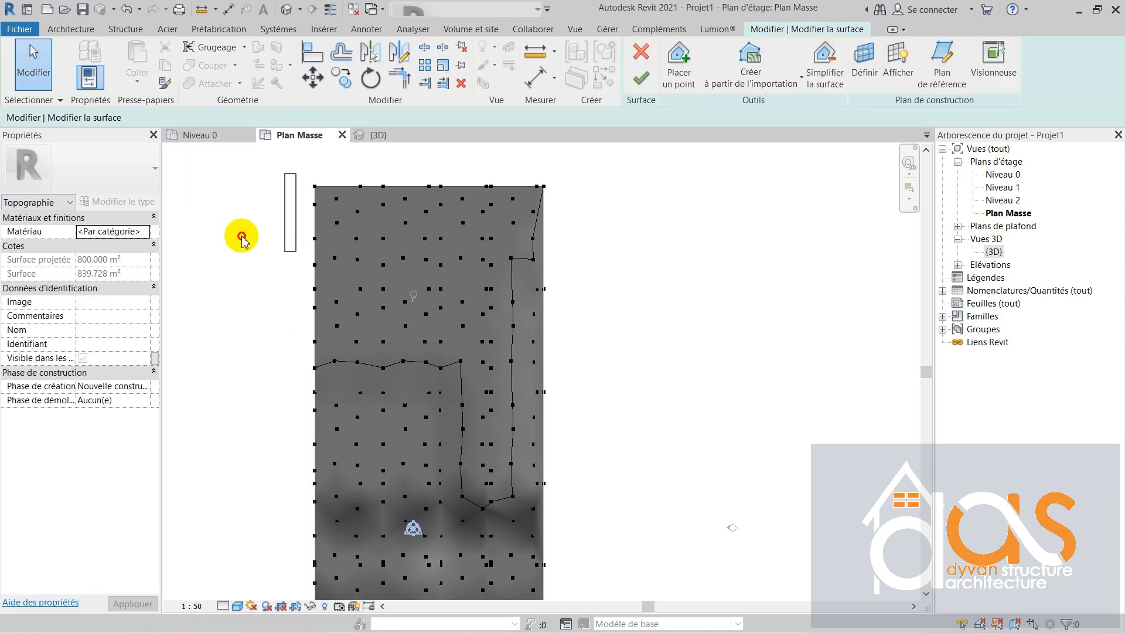
pyautogui.click(413, 308)
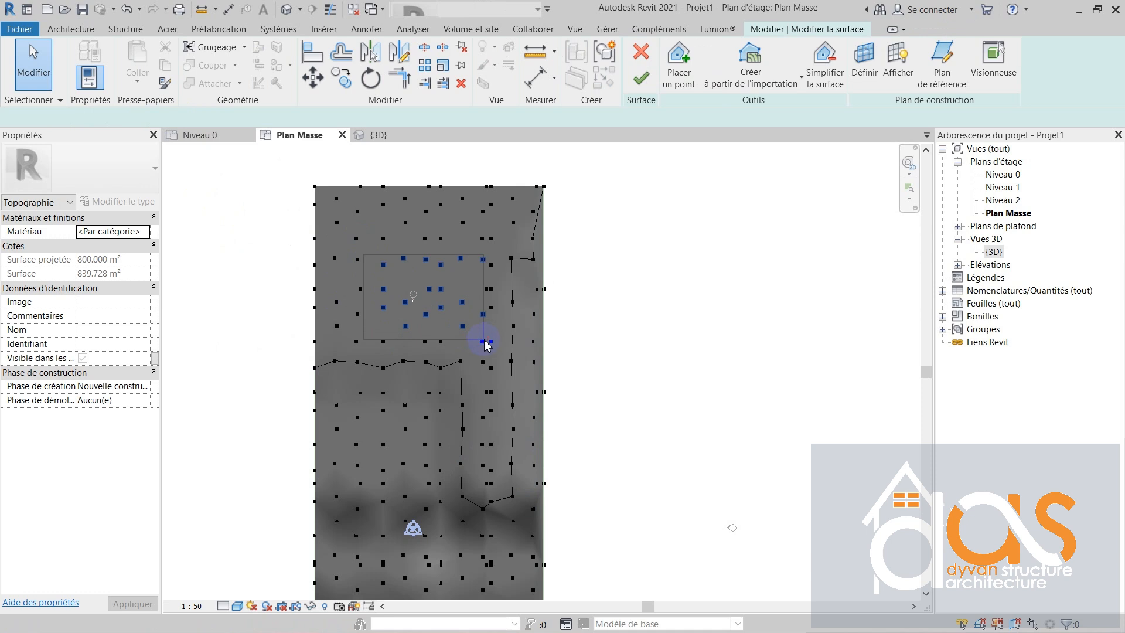
pyautogui.click(234, 134)
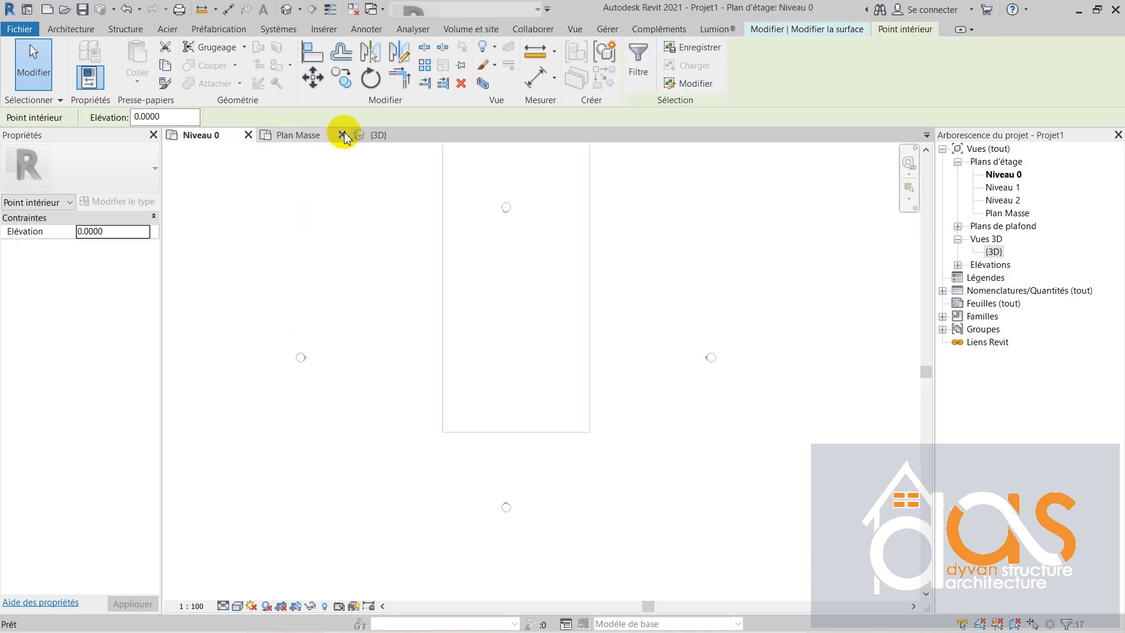
pyautogui.click(312, 132)
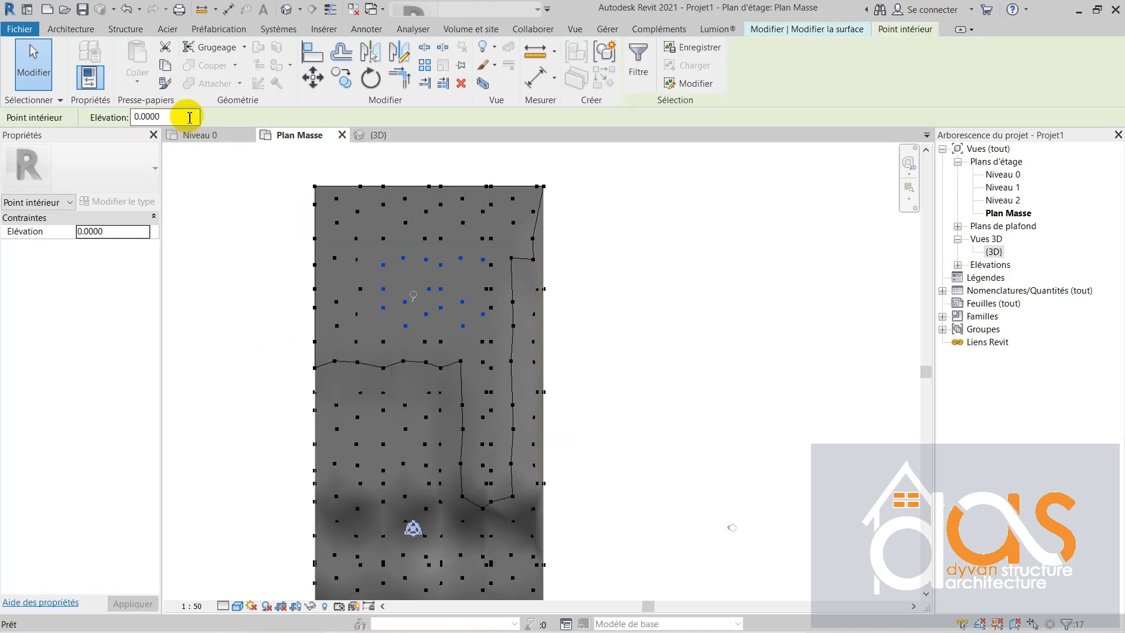
pyautogui.moveTo(188, 116); pyautogui.dragTo(107, 114)
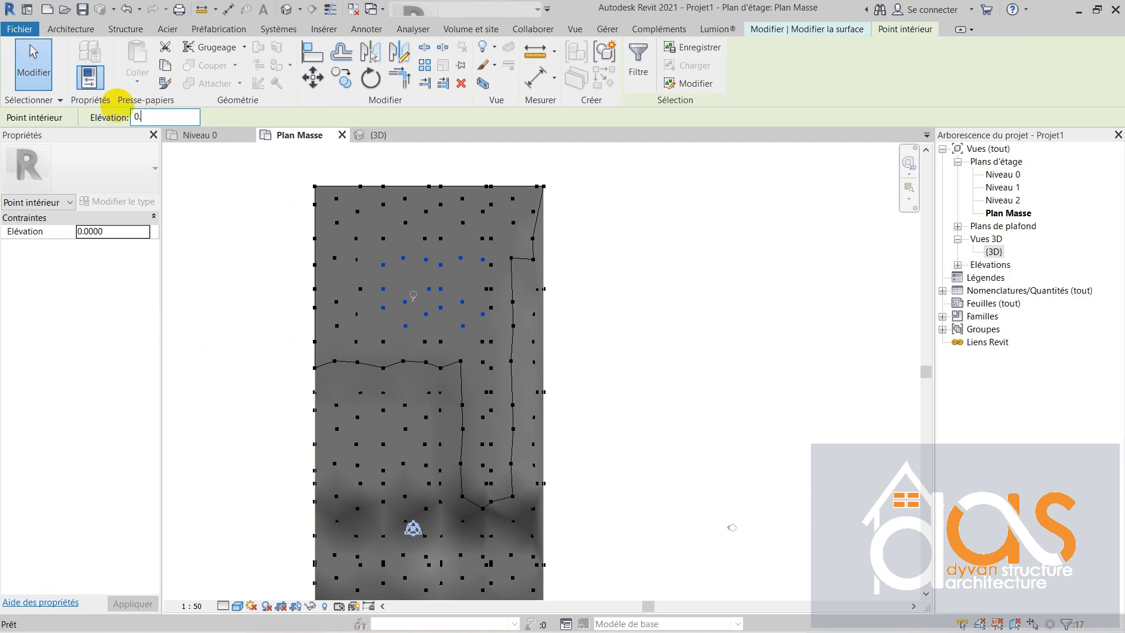
pyautogui.press('Return')
pyautogui.click(422, 315)
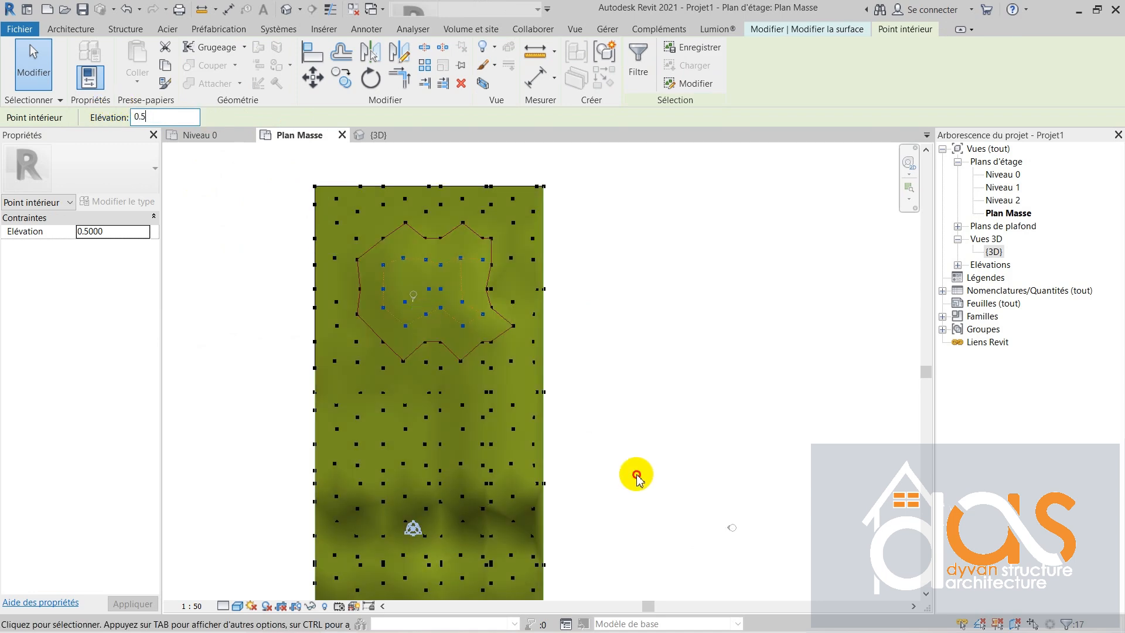
# Examine the raised interior area and the slopes at the terrain's lower end from several angles in the 3D view.
pyautogui.click(378, 135)
pyautogui.click(492, 289)
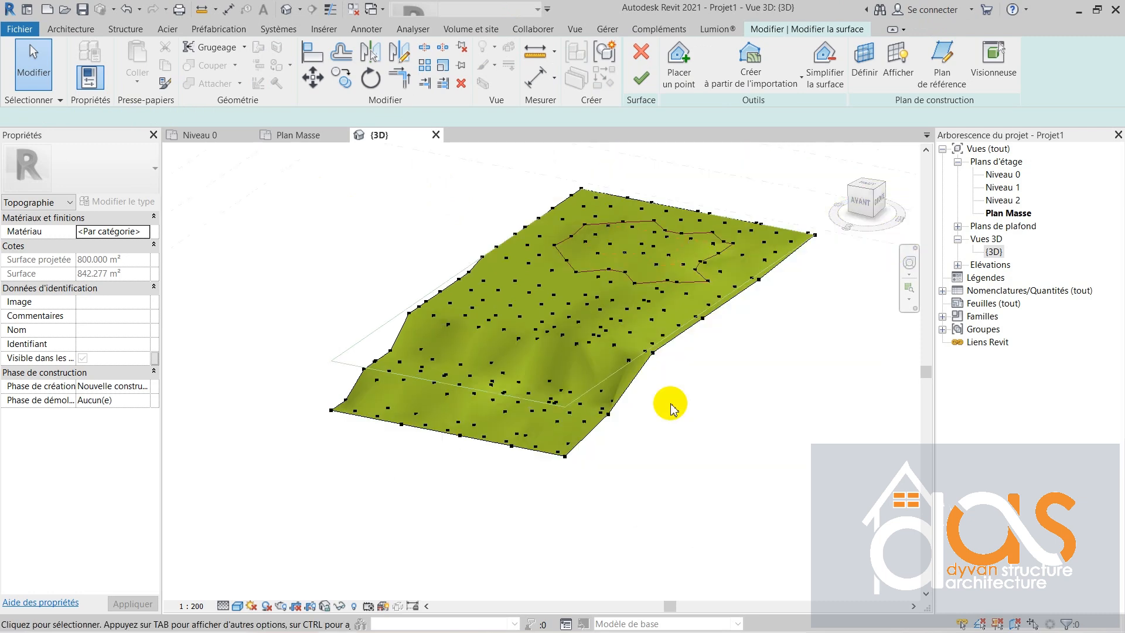
pyautogui.click(573, 274)
pyautogui.keyDown('shift'); pyautogui.moveTo(572, 274); pyautogui.dragTo(284, 440, button='middle'); pyautogui.keyUp('shift')
pyautogui.scroll(-4, 284, 438)
pyautogui.scroll(7, 495, 465)
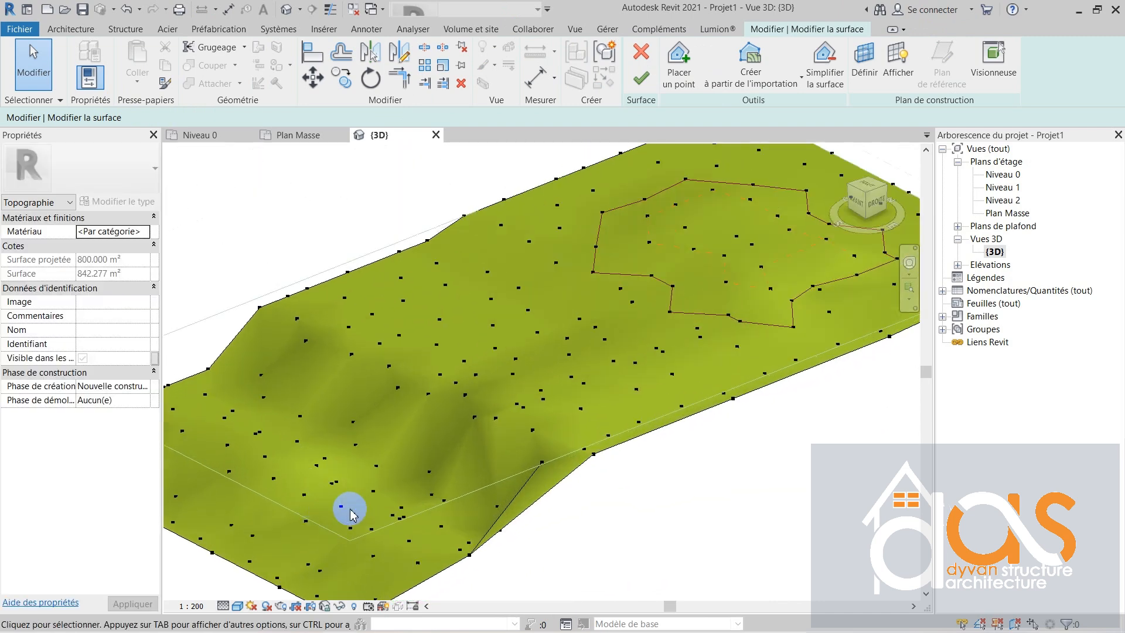
pyautogui.scroll(-3, 351, 506)
pyautogui.scroll(2, 357, 504)
pyautogui.moveTo(367, 514)
pyautogui.keyDown('shift'); pyautogui.mouseDown(button='middle')
pyautogui.moveTo(423, 420)
pyautogui.moveTo(443, 412)
pyautogui.moveTo(511, 425)
pyautogui.moveTo(575, 468)
pyautogui.moveTo(377, 507)
pyautogui.mouseUp(button='middle'); pyautogui.keyUp('shift')
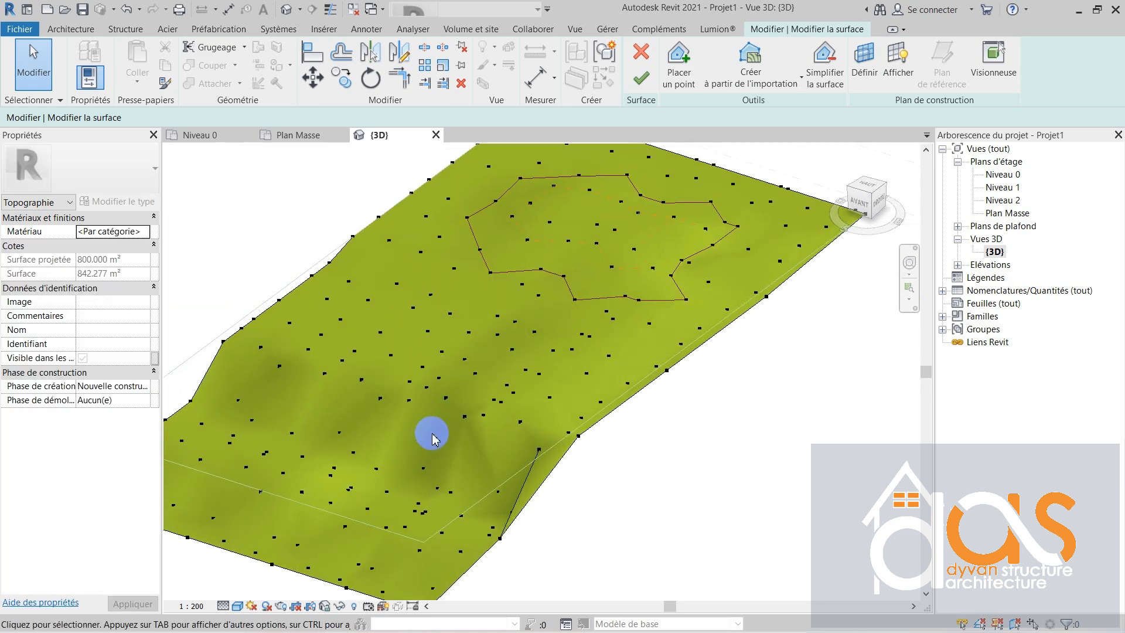
pyautogui.keyDown('shift'); pyautogui.moveTo(432, 440); pyautogui.dragTo(490, 473, button='middle'); pyautogui.keyUp('shift')
pyautogui.click(297, 136)
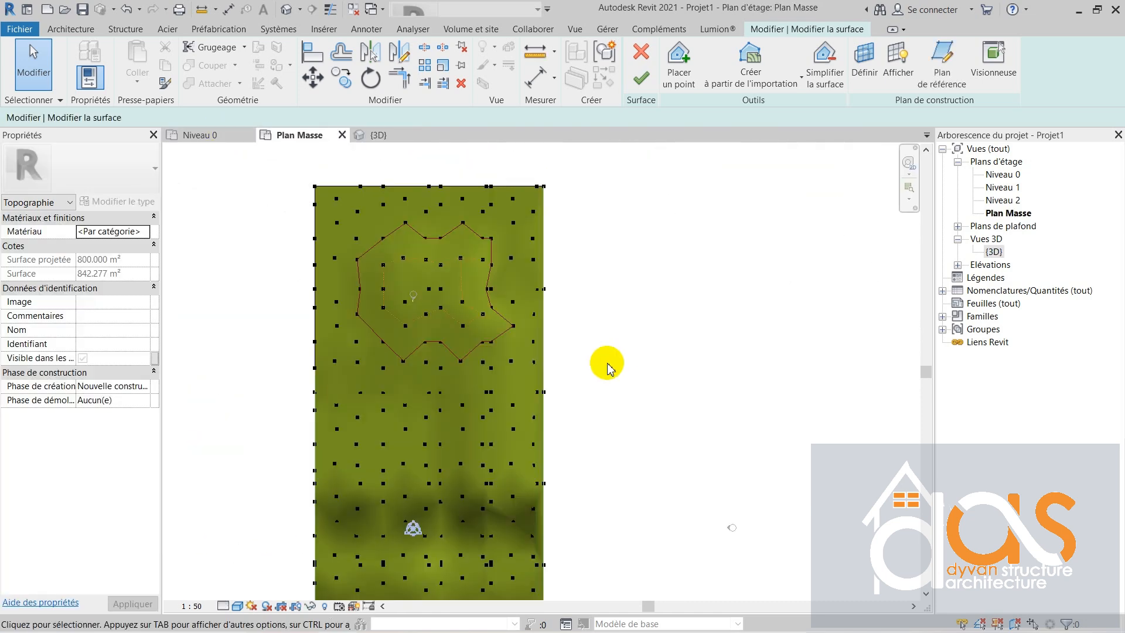
pyautogui.scroll(2, 470, 495)
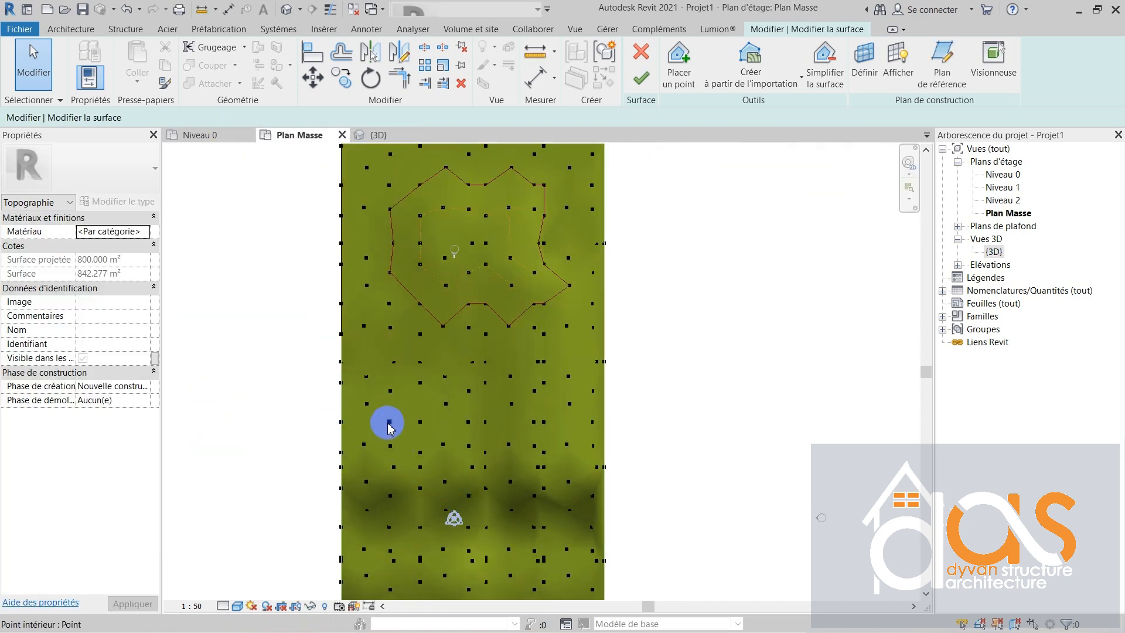
pyautogui.scroll(-1, 389, 426)
pyautogui.moveTo(311, 495); pyautogui.dragTo(549, 564)
pyautogui.scroll(3, 414, 460)
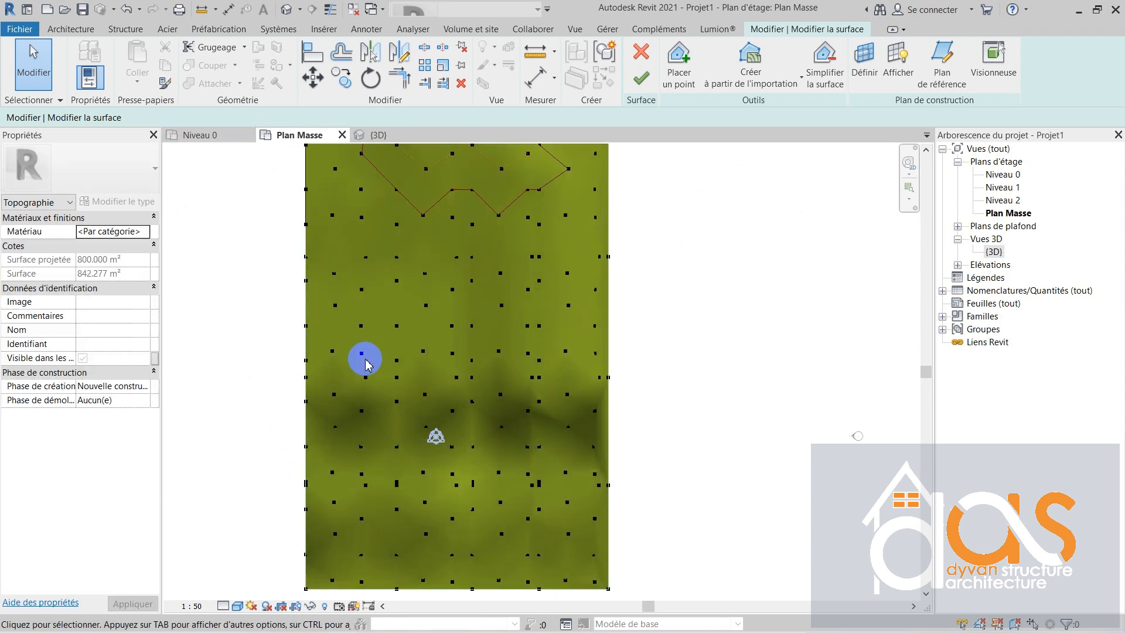
# In the 3D view, set the interior points in the left part of the lowered front area to elevation -0.3.
pyautogui.click(375, 134)
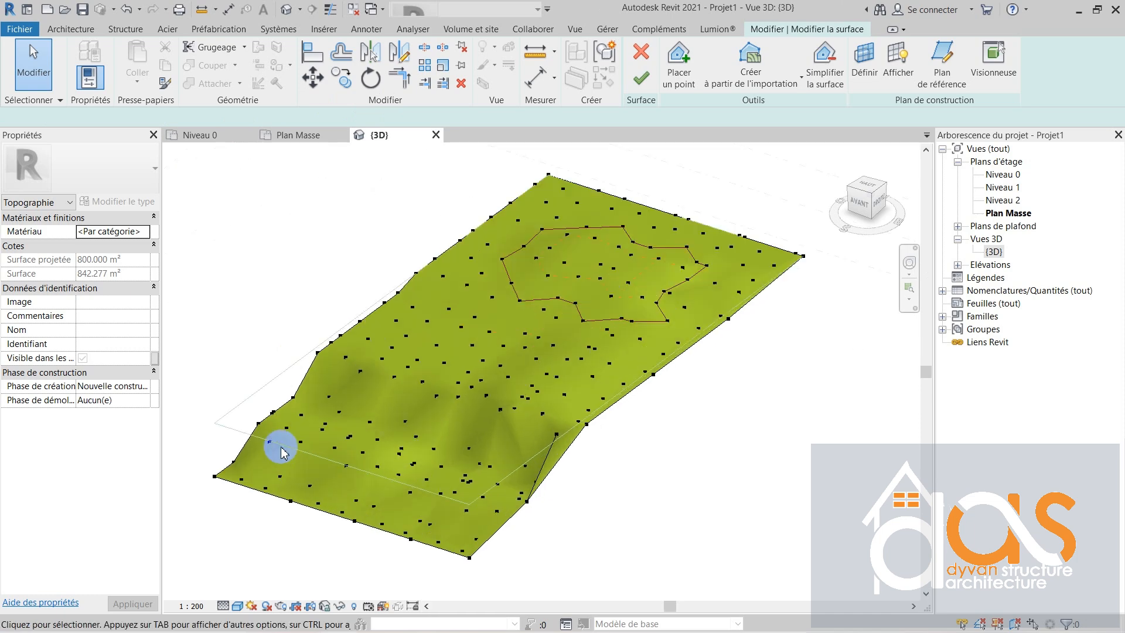
pyautogui.moveTo(291, 415); pyautogui.dragTo(439, 490)
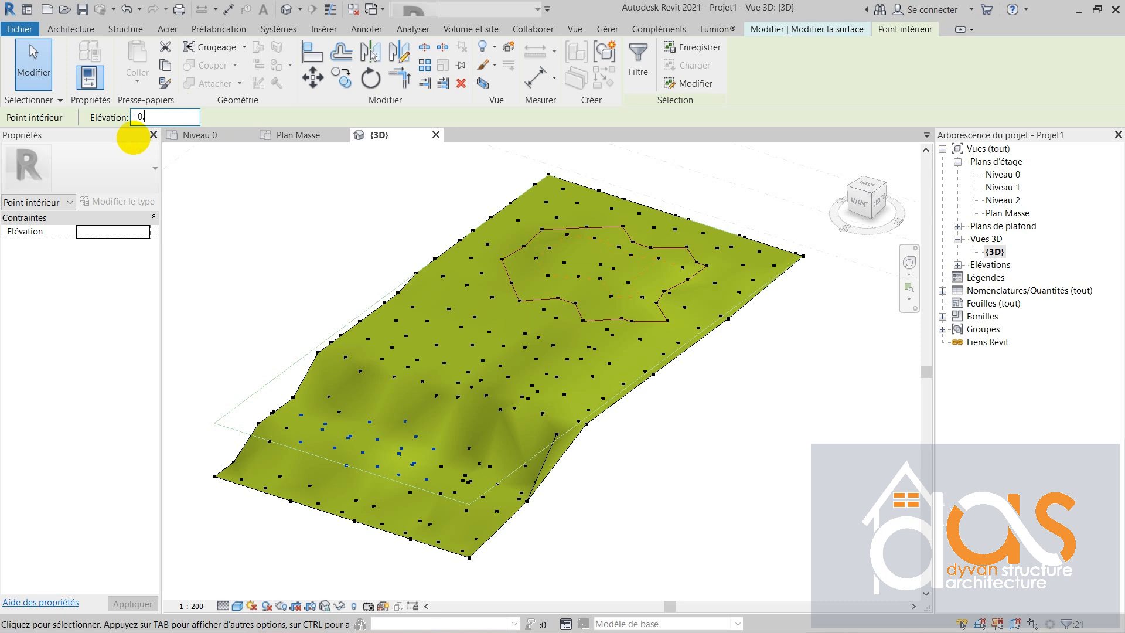
pyautogui.click(467, 374)
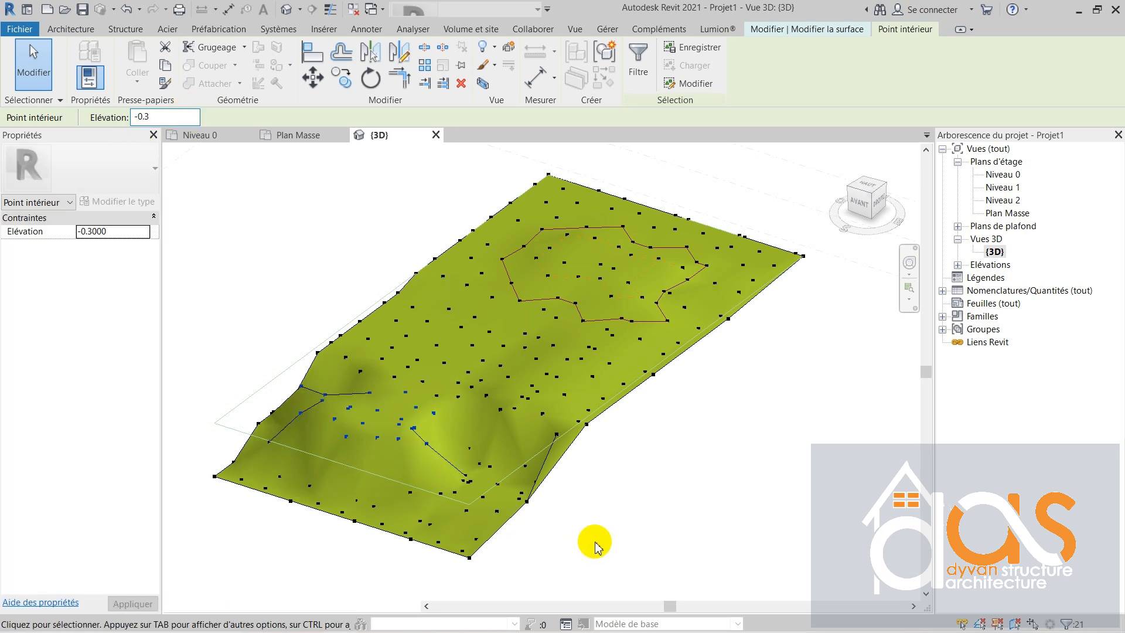
pyautogui.press('Escape')
# Set the elevation of the points around the left corner of the terrain's rear end to -0.5.
pyautogui.scroll(1, 440, 355)
pyautogui.keyDown('shift'); pyautogui.moveTo(440, 356); pyautogui.dragTo(325, 420, button='middle'); pyautogui.keyUp('shift')
pyautogui.keyDown('shift'); pyautogui.moveTo(414, 360); pyautogui.dragTo(723, 402, button='middle'); pyautogui.keyUp('shift')
pyautogui.scroll(3, 721, 381)
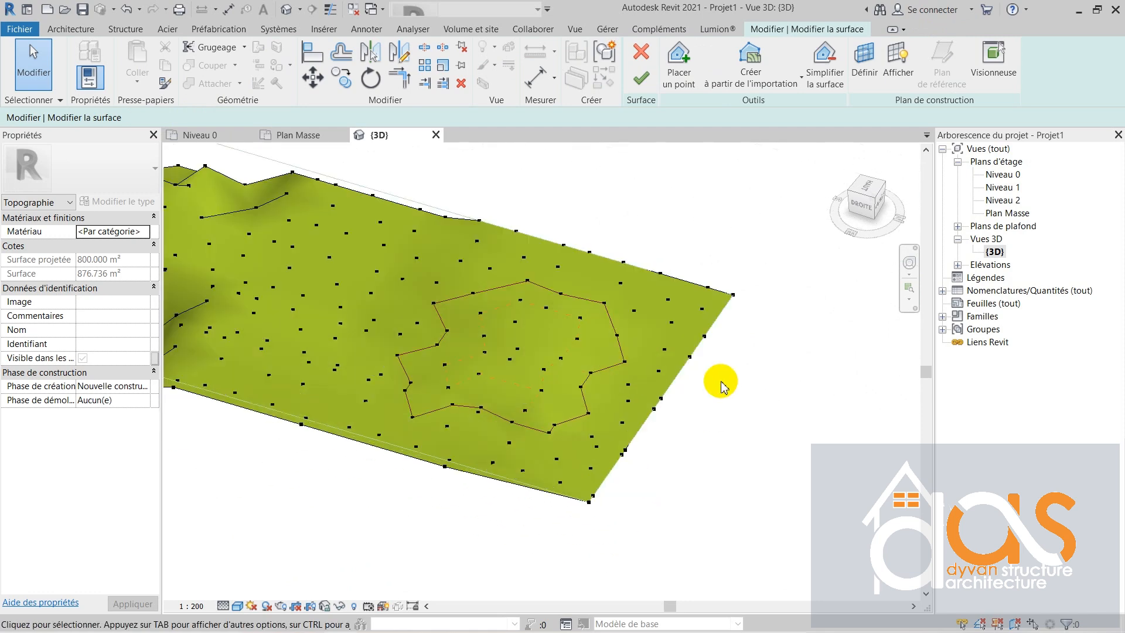
pyautogui.moveTo(642, 240); pyautogui.dragTo(741, 417)
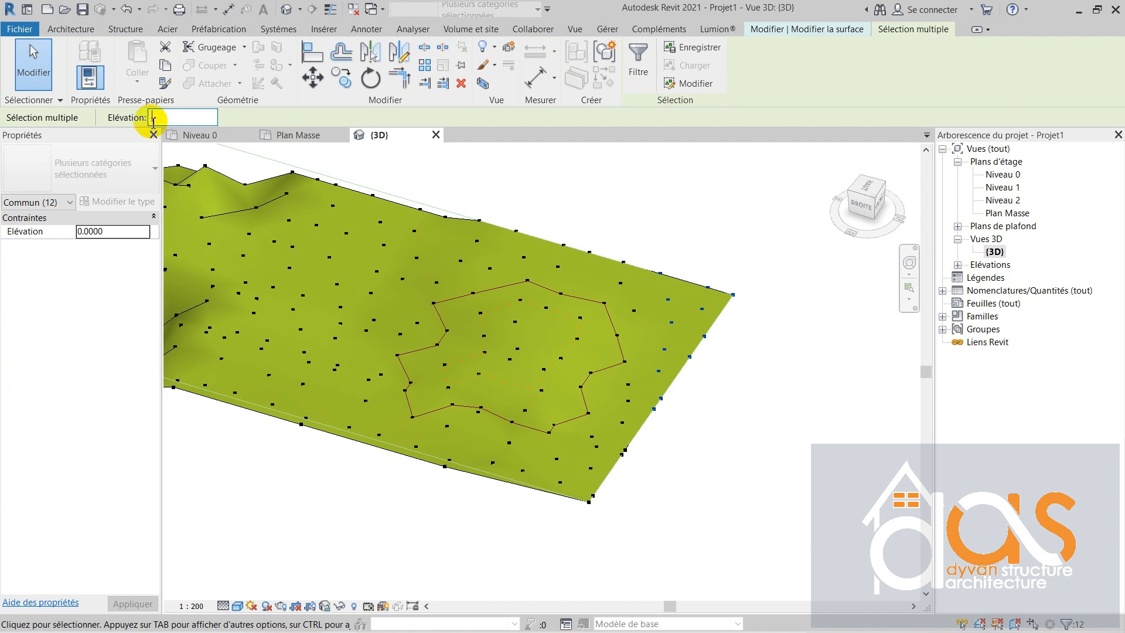
pyautogui.press('Return')
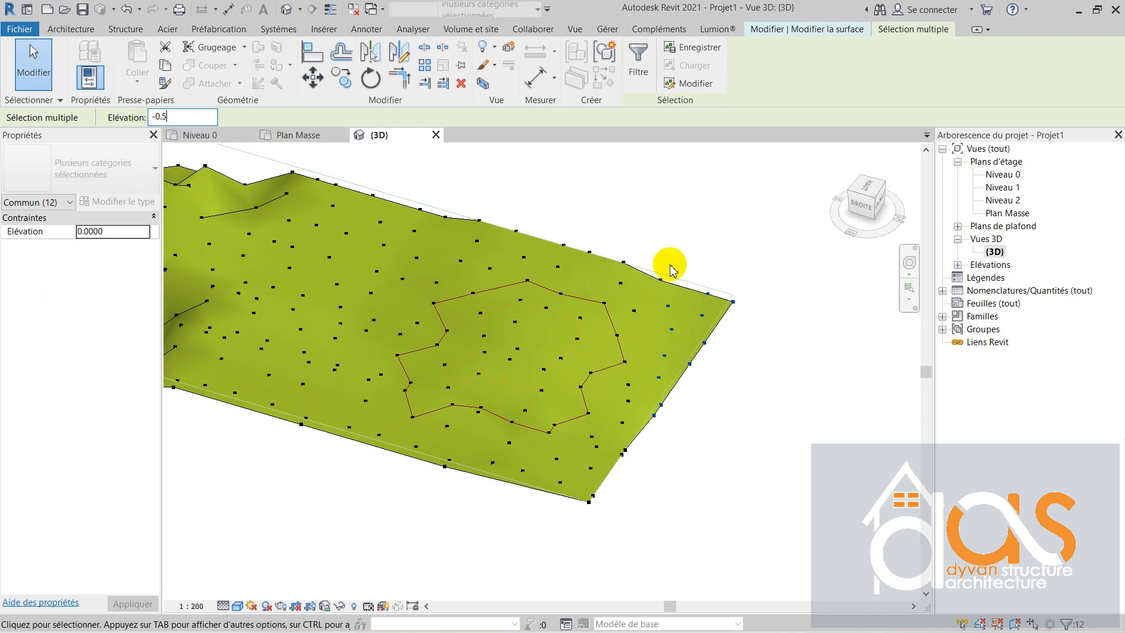
pyautogui.click(666, 264)
# Set the elevation of the points at the right corner of the terrain's rear end to -1.
pyautogui.moveTo(501, 472); pyautogui.dragTo(649, 538)
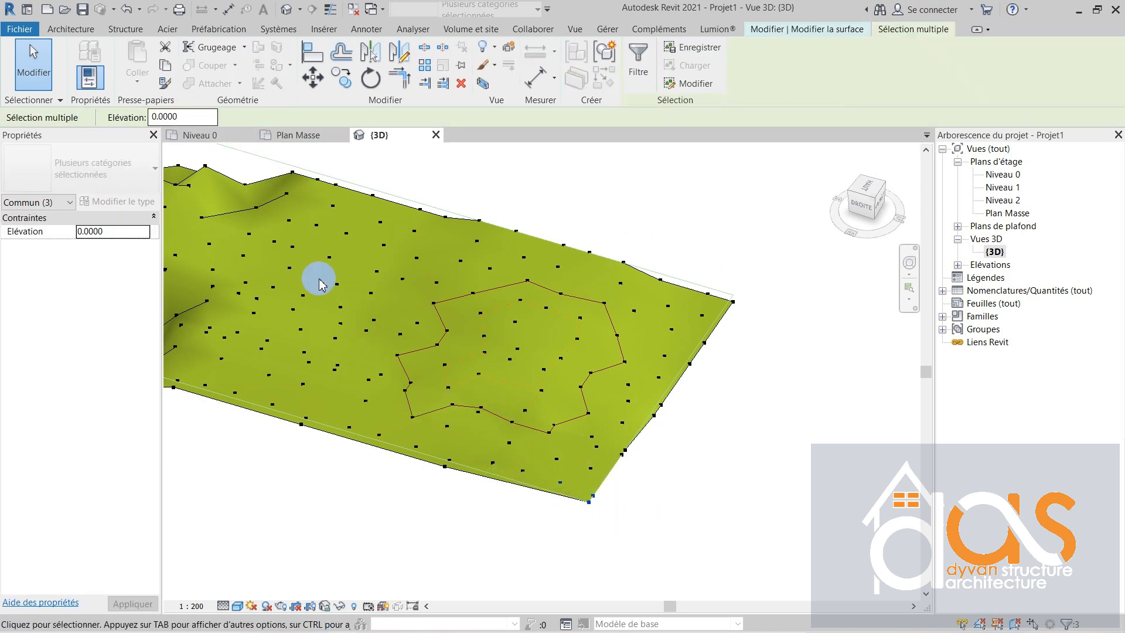
pyautogui.click(204, 111)
pyautogui.write('-1')
pyautogui.click(435, 294)
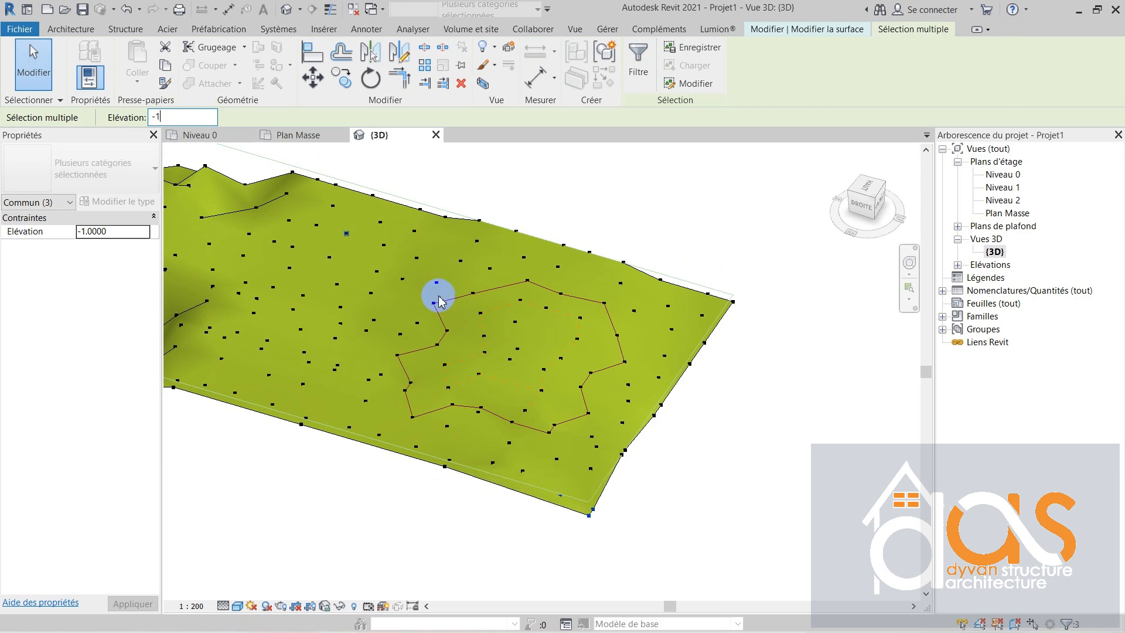
# Finish editing the topographic surface, dismiss the save reminder without saving, and check the terrain in 3D.
pyautogui.keyDown('shift'); pyautogui.moveTo(634, 470); pyautogui.dragTo(754, 409, button='middle'); pyautogui.keyUp('shift')
pyautogui.click(595, 447)
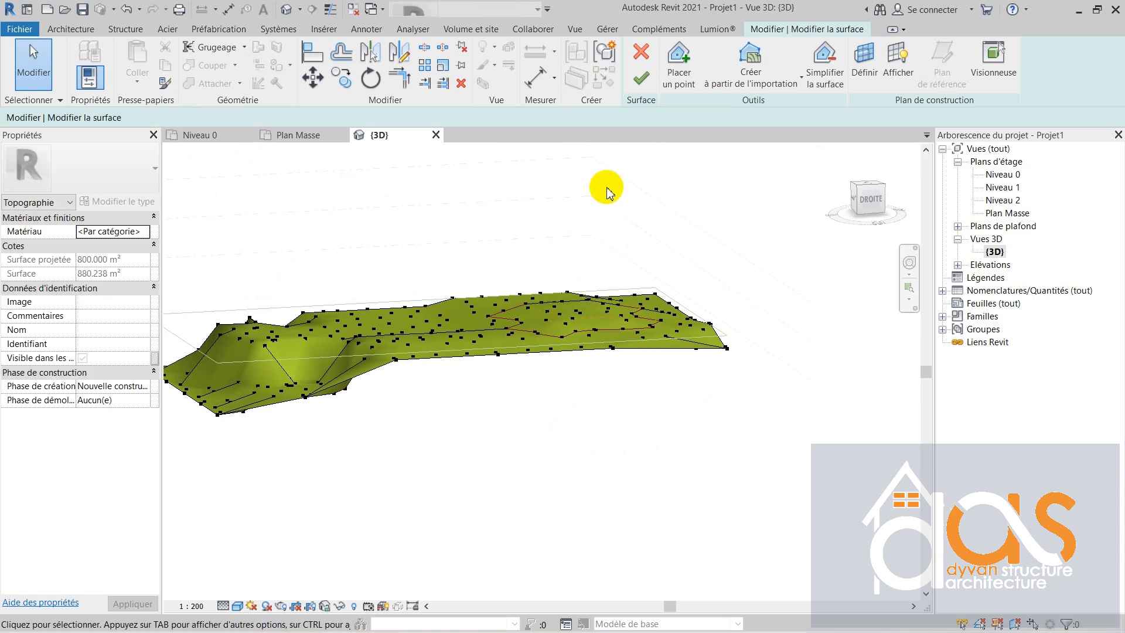
pyautogui.click(642, 79)
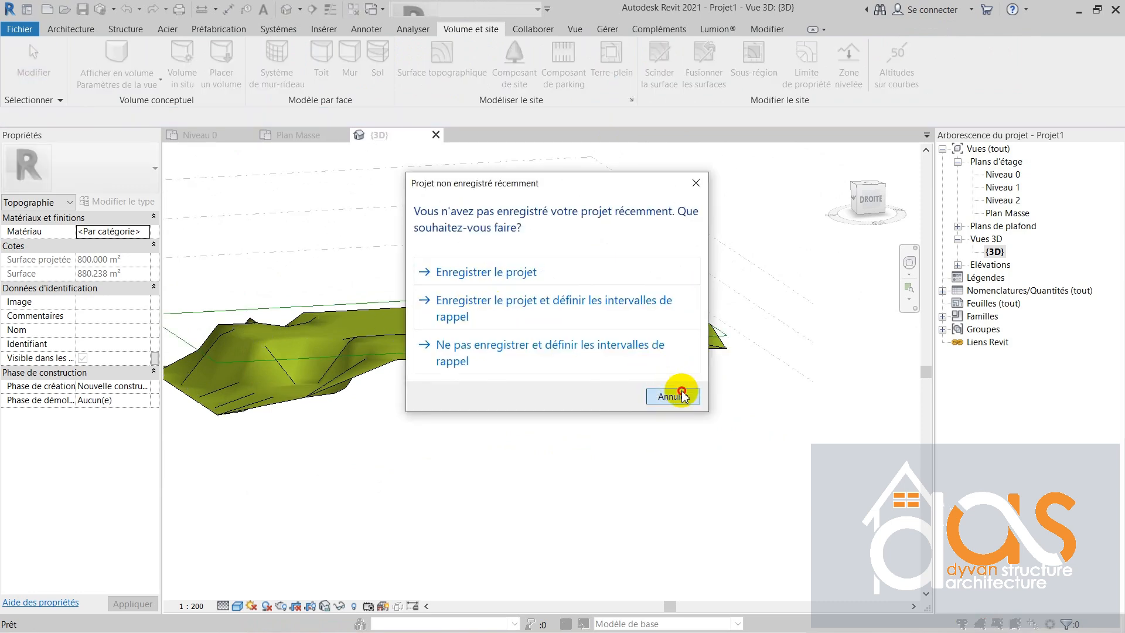
pyautogui.click(683, 396)
pyautogui.keyDown('shift'); pyautogui.moveTo(533, 420); pyautogui.dragTo(394, 467, button='middle'); pyautogui.keyUp('shift')
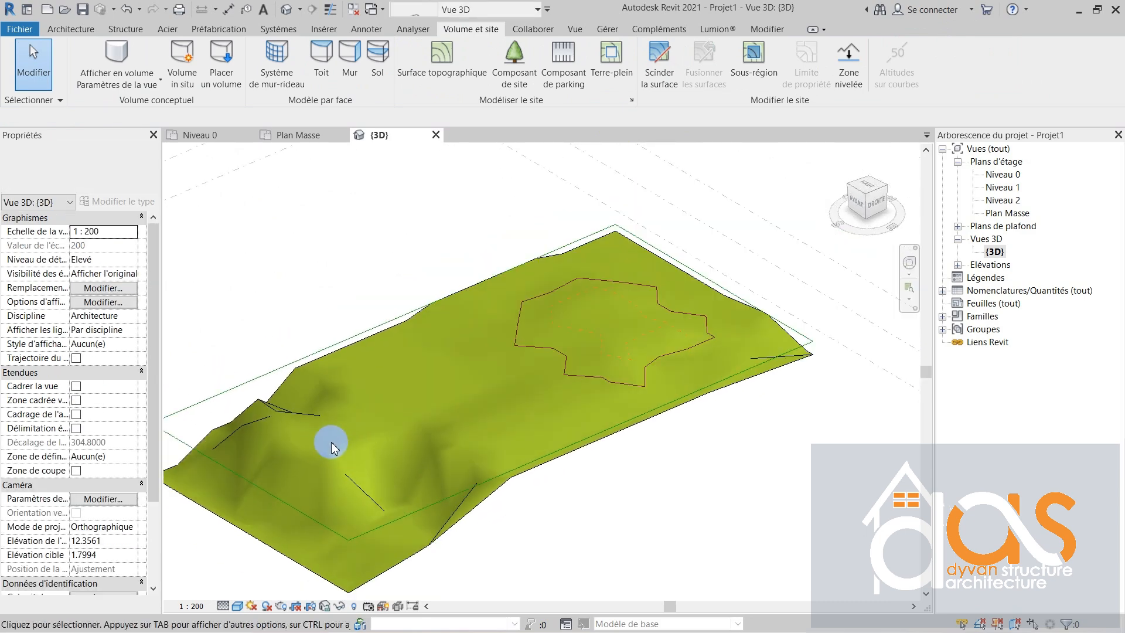
pyautogui.scroll(-2, 332, 448)
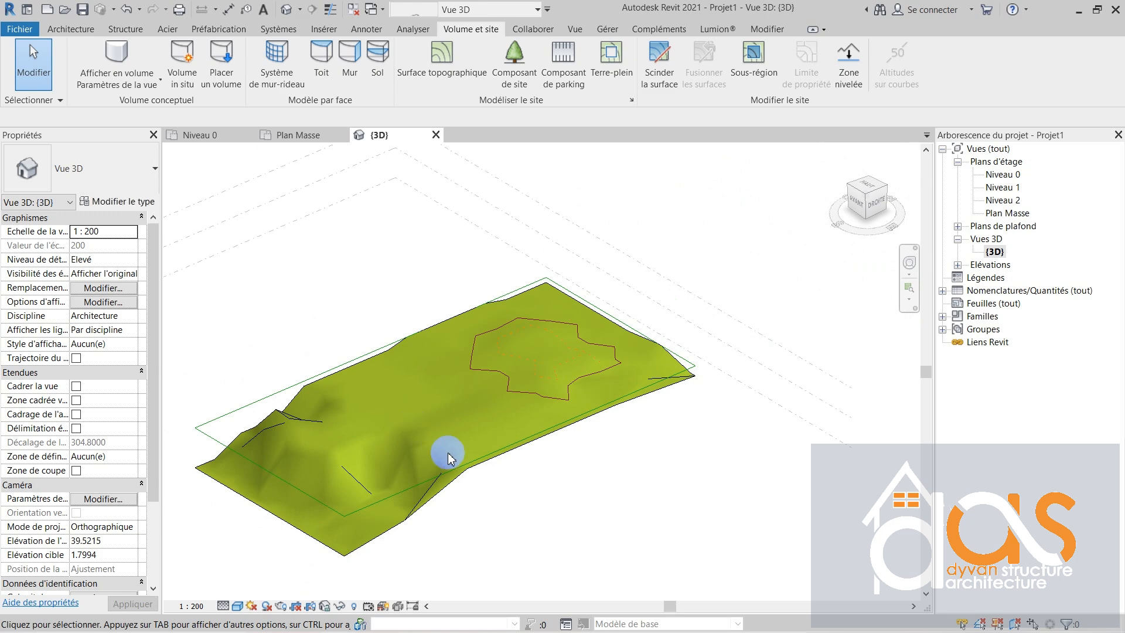
pyautogui.scroll(1, 339, 512)
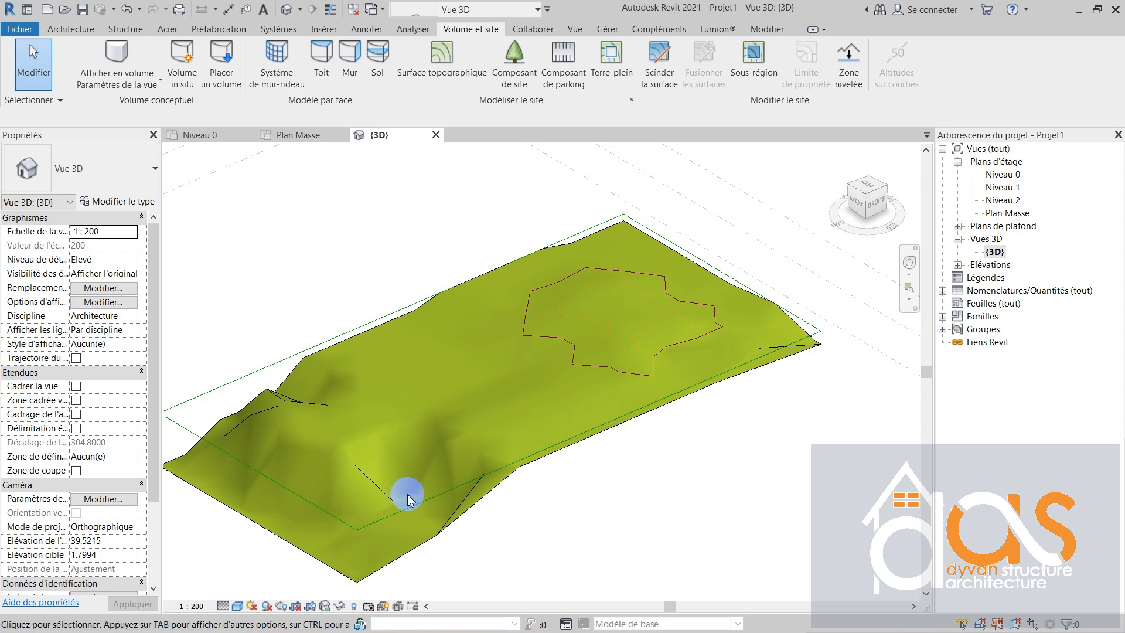
# In the Plan Masse view, start a building pad and draw its 10 m front boundary line across the front part of the terrain.
pyautogui.click(302, 135)
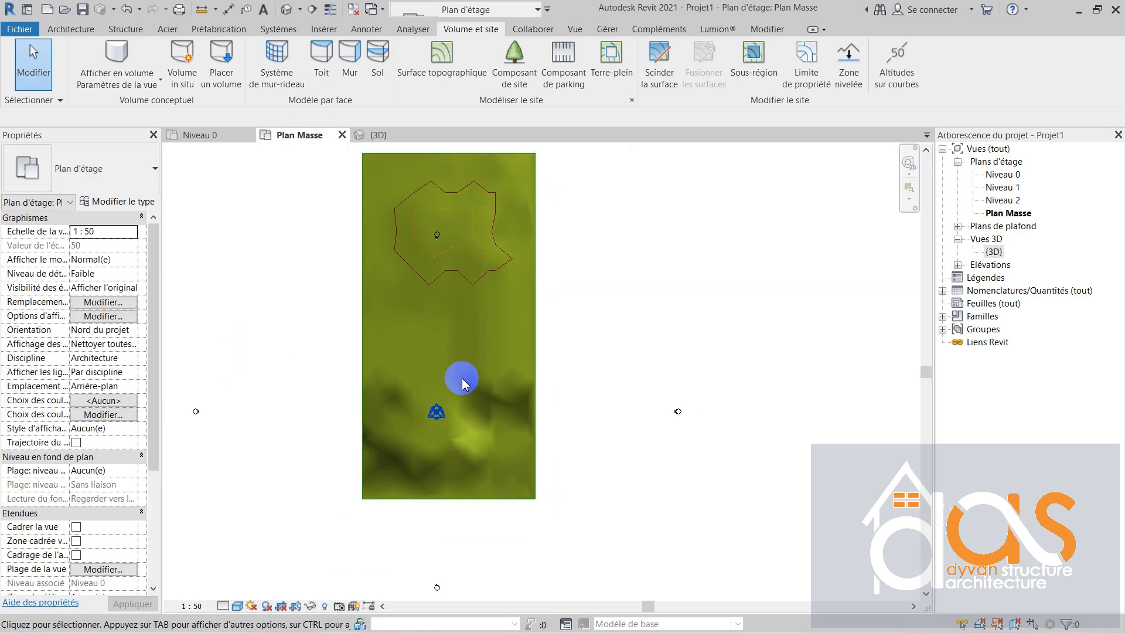
pyautogui.click(612, 62)
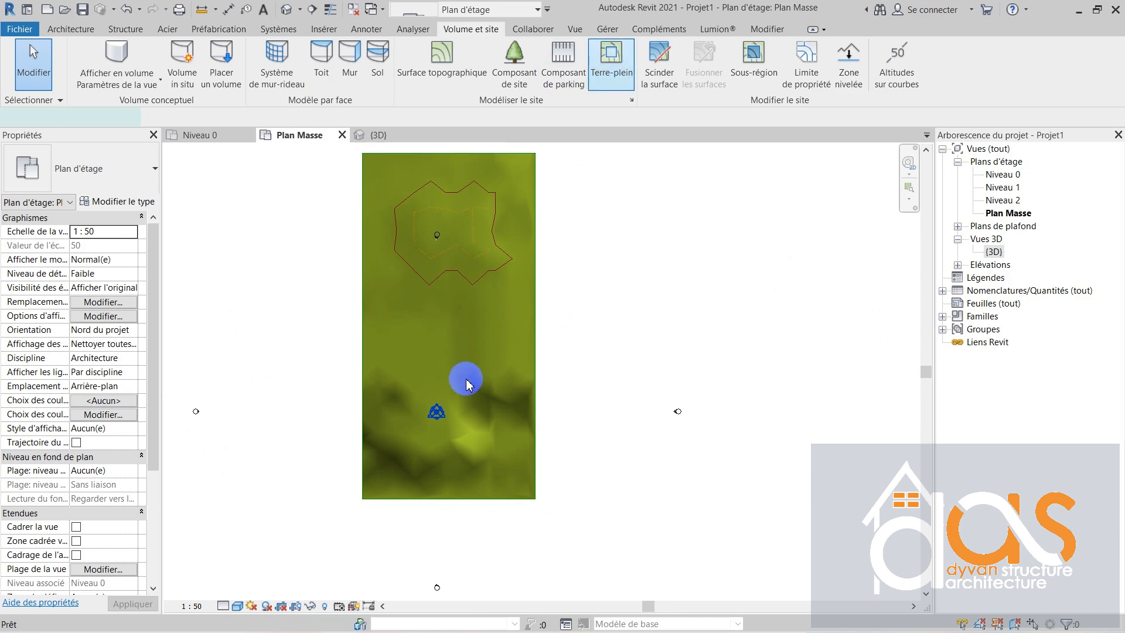
pyautogui.scroll(-2, 419, 251)
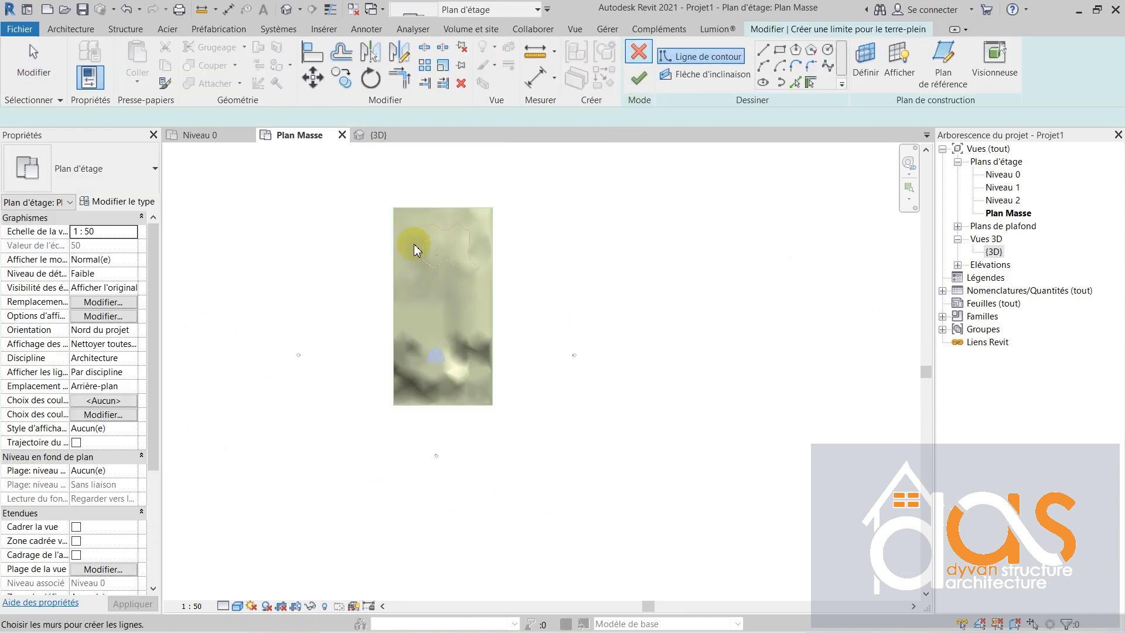
pyautogui.scroll(2, 414, 249)
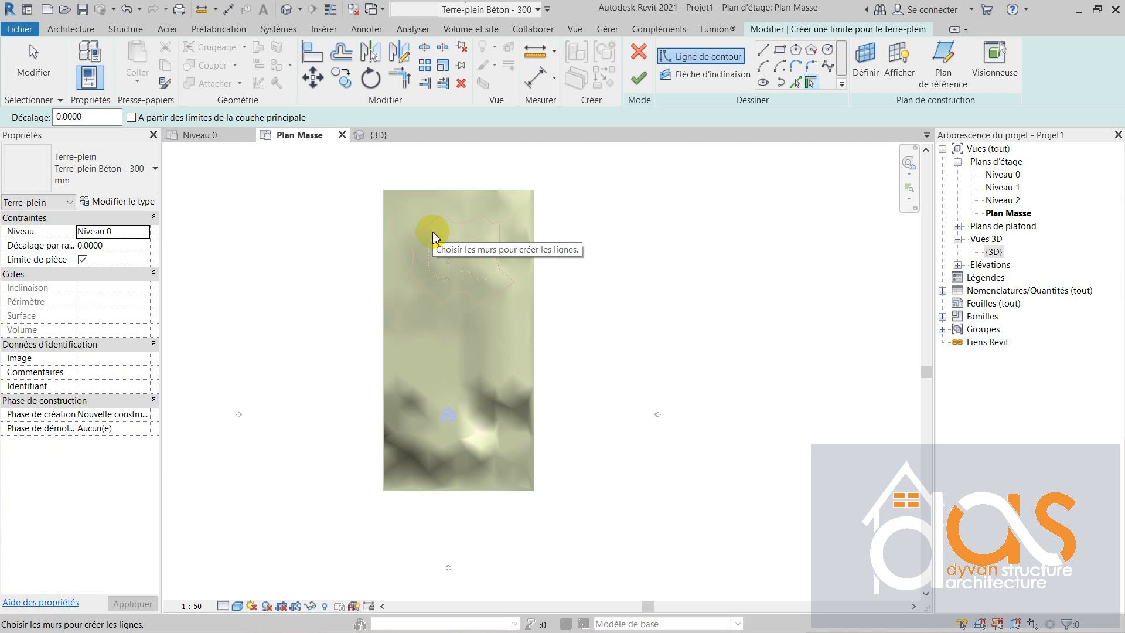
pyautogui.click(763, 49)
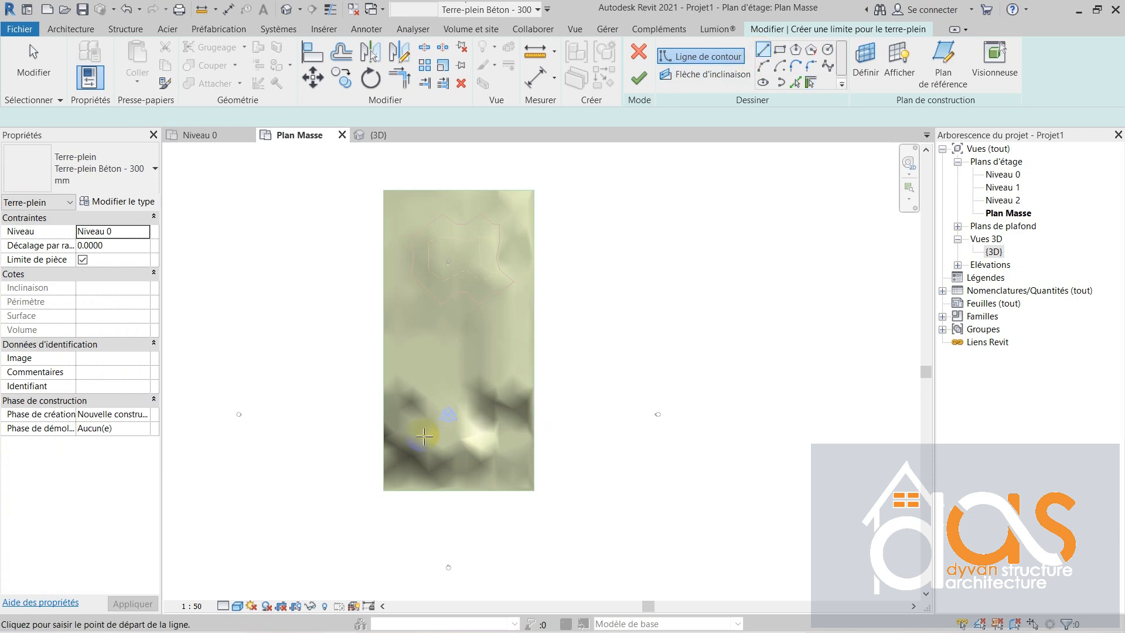
pyautogui.scroll(3, 425, 439)
pyautogui.scroll(1, 404, 406)
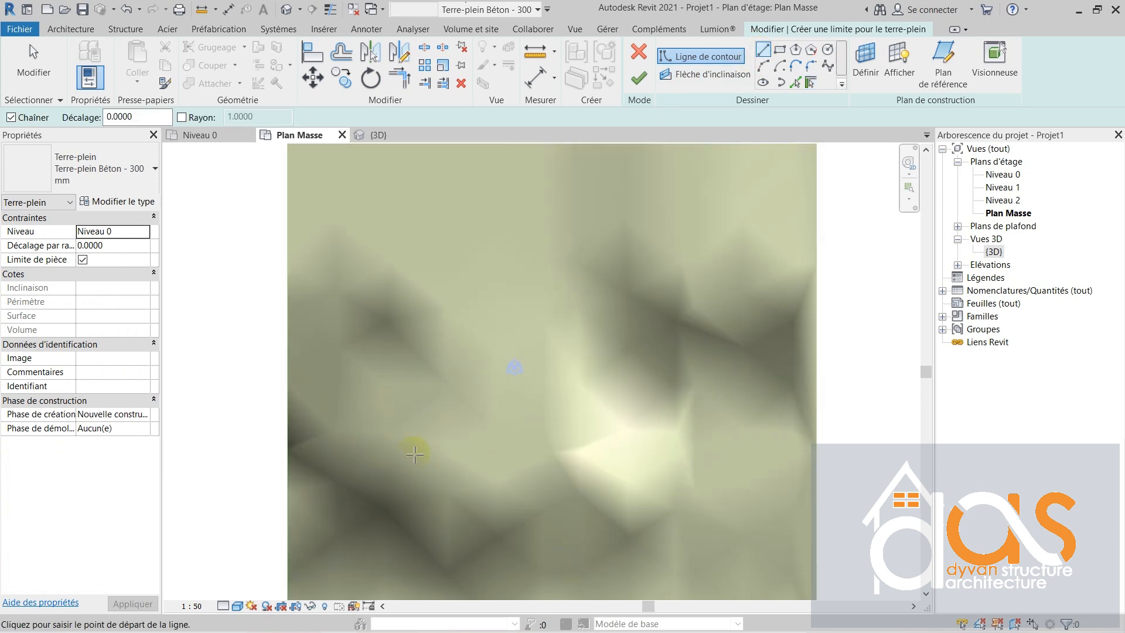
pyautogui.click(397, 438)
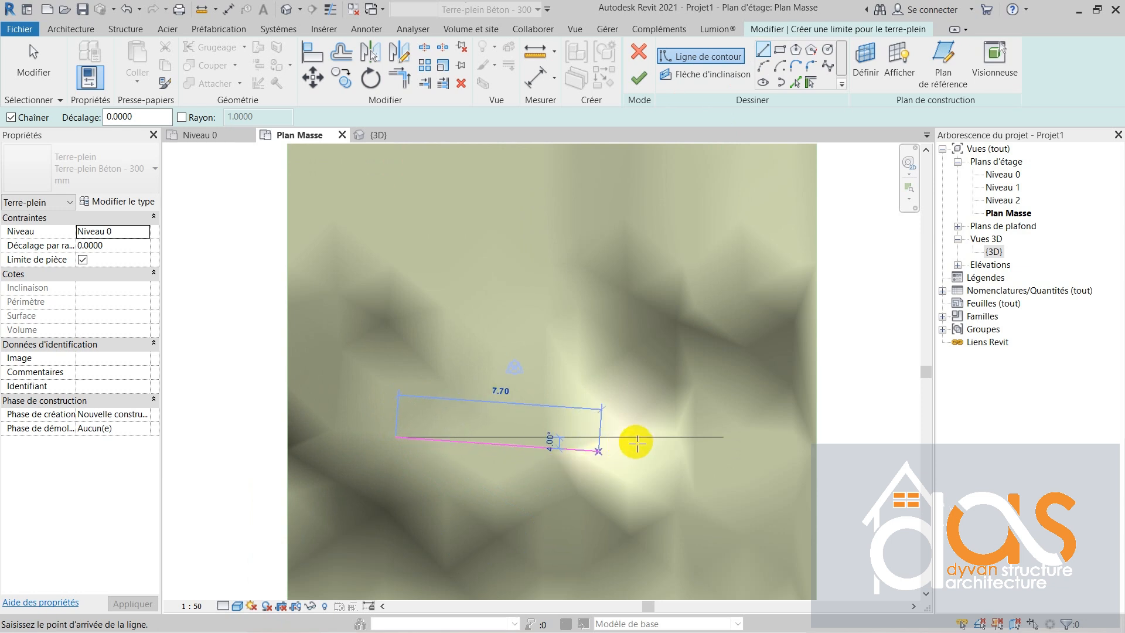
pyautogui.write('10')
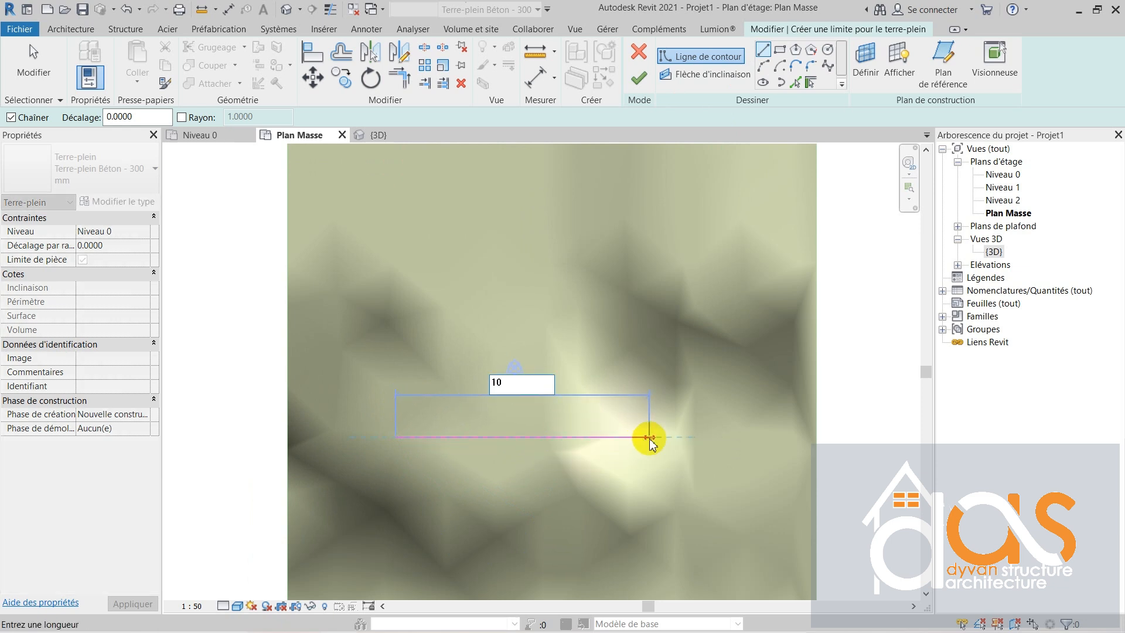
pyautogui.press('Return')
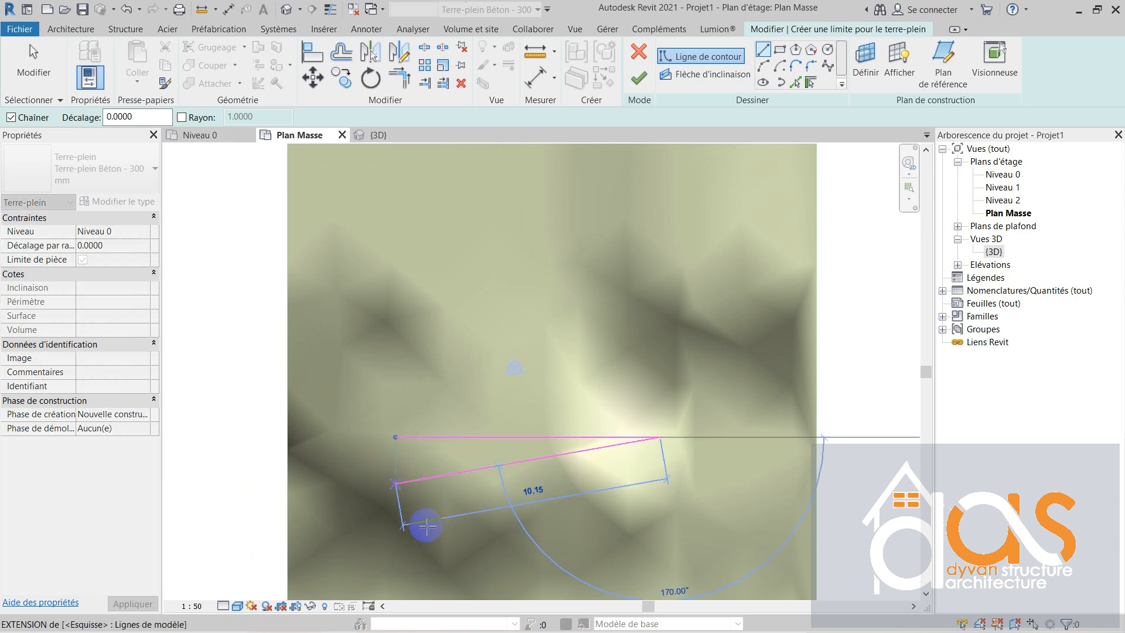
# Complete the pad boundary with lines 15 m up, 5 m left, 2 m down, 5 m left and back to the start, and finish the pad.
pyautogui.scroll(-1, 427, 522)
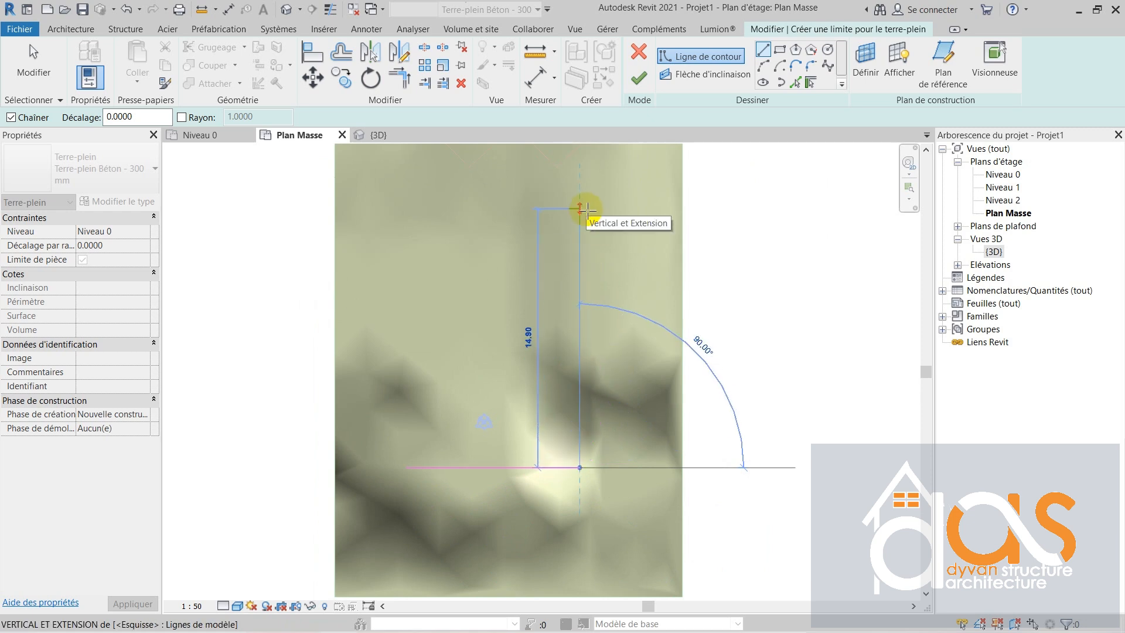
pyautogui.write('15')
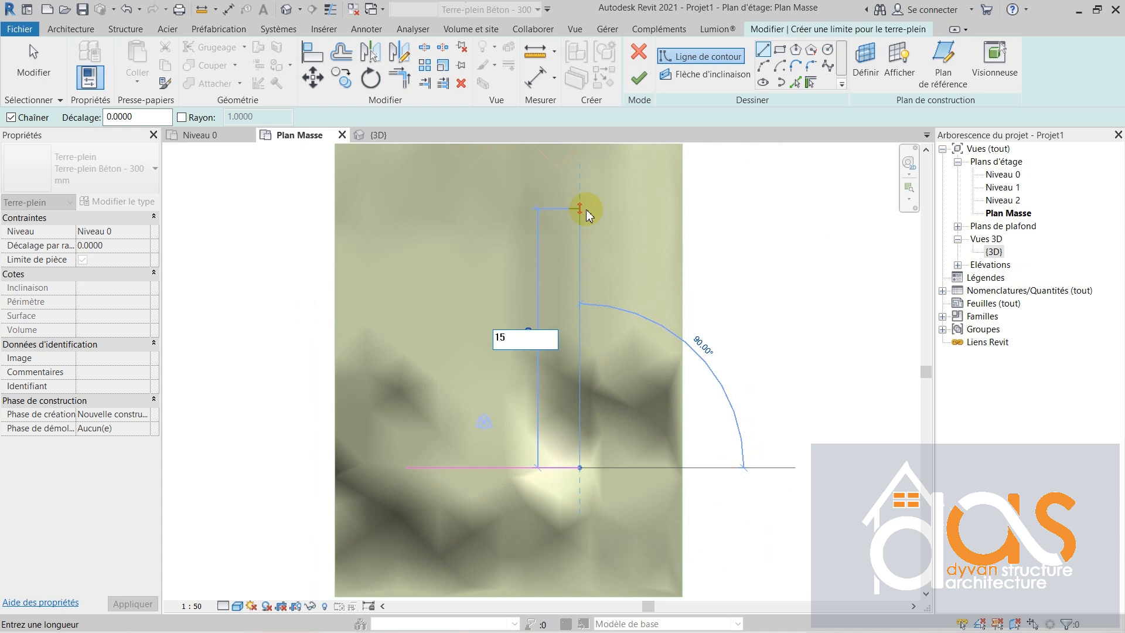
pyautogui.press('Return')
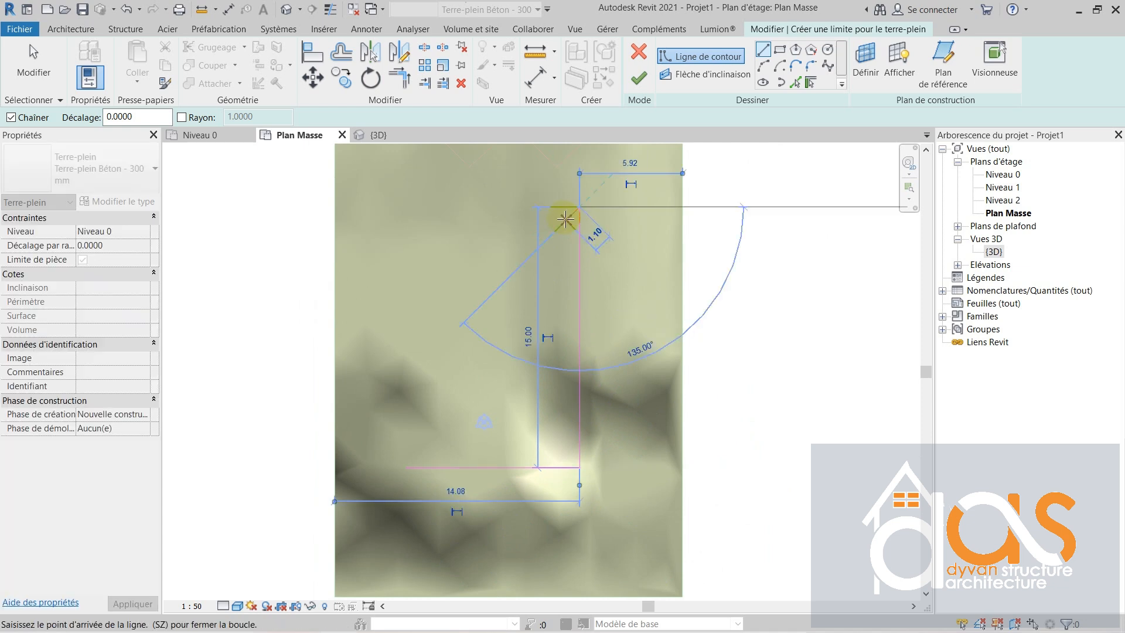
pyautogui.scroll(-2, 501, 207)
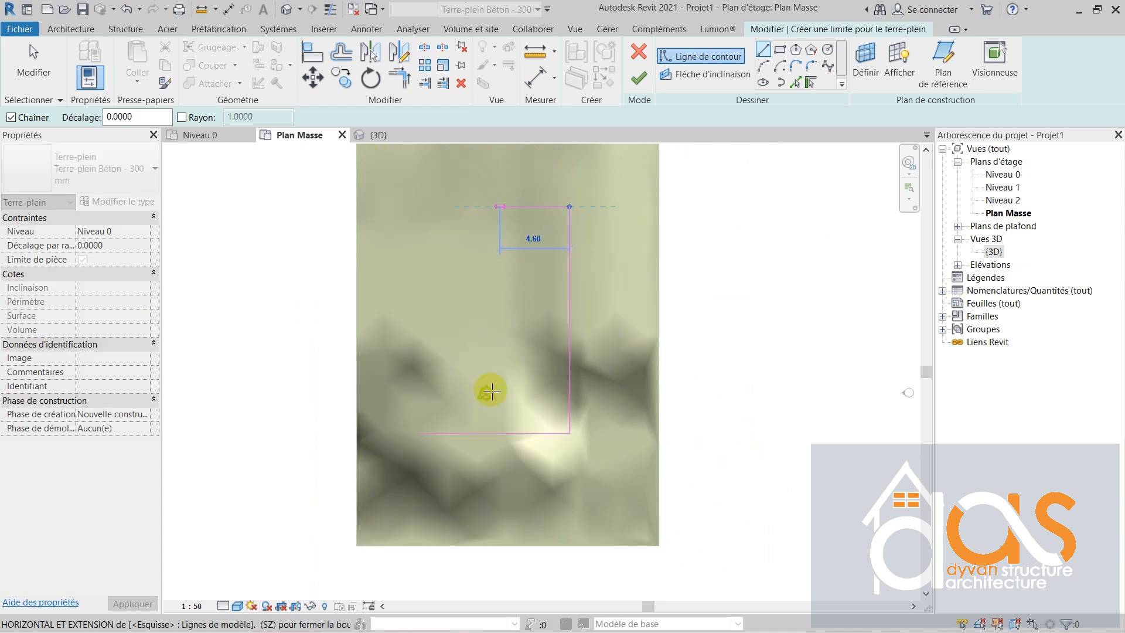
pyautogui.click(496, 207)
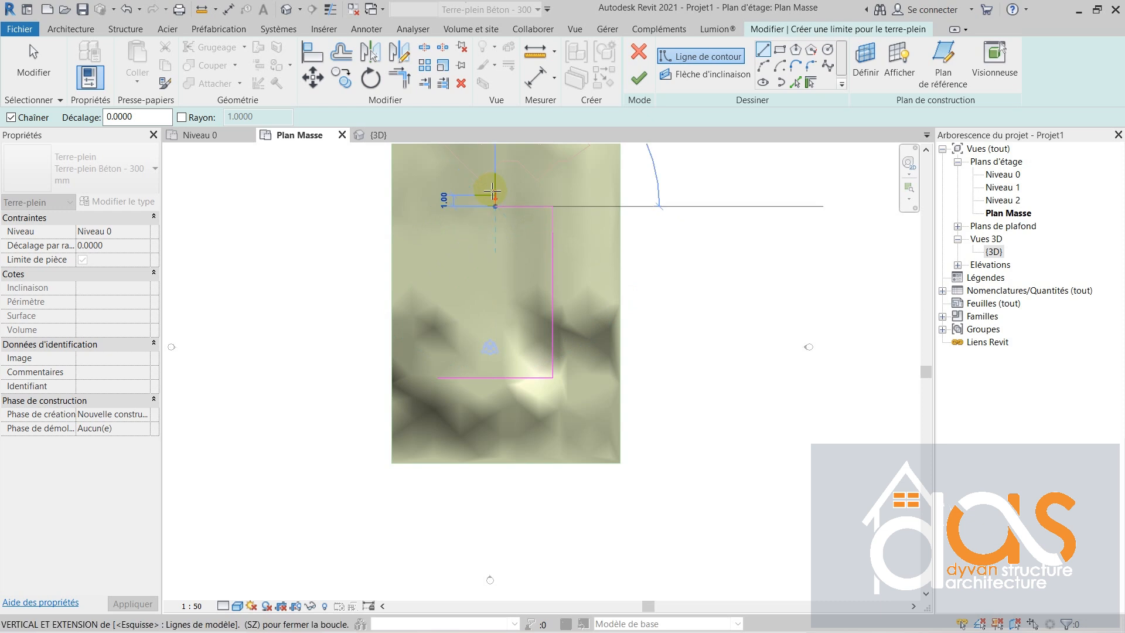
pyautogui.click(496, 229)
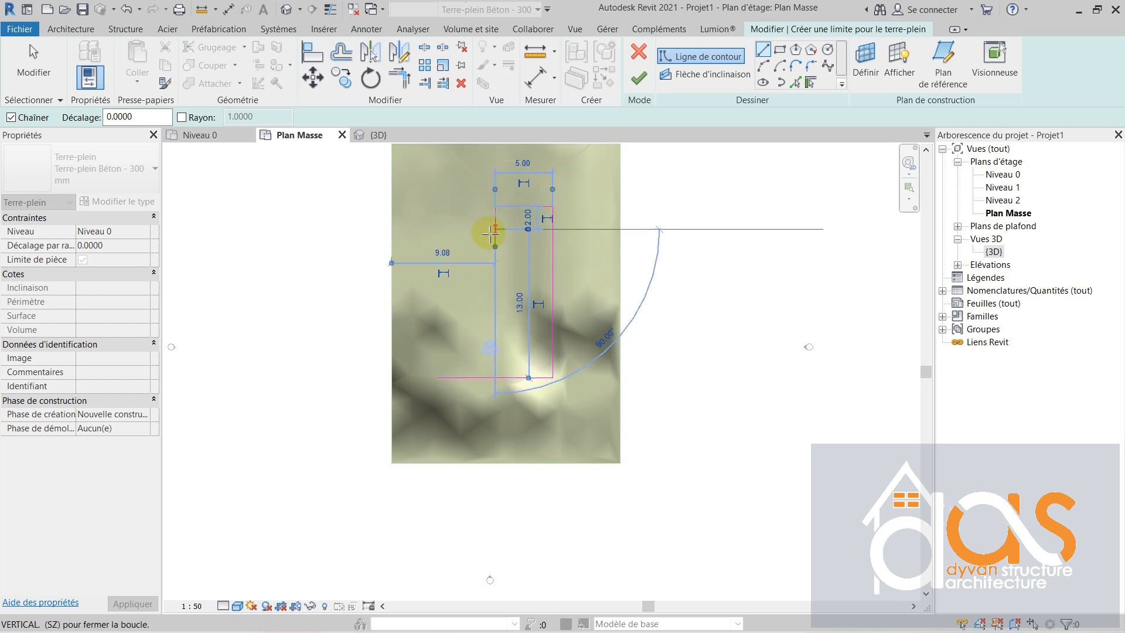
pyautogui.click(457, 285)
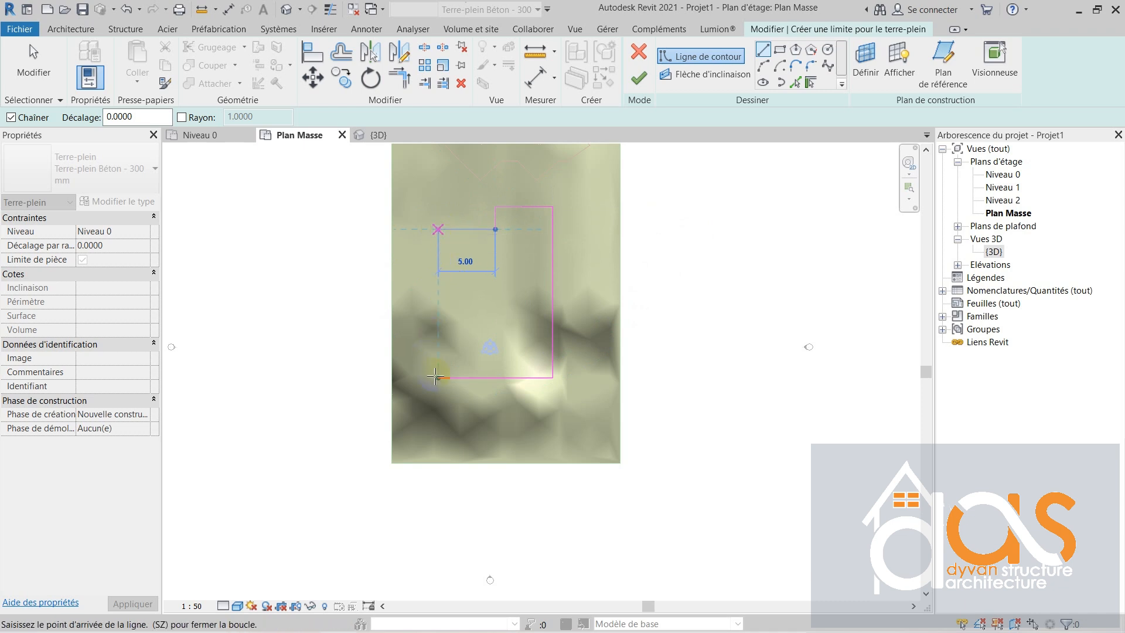
pyautogui.click(438, 377)
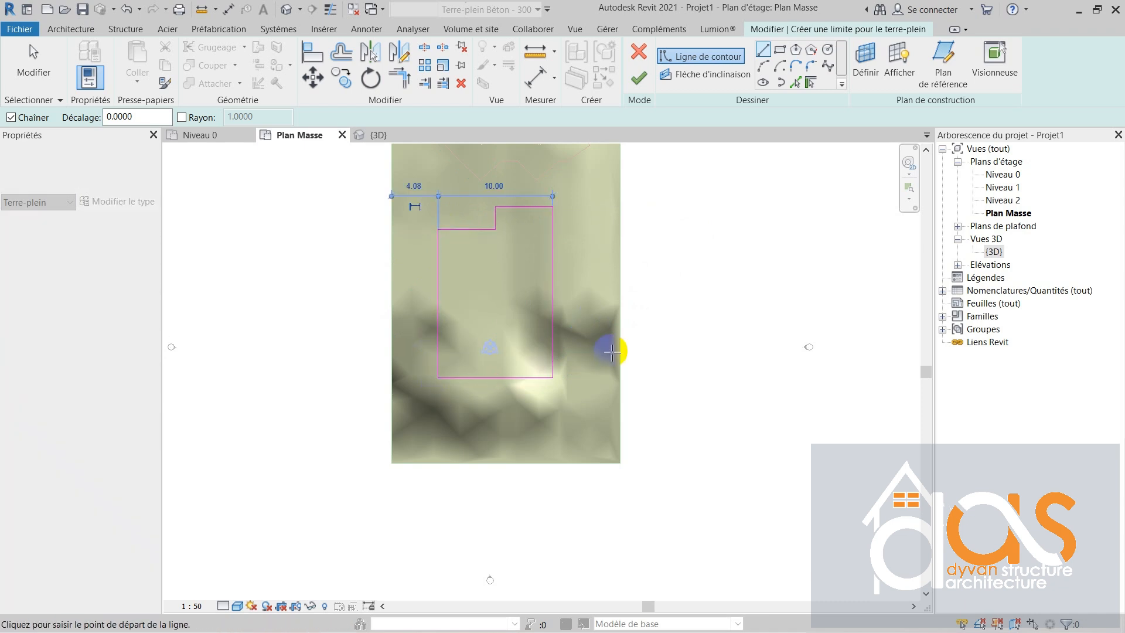
pyautogui.click(639, 77)
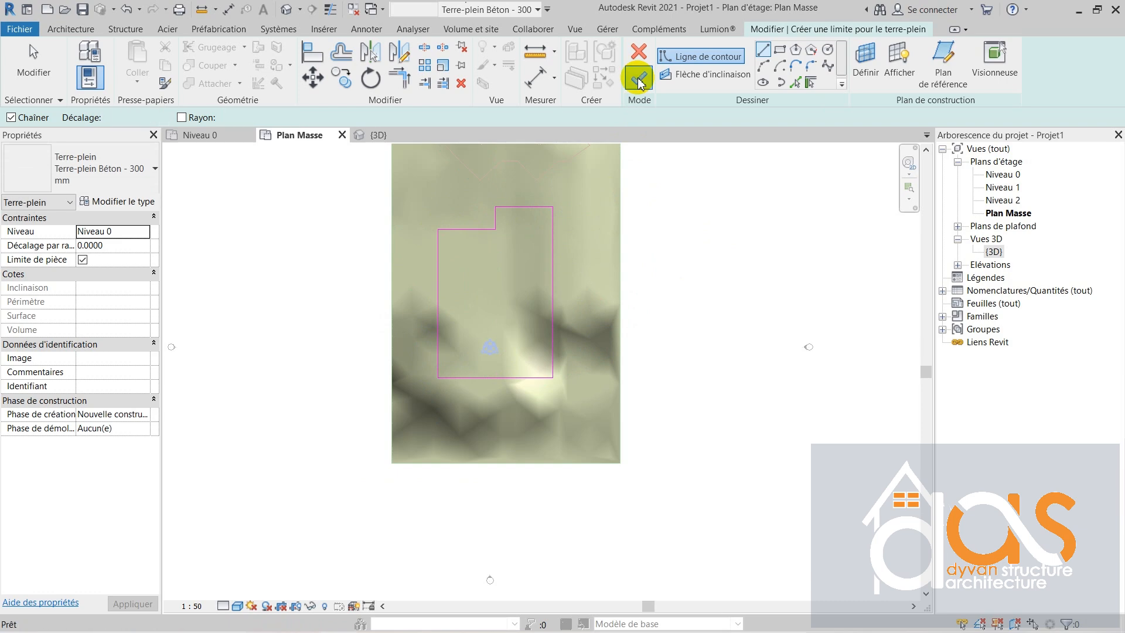
pyautogui.click(525, 367)
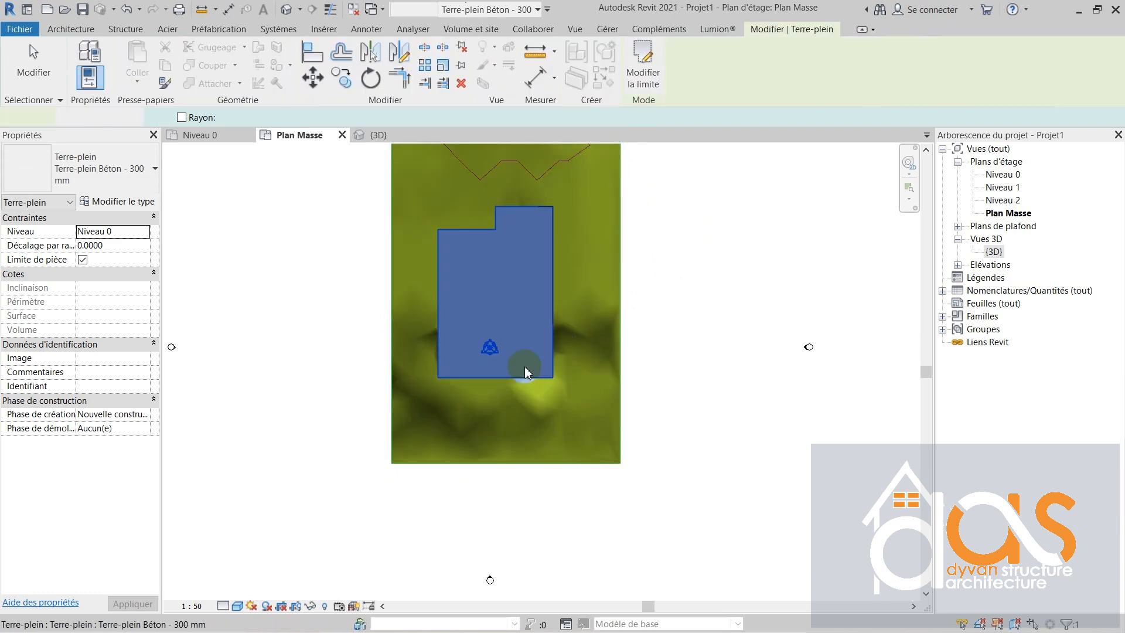
# Examine in 3D how the building pad meets the terrain, especially the exposed ground below its front edge.
pyautogui.click(375, 136)
pyautogui.scroll(-1, 417, 444)
pyautogui.scroll(4, 343, 495)
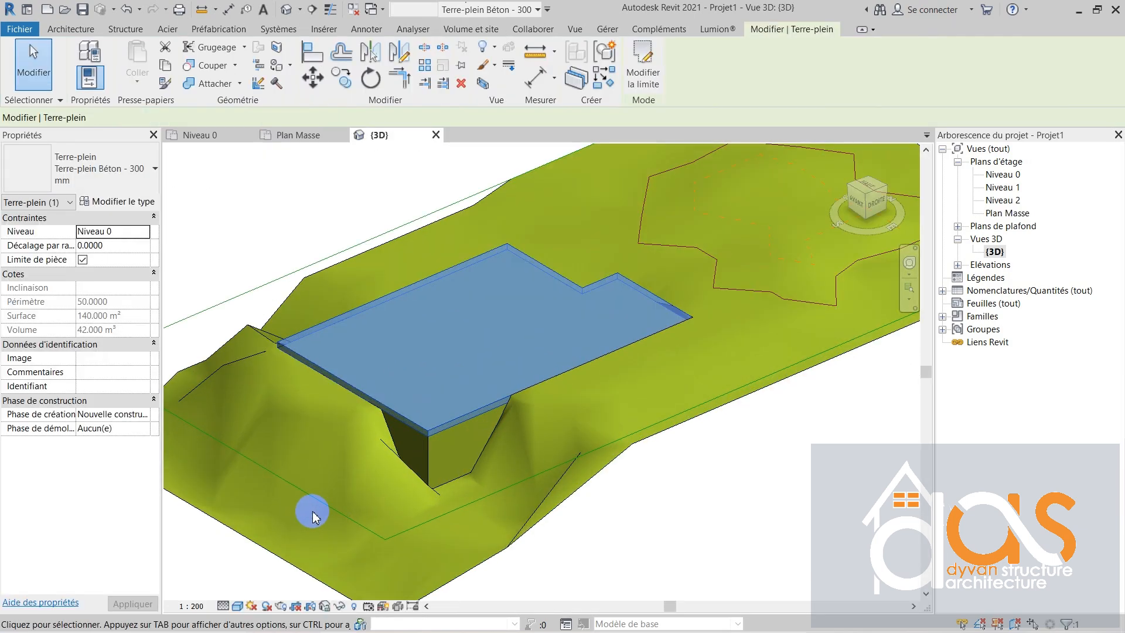
pyautogui.scroll(-2, 400, 530)
pyautogui.scroll(-2, 410, 493)
pyautogui.keyDown('shift'); pyautogui.moveTo(439, 472); pyautogui.dragTo(392, 490, button='middle'); pyautogui.keyUp('shift')
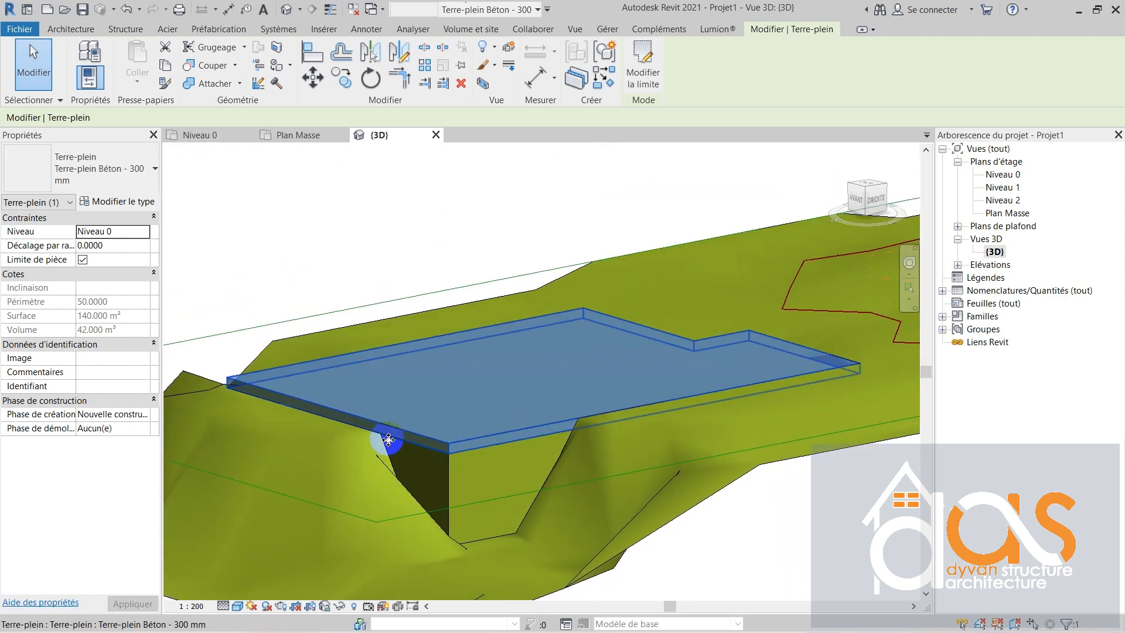
pyautogui.keyDown('shift'); pyautogui.moveTo(480, 435); pyautogui.dragTo(510, 514, button='middle'); pyautogui.keyUp('shift')
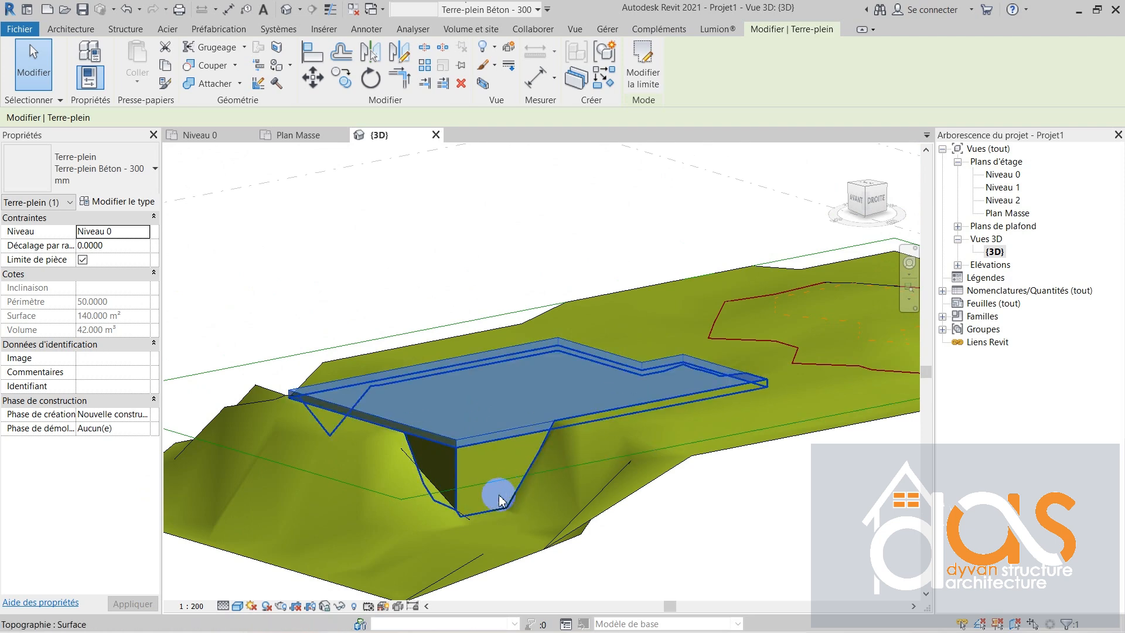
pyautogui.keyDown('shift'); pyautogui.moveTo(432, 520); pyautogui.dragTo(656, 551, button='middle'); pyautogui.keyUp('shift')
pyautogui.keyDown('shift'); pyautogui.moveTo(658, 502); pyautogui.dragTo(421, 490, button='middle'); pyautogui.keyUp('shift')
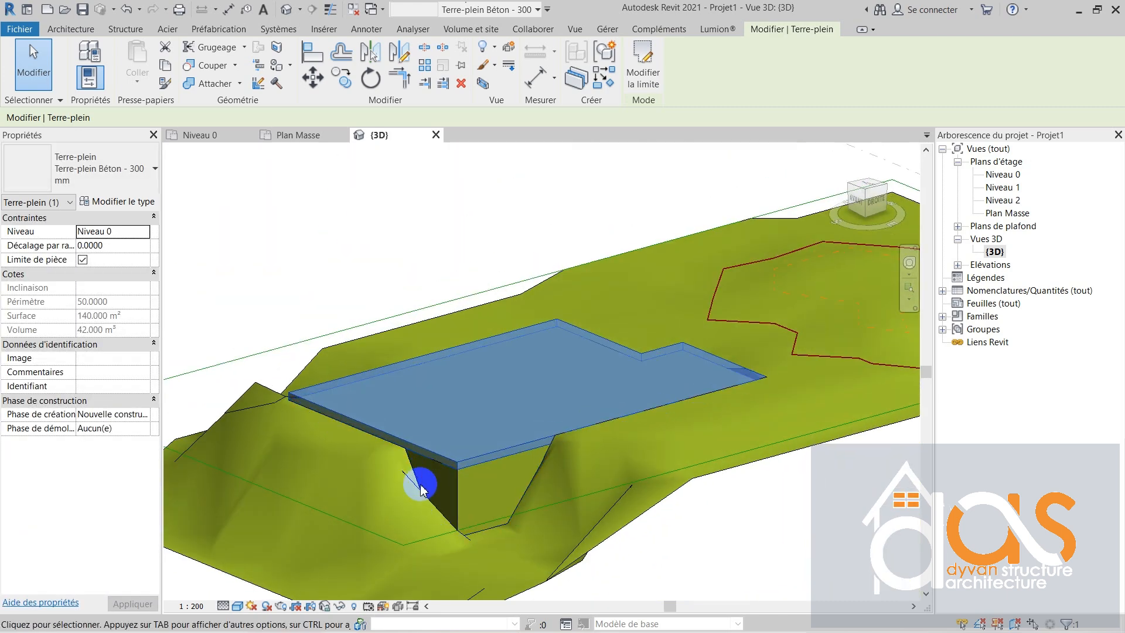
pyautogui.scroll(1, 447, 521)
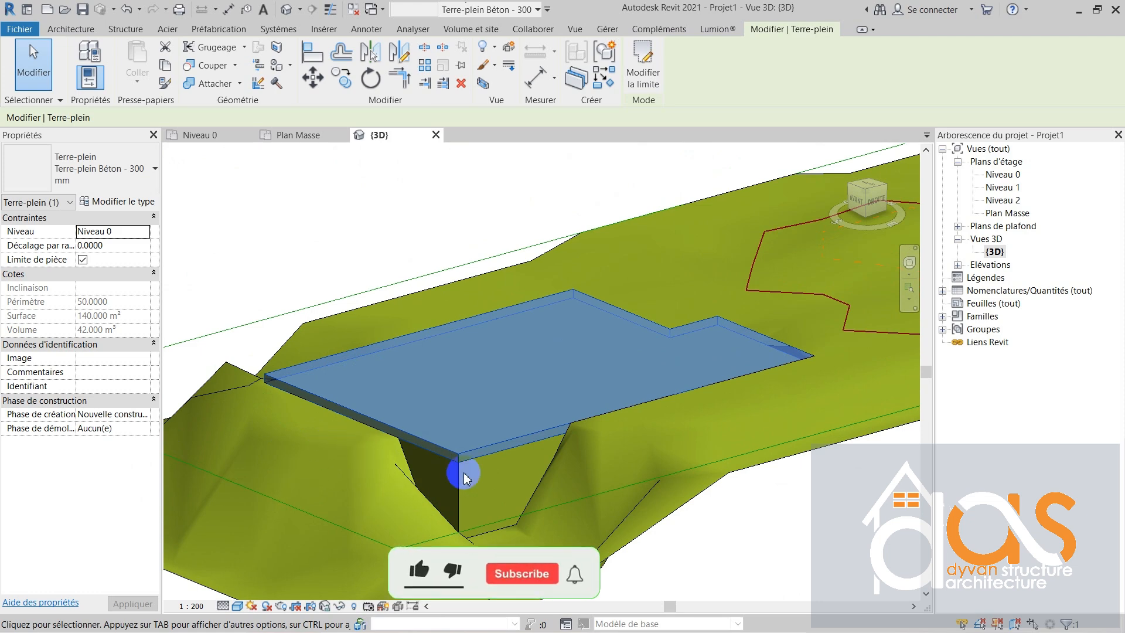
pyautogui.scroll(-1, 483, 460)
pyautogui.scroll(-1, 483, 460)
pyautogui.scroll(-2, 398, 500)
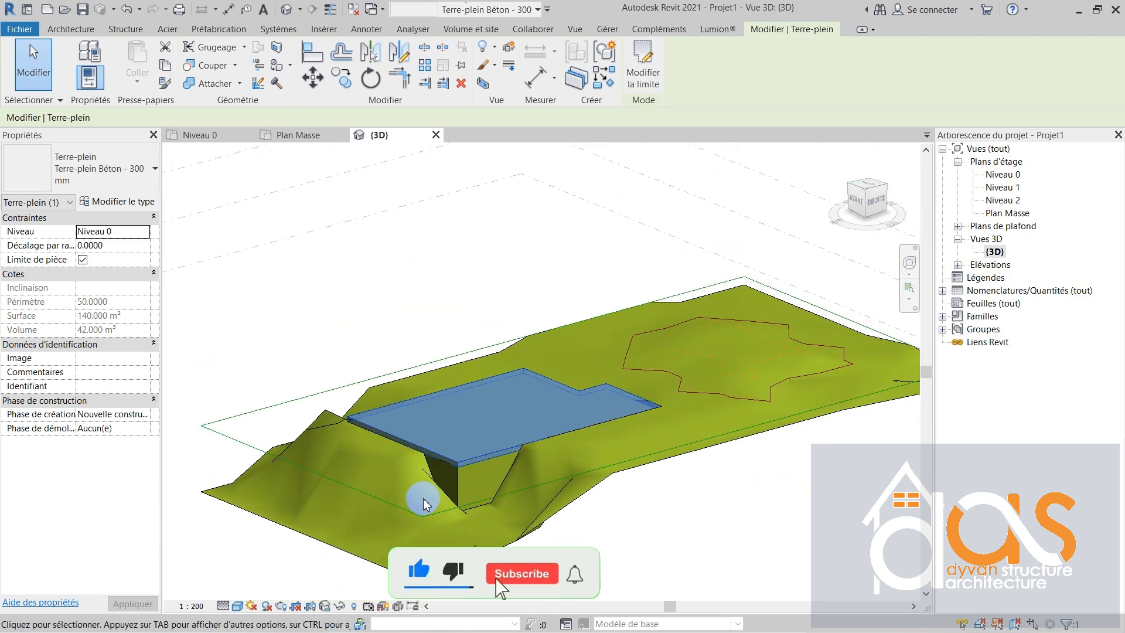
pyautogui.keyDown('shift'); pyautogui.moveTo(394, 522); pyautogui.dragTo(435, 531, button='middle'); pyautogui.keyUp('shift')
pyautogui.scroll(-1, 467, 359)
# Edit the topographic surface and set the elevation of the interior points just in front of the pad to -1.
pyautogui.click(540, 559)
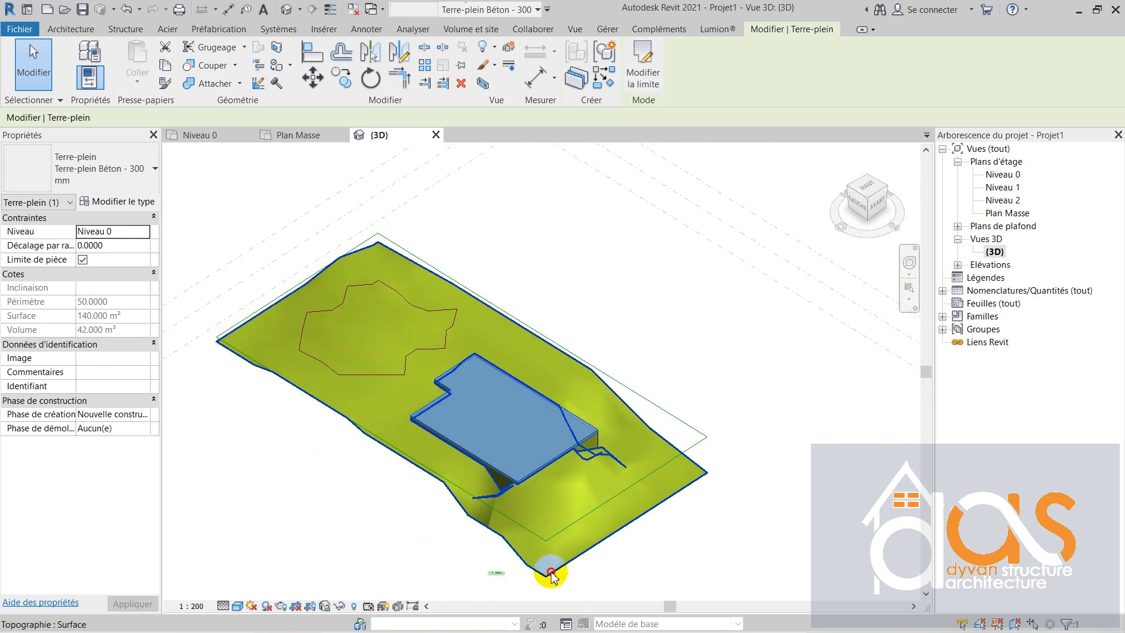
pyautogui.click(645, 63)
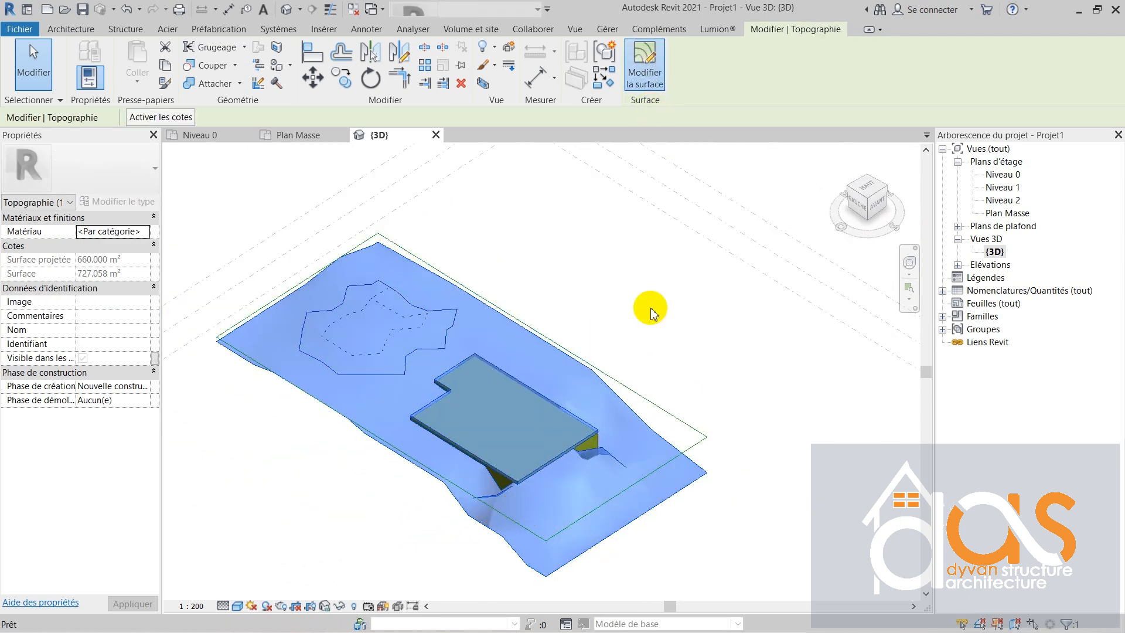
pyautogui.scroll(4, 554, 519)
pyautogui.moveTo(657, 389); pyautogui.dragTo(495, 494)
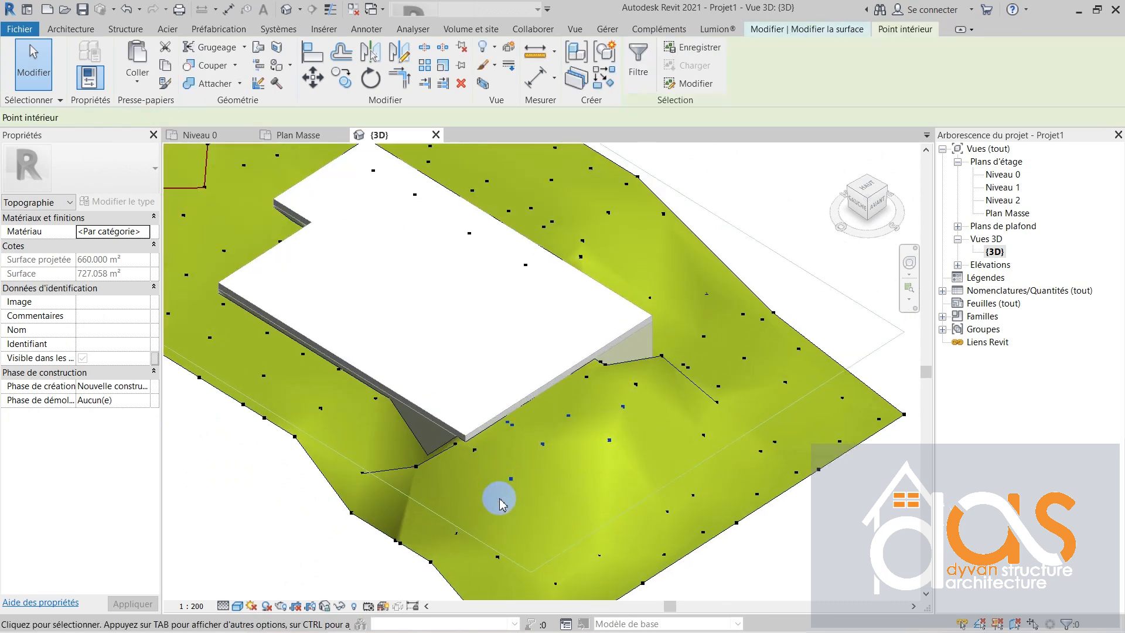
pyautogui.click(189, 115)
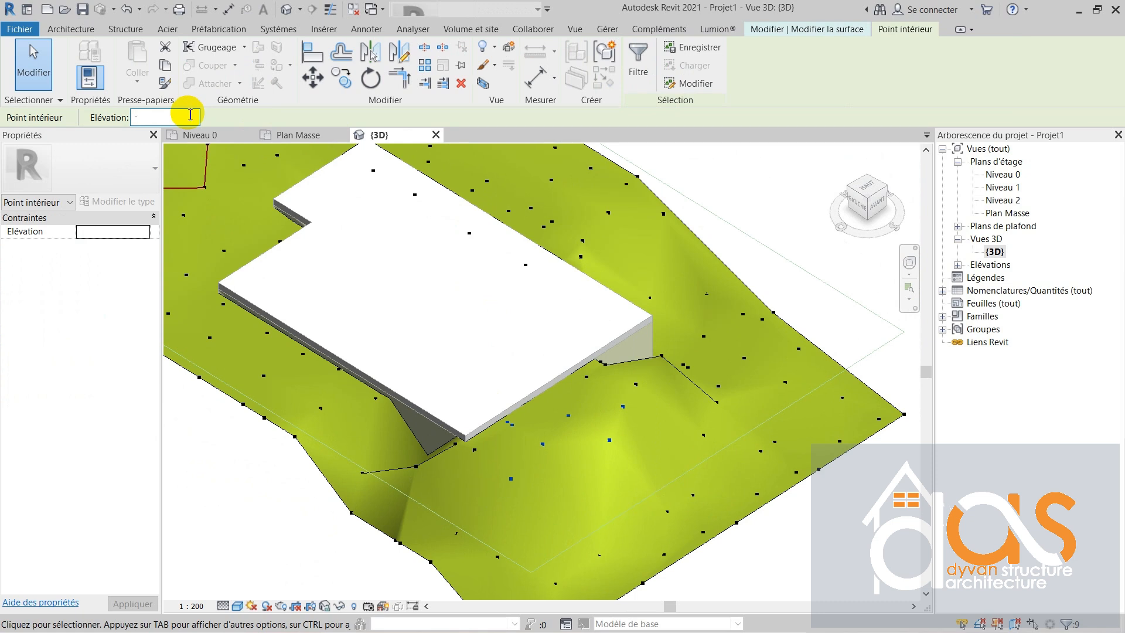
pyautogui.press('Return')
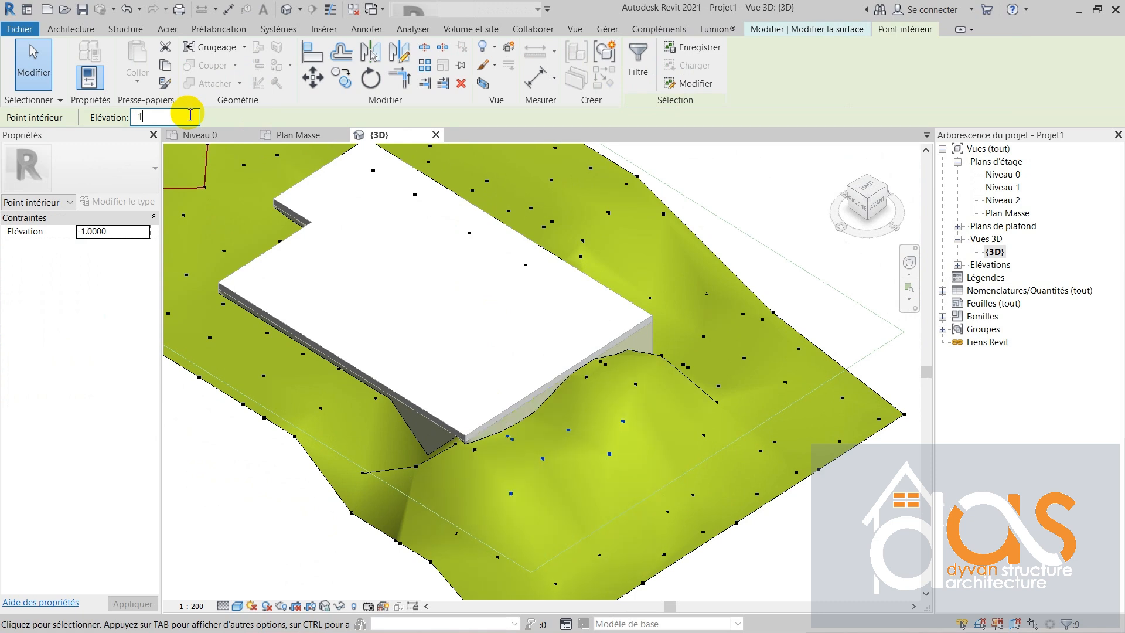
# Set the elevation of the five points near the terrain's front left corner to -4.
pyautogui.scroll(-3, 617, 375)
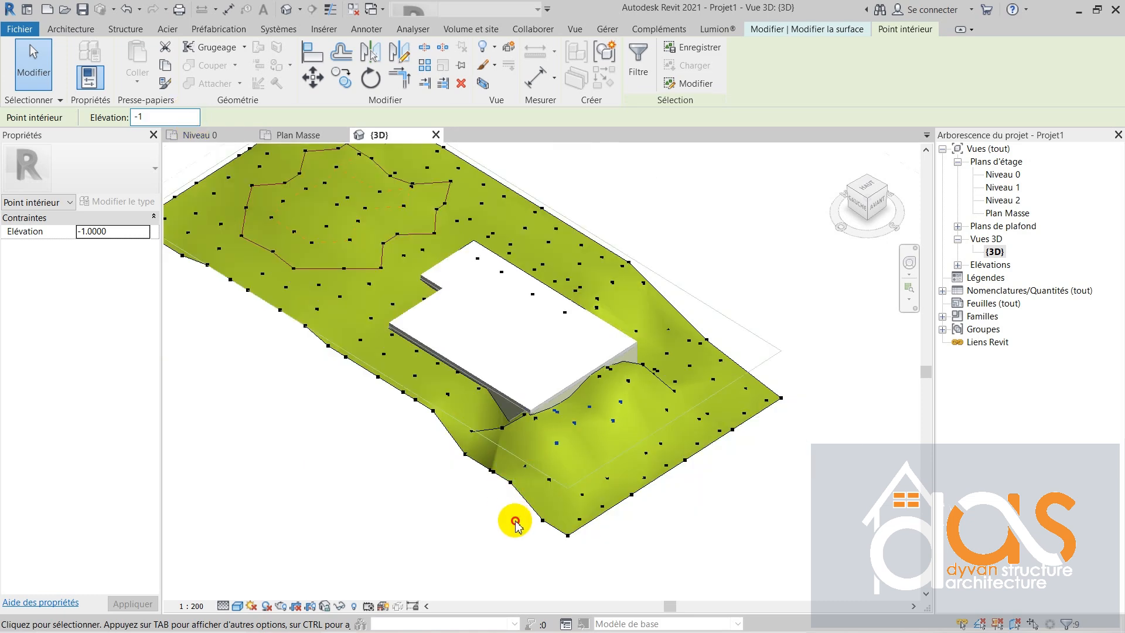
pyautogui.click(643, 436)
pyautogui.moveTo(596, 436); pyautogui.dragTo(529, 532)
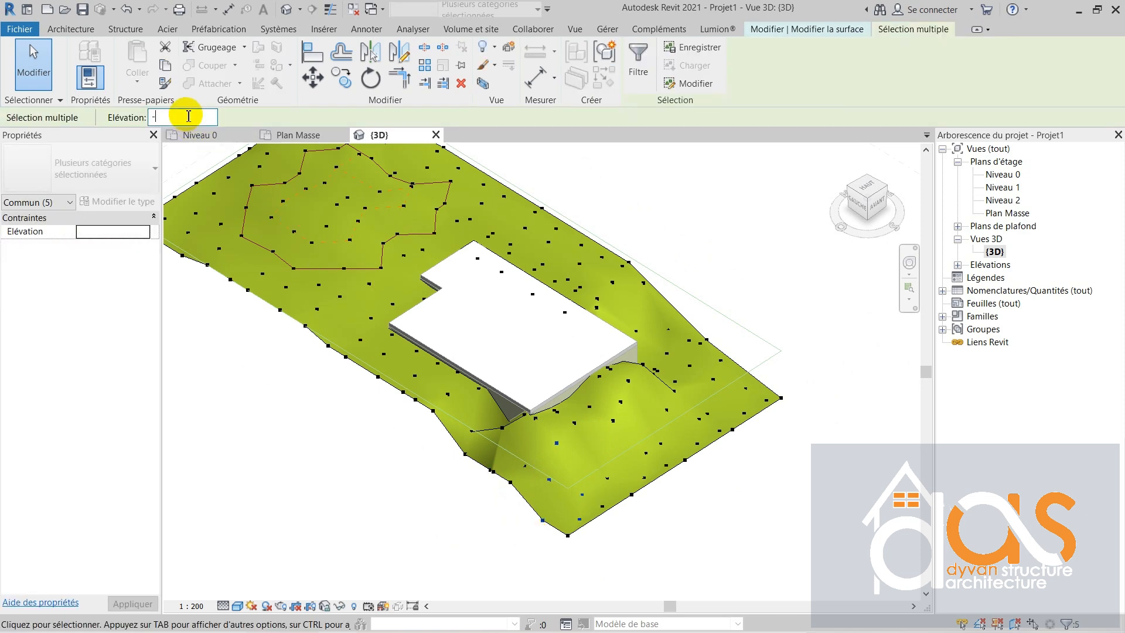
pyautogui.press('Return')
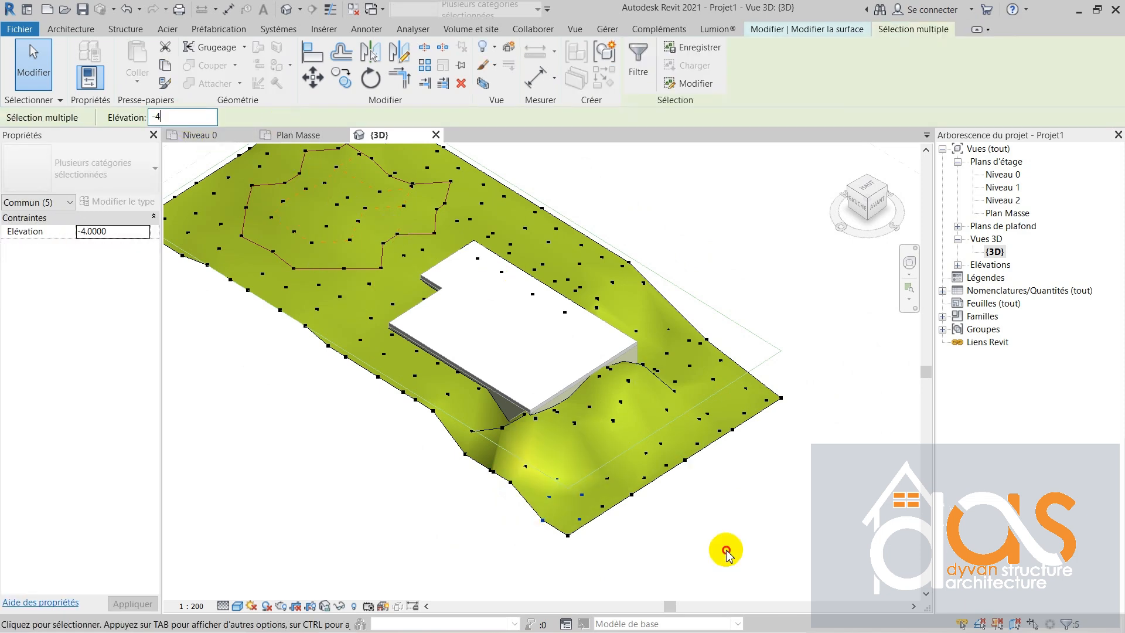
# Finish editing the topographic surface and check the reshaped ground around the pad in 3D.
pyautogui.click(668, 515)
pyautogui.moveTo(668, 515)
pyautogui.keyDown('shift'); pyautogui.mouseDown(button='middle')
pyautogui.moveTo(596, 465)
pyautogui.moveTo(583, 427)
pyautogui.moveTo(473, 460)
pyautogui.moveTo(359, 382)
pyautogui.moveTo(414, 477)
pyautogui.mouseUp(button='middle'); pyautogui.keyUp('shift')
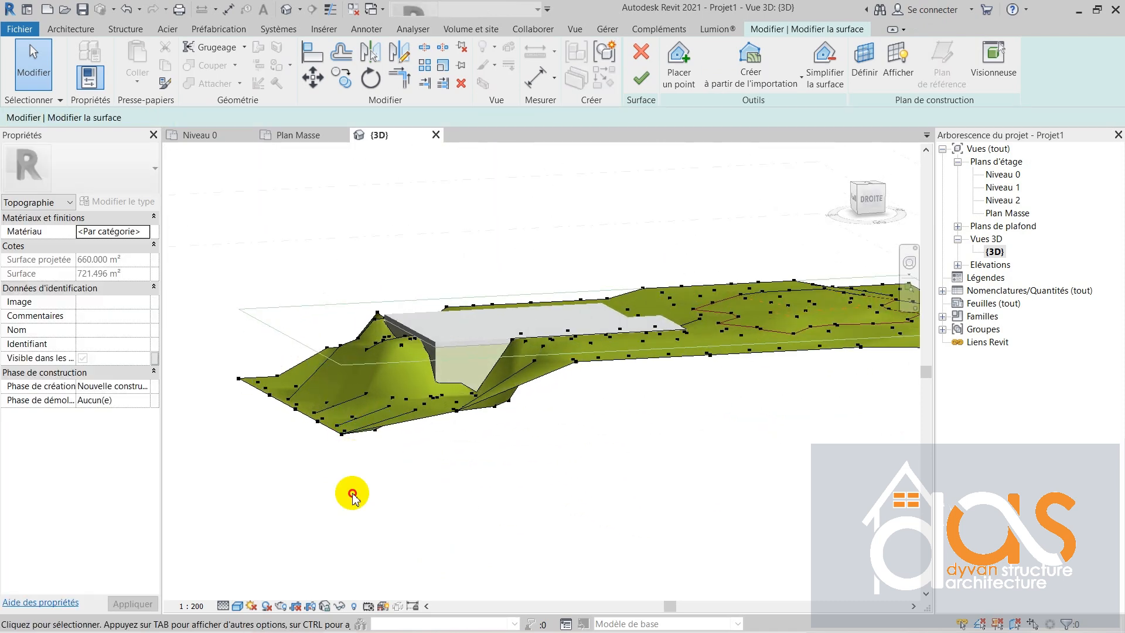
pyautogui.click(641, 77)
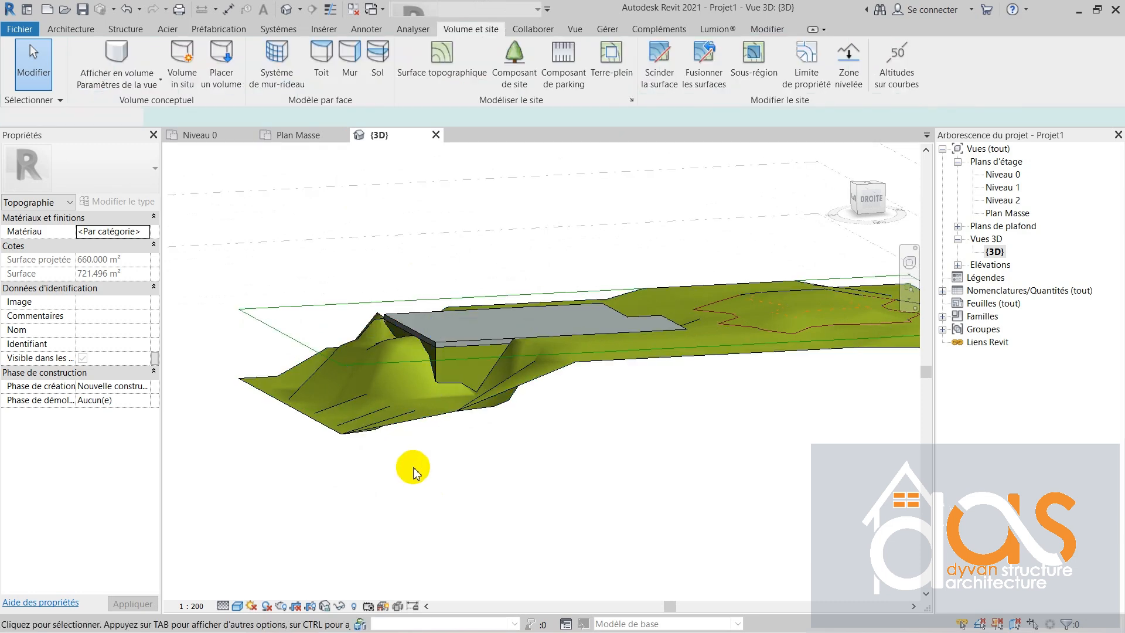
pyautogui.keyDown('shift'); pyautogui.moveTo(371, 527); pyautogui.dragTo(519, 340, button='middle'); pyautogui.keyUp('shift')
pyautogui.scroll(3, 519, 340)
pyautogui.keyDown('shift'); pyautogui.moveTo(439, 319); pyautogui.dragTo(515, 485, button='middle'); pyautogui.keyUp('shift')
pyautogui.scroll(3, 517, 469)
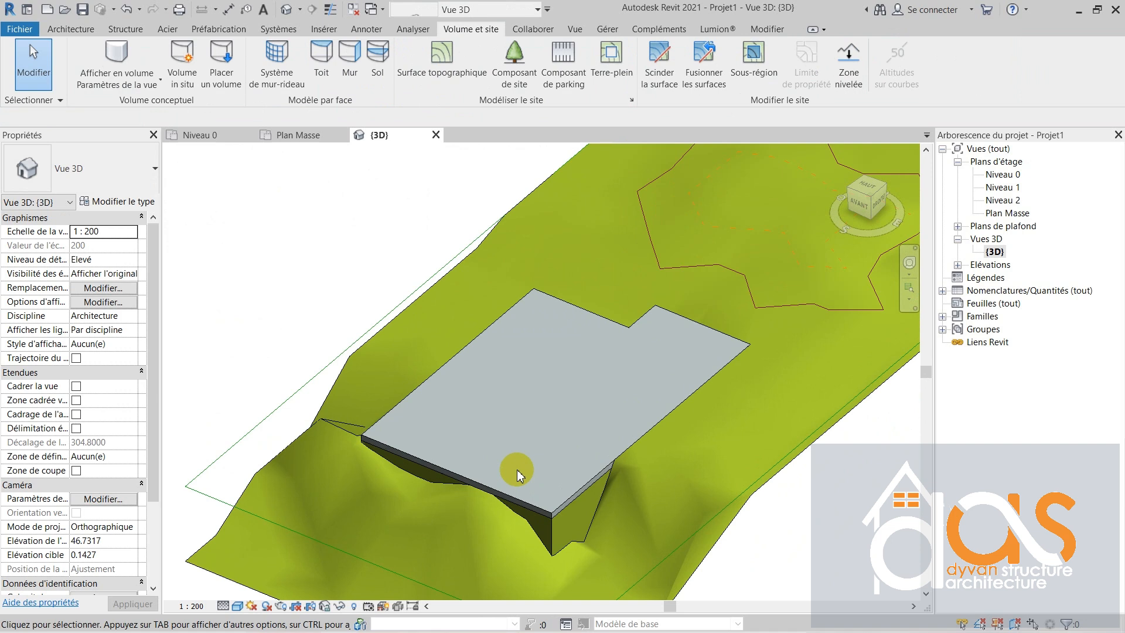
# Set the 3D view's scale to 1 : 50.
pyautogui.click(193, 606)
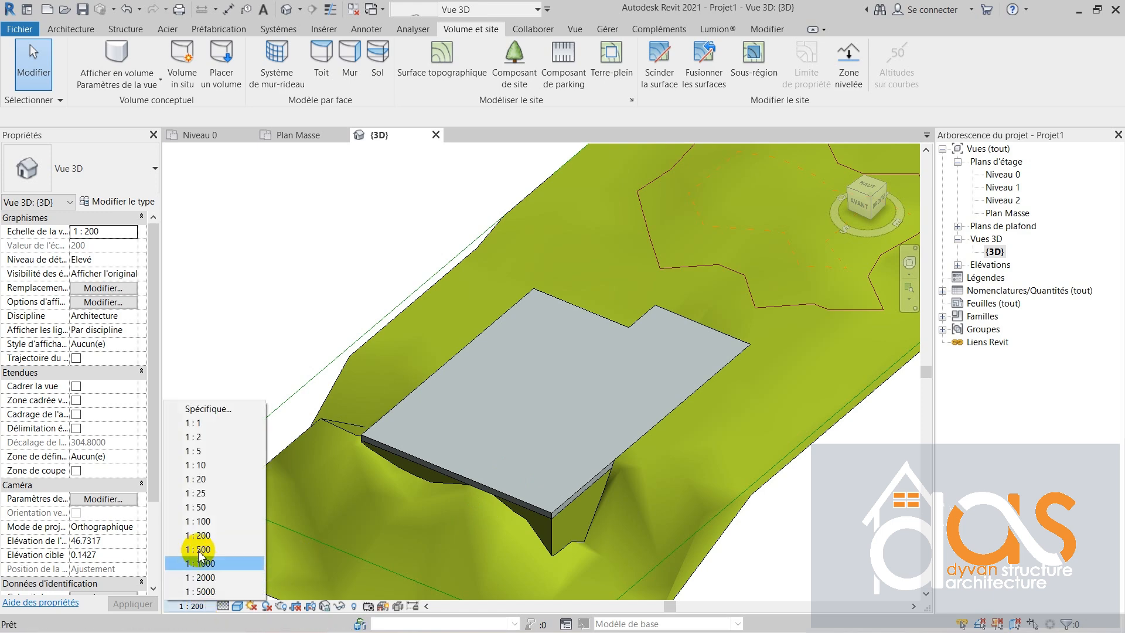
pyautogui.click(197, 507)
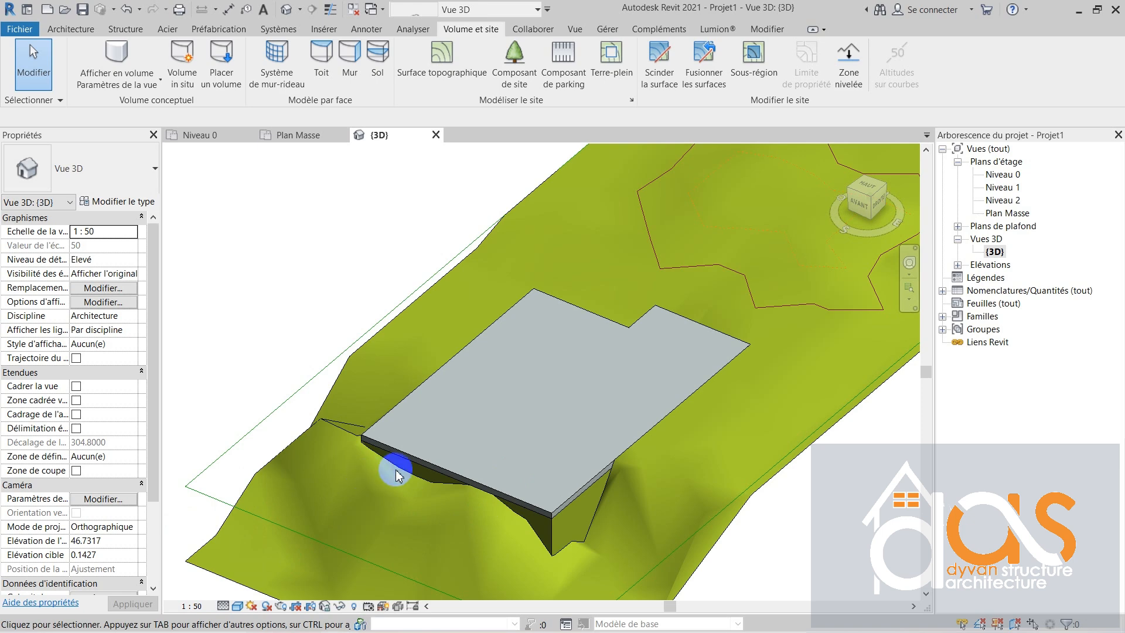
pyautogui.scroll(-2, 362, 478)
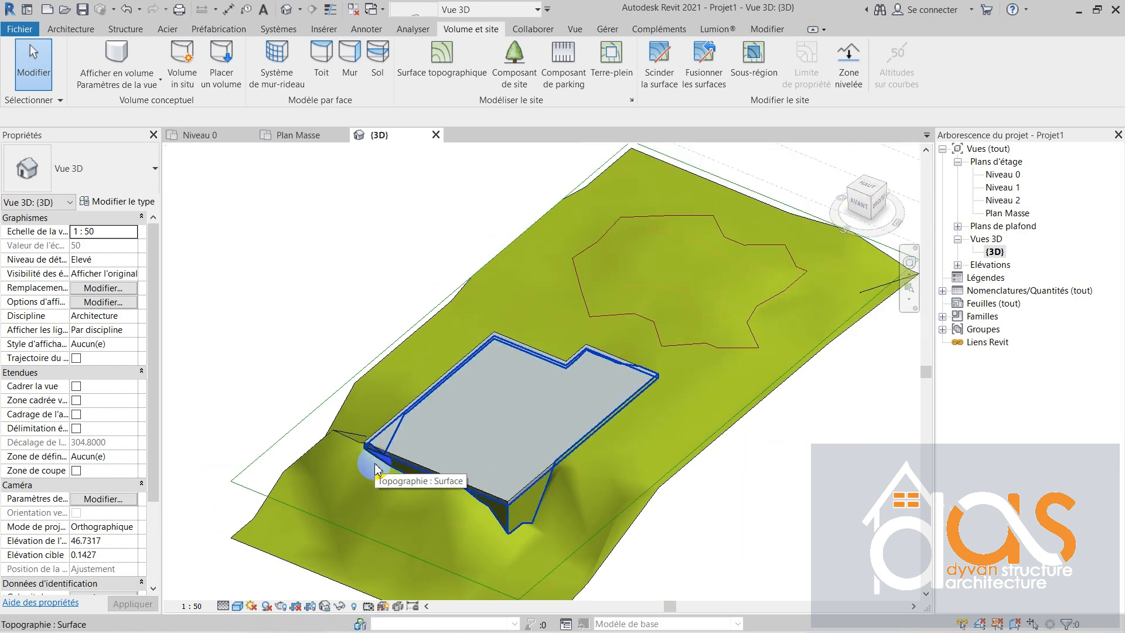